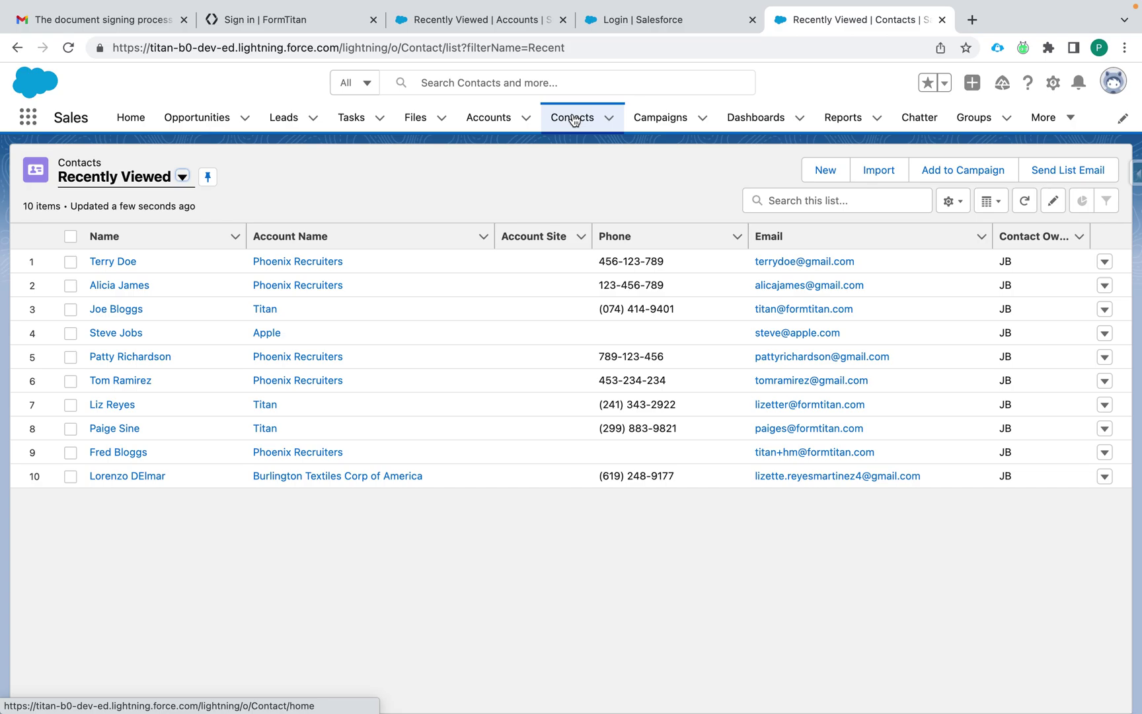
Step: Open the Titan contact's record from row 8 of the Recently Viewed Contacts list
{"action": "left_click", "coordinate": [114, 428]}
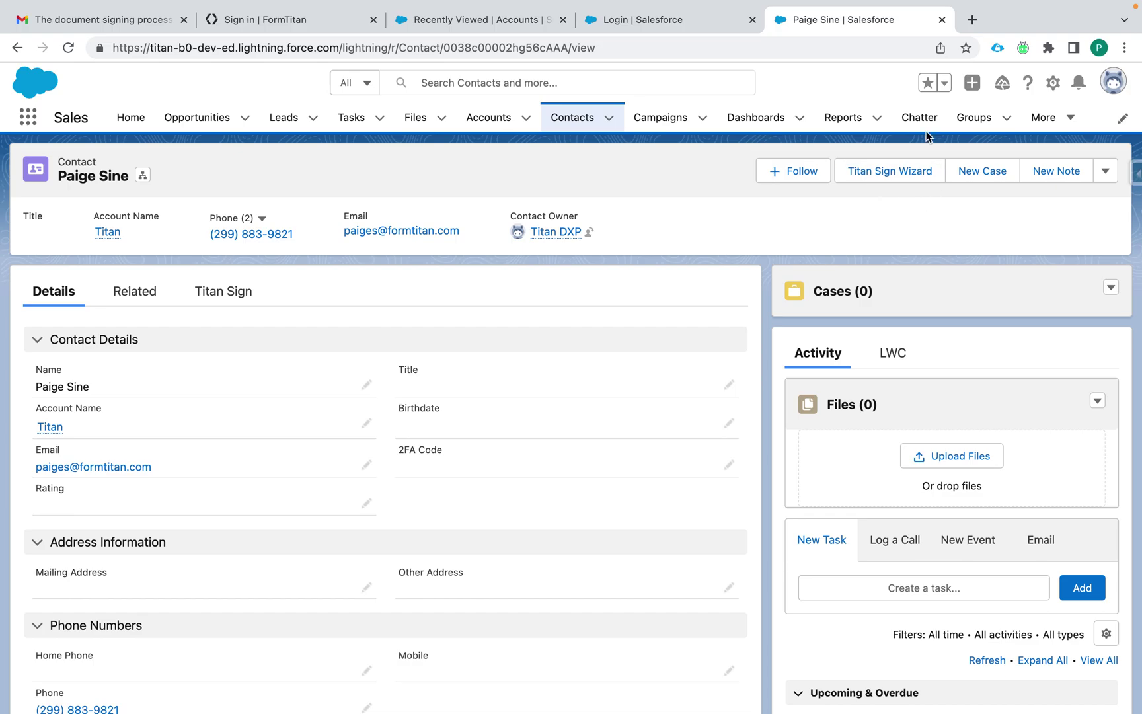
Step: Start the Titan Sign document signing wizard on this contact
{"action": "left_click", "coordinate": [226, 296]}
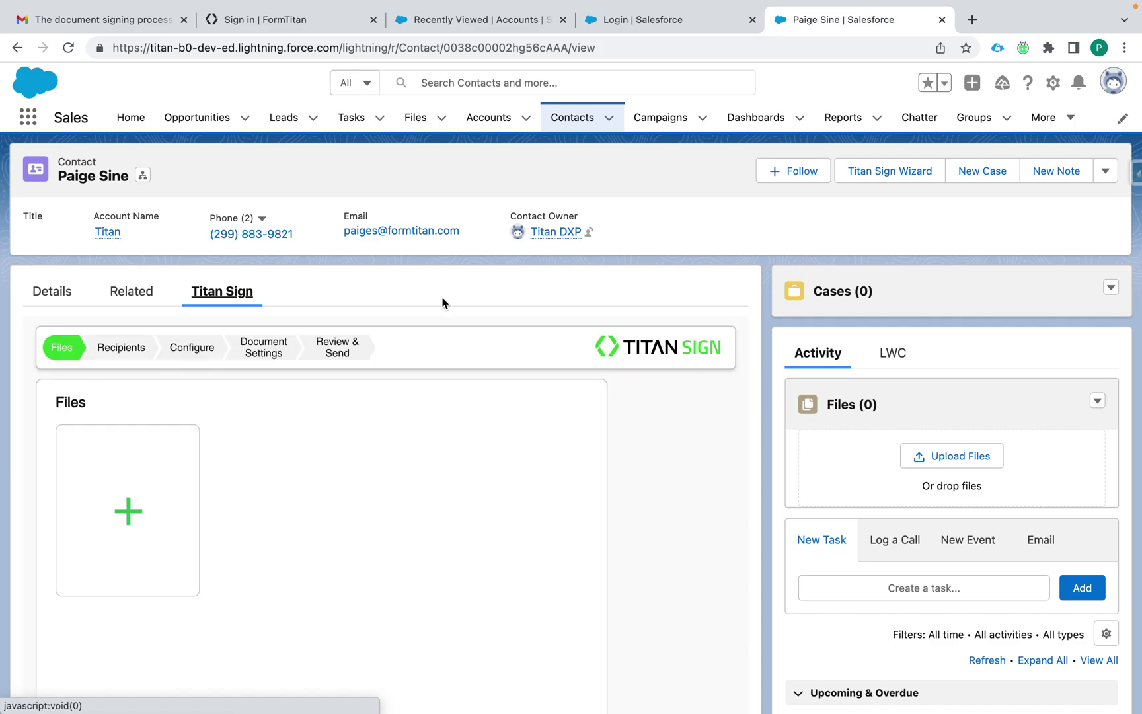
{"action": "scroll", "coordinate": [380, 577], "scroll_direction": "down", "scroll_amount": 5}
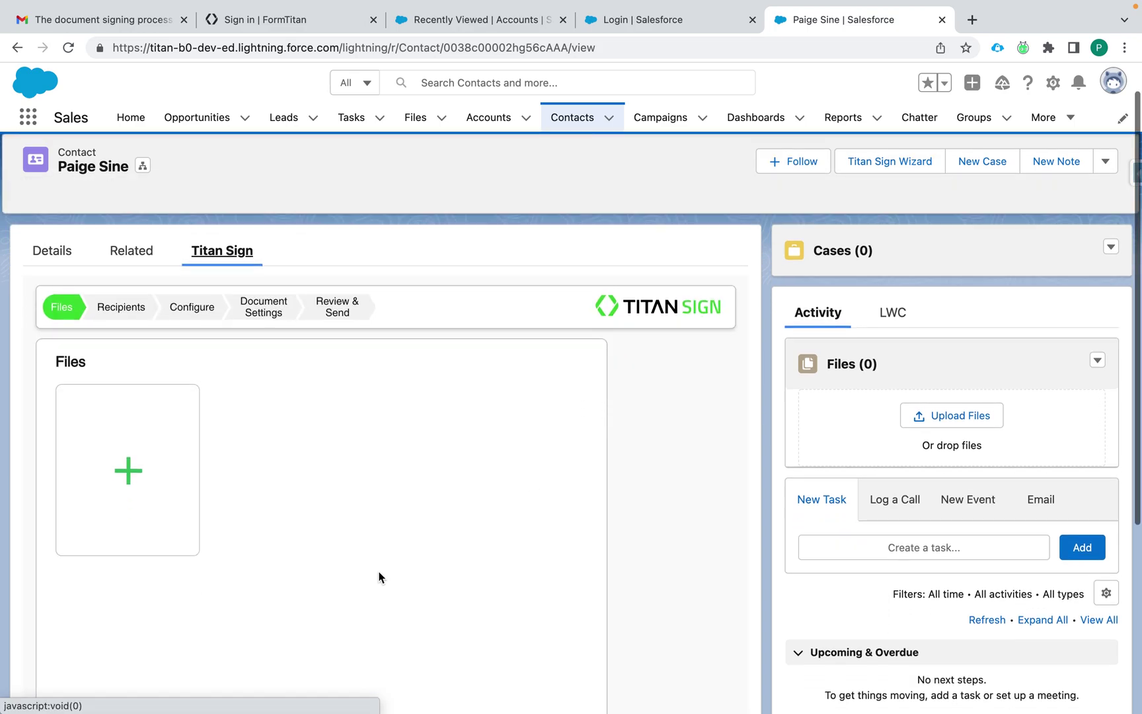
{"action": "scroll", "coordinate": [378, 577], "scroll_direction": "up", "scroll_amount": 5}
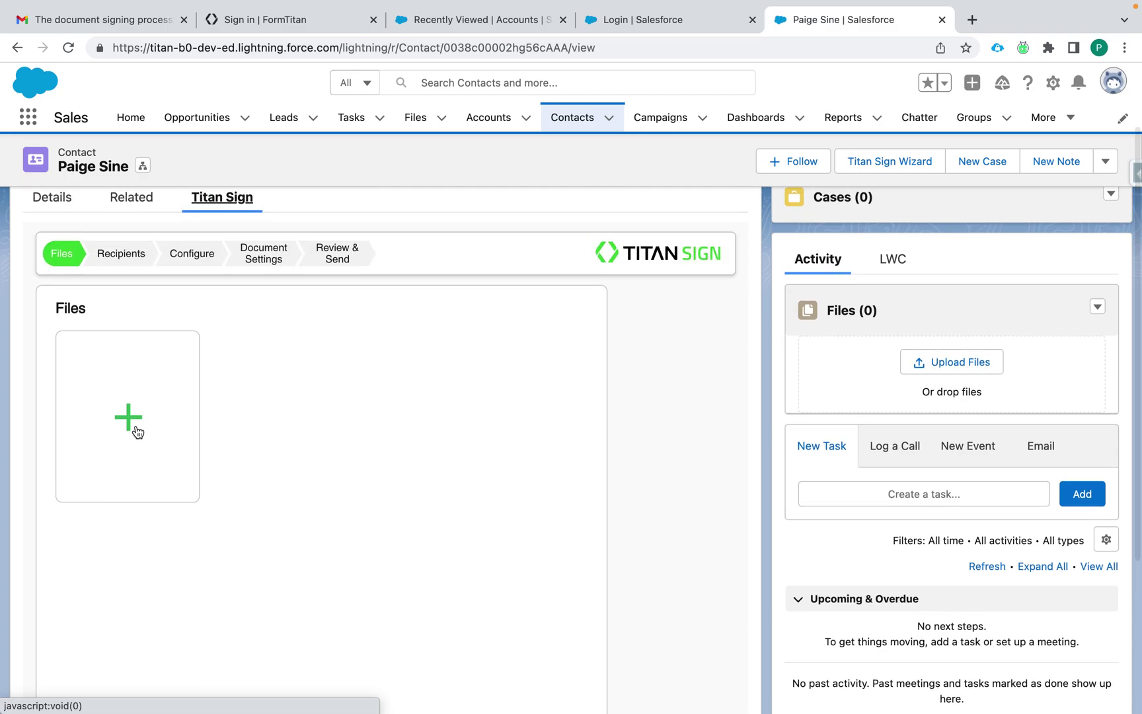
Step: Search Salesforce files for 'g' and add Signed Contract (DND) as the package's first file
{"action": "left_click", "coordinate": [137, 429]}
{"action": "left_click", "coordinate": [282, 396]}
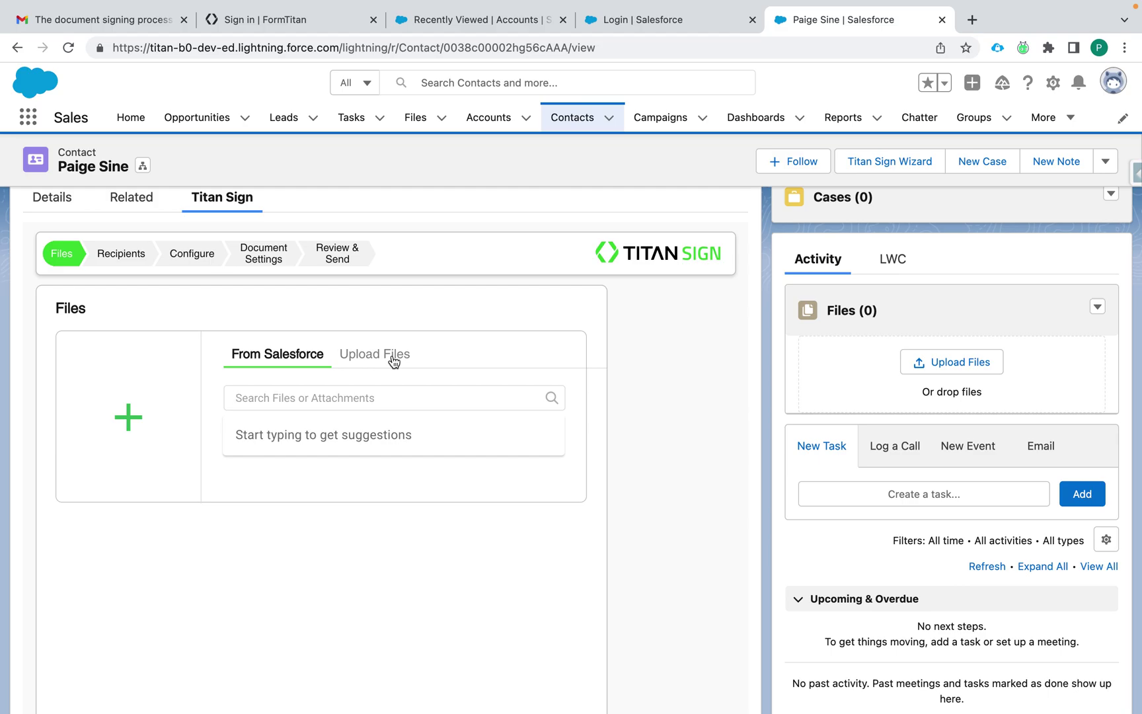
{"action": "type", "text": "g"}
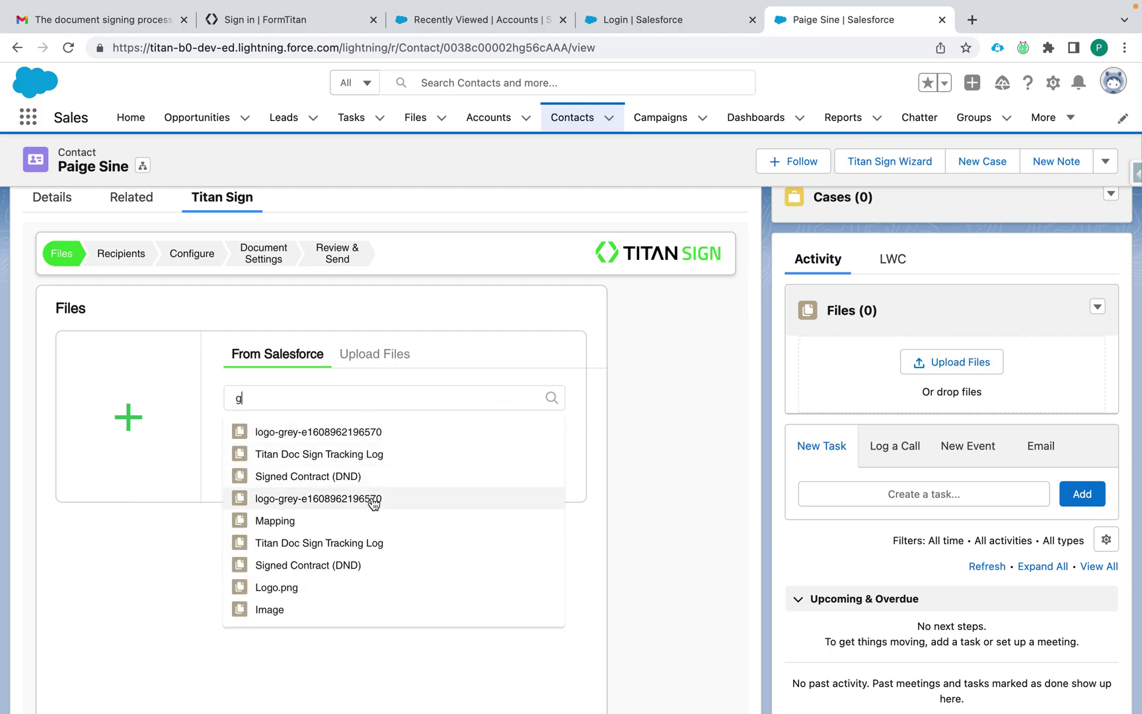
{"action": "scroll", "coordinate": [370, 561], "scroll_direction": "down", "scroll_amount": 2}
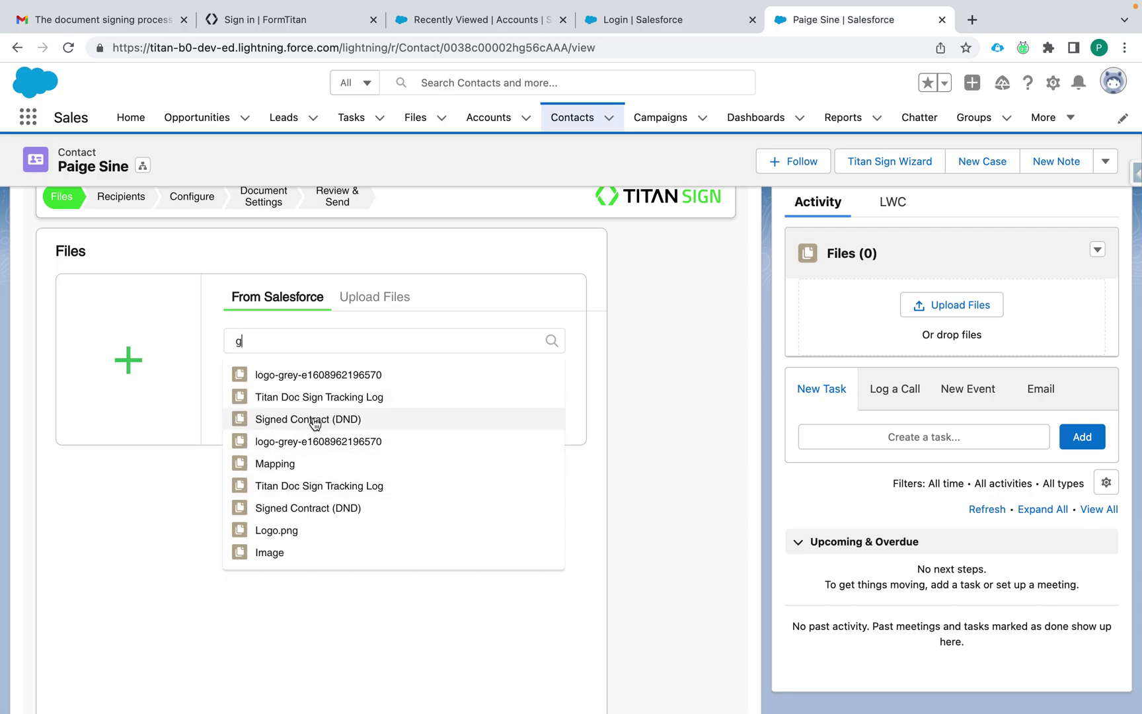
{"action": "left_click", "coordinate": [315, 423]}
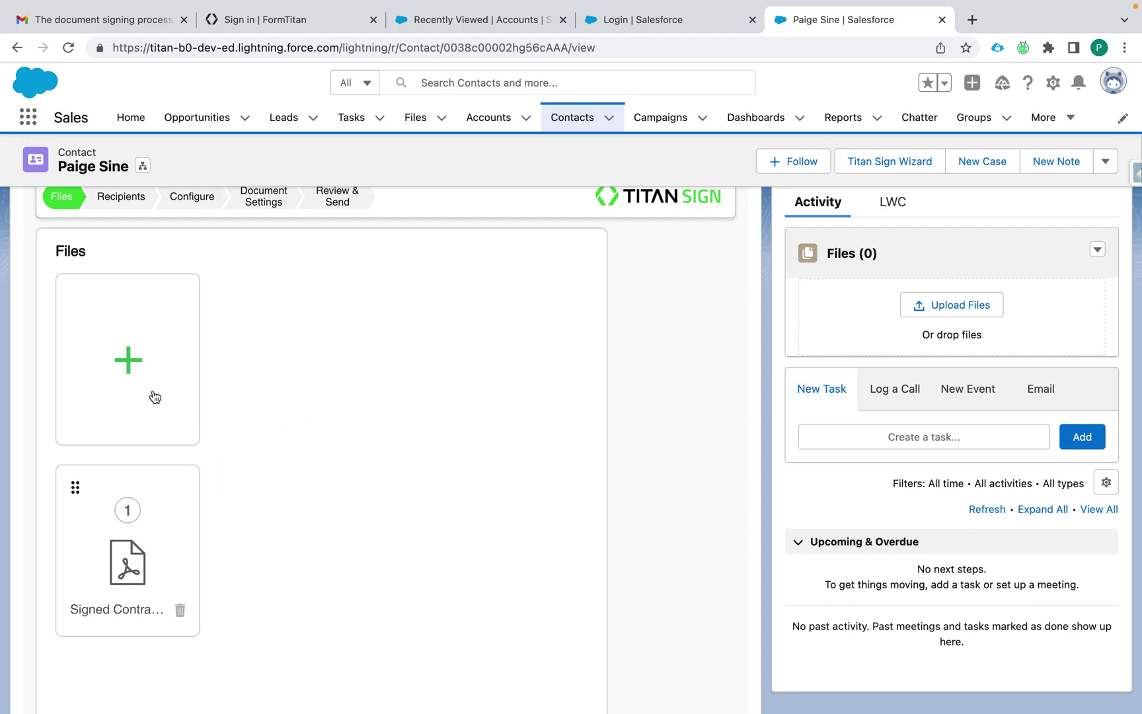
Step: Upload the titan sign wizard DOCX from the computer, found by searching 'titan'
{"action": "left_click", "coordinate": [129, 362]}
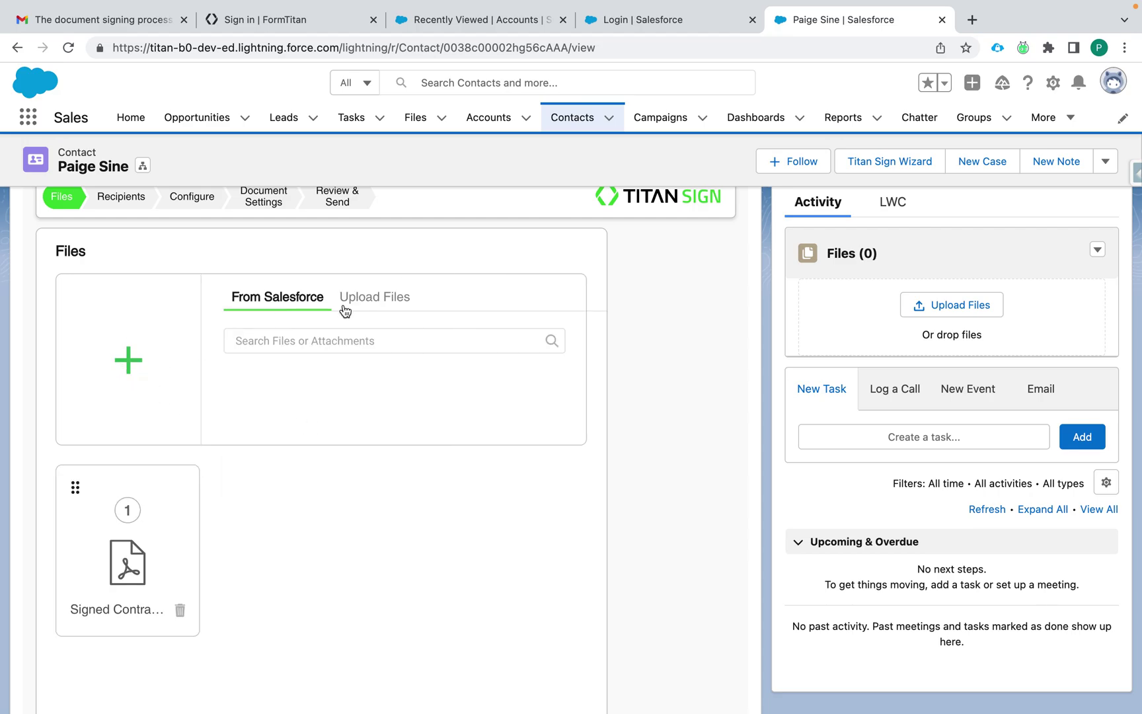
{"action": "left_click", "coordinate": [375, 298]}
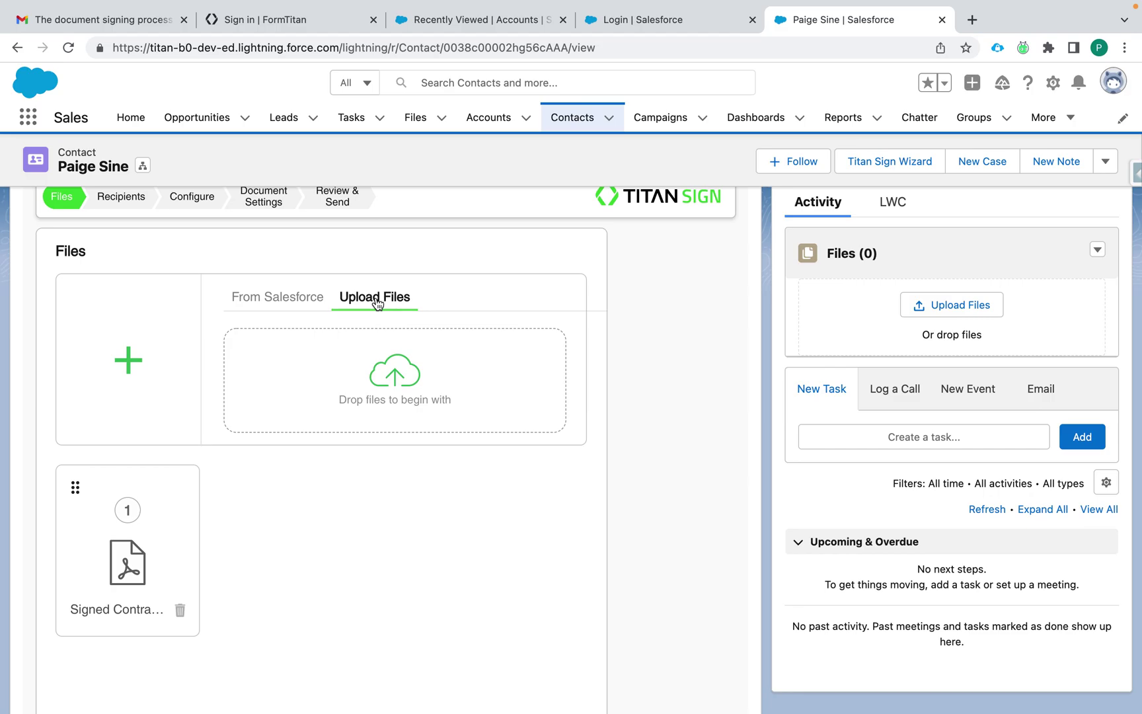
{"action": "left_click", "coordinate": [414, 390]}
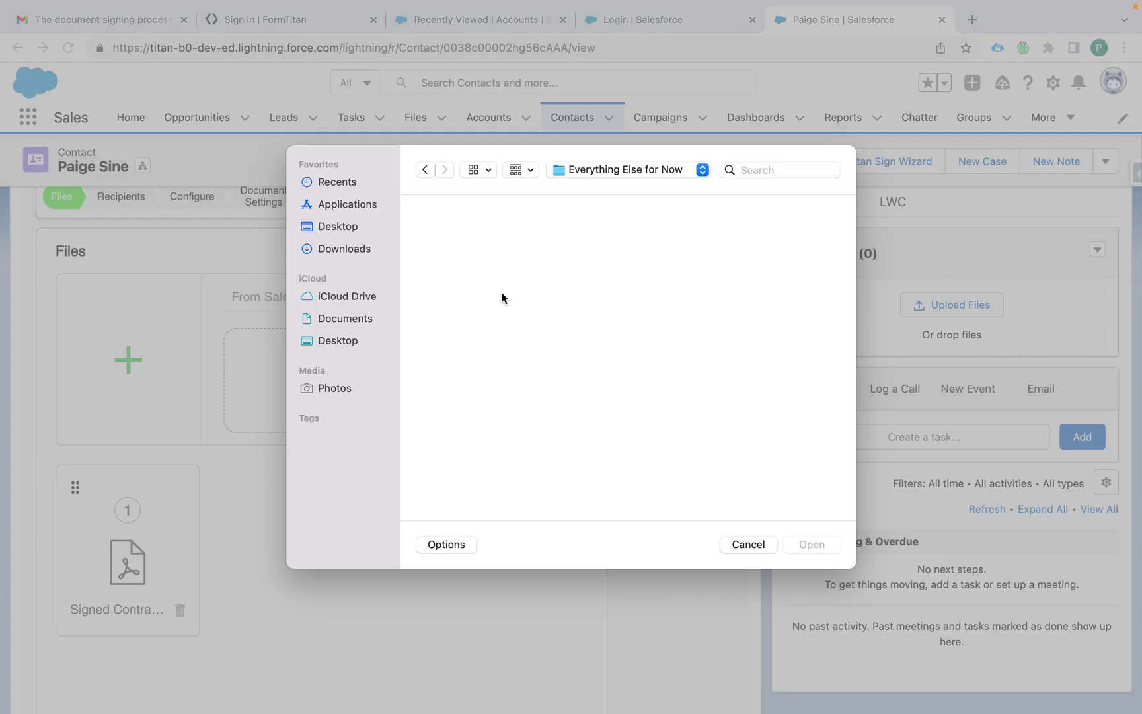
{"action": "left_click", "coordinate": [745, 171]}
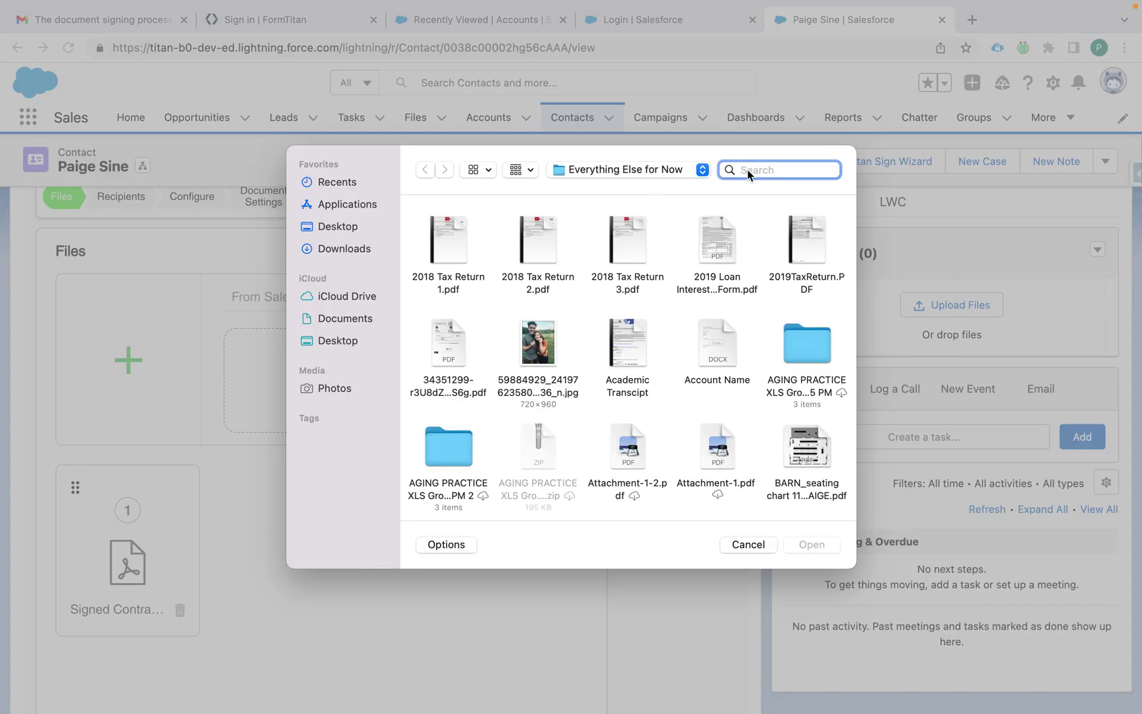
{"action": "type", "text": "titan"}
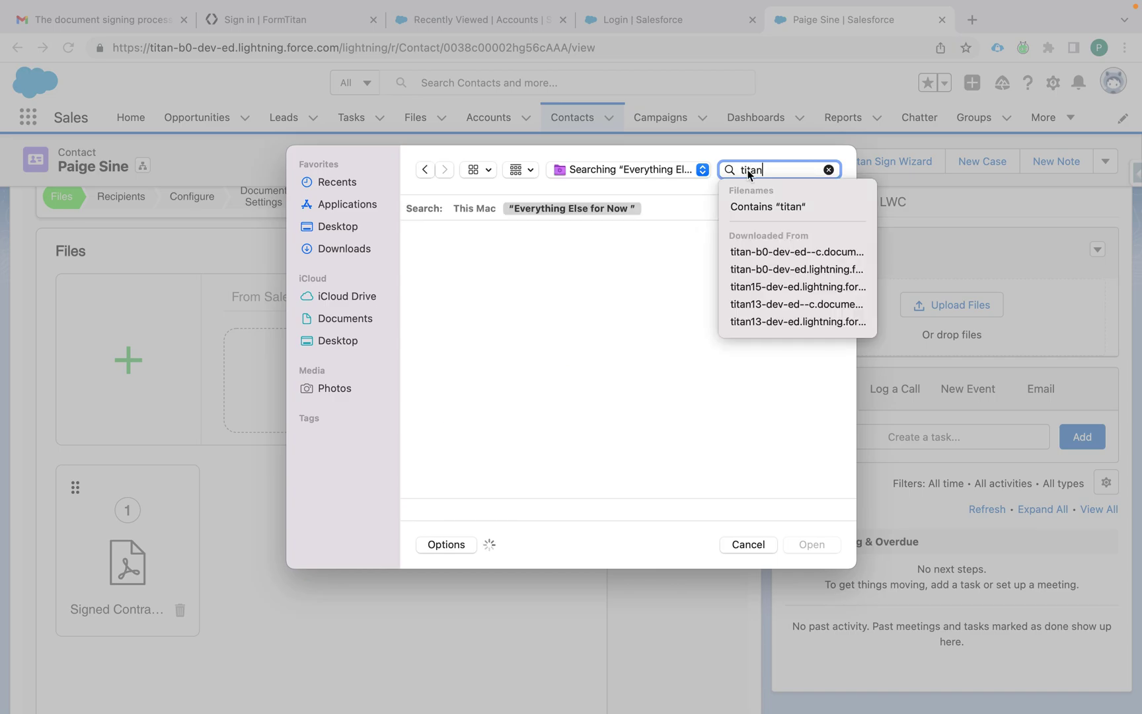
{"action": "left_click", "coordinate": [443, 290]}
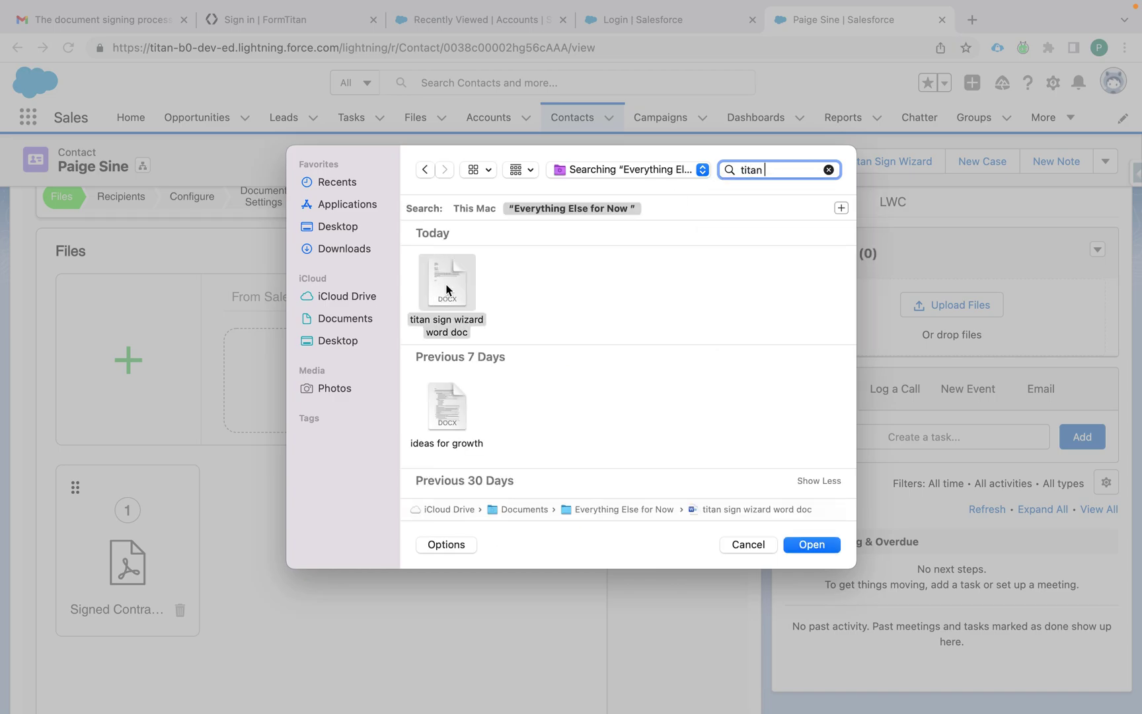
{"action": "left_click", "coordinate": [813, 546]}
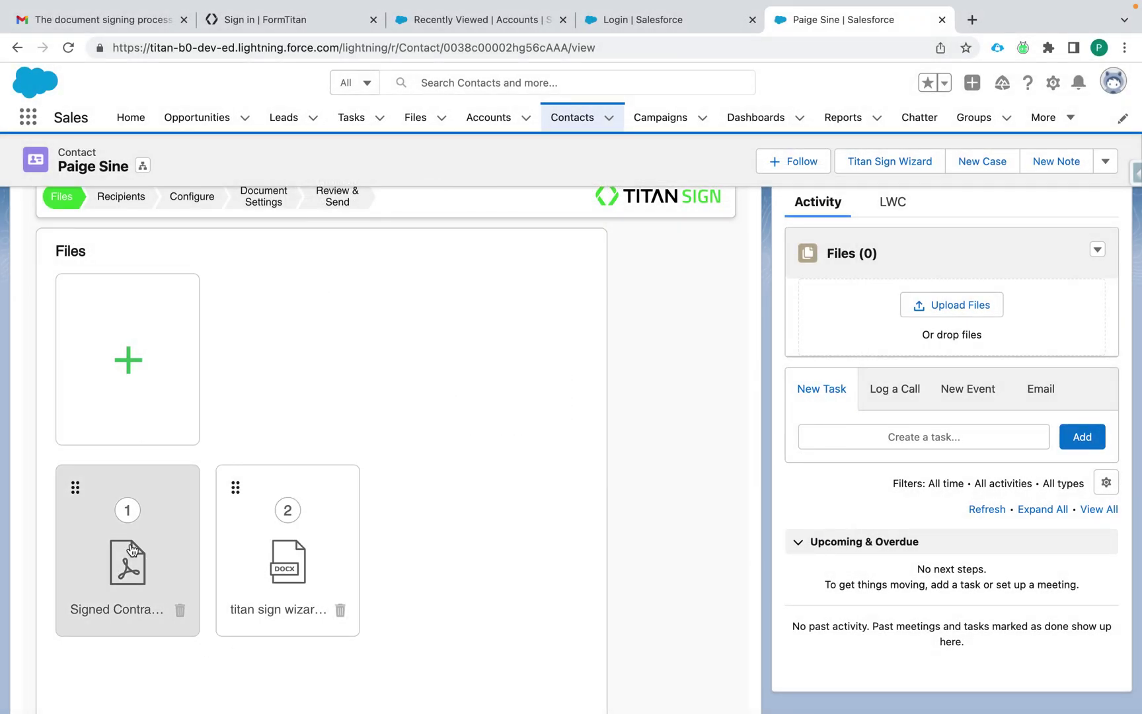
Step: Reorder the file cards so the titan sign wizard DOCX comes before Signed Contract
{"action": "left_click_drag", "start_coordinate": [78, 484], "coordinate": [316, 492]}
{"action": "left_click_drag", "start_coordinate": [226, 493], "coordinate": [205, 527]}
{"action": "scroll", "coordinate": [204, 526], "scroll_direction": "down", "scroll_amount": 3}
{"action": "scroll", "coordinate": [205, 525], "scroll_direction": "up", "scroll_amount": 2}
{"action": "scroll", "coordinate": [204, 525], "scroll_direction": "down", "scroll_amount": 2}
Step: On the Recipients step, add an existing Salesforce contact, found by name search, as a signer
{"action": "left_click", "coordinate": [370, 650]}
{"action": "scroll", "coordinate": [341, 469], "scroll_direction": "up", "scroll_amount": 2}
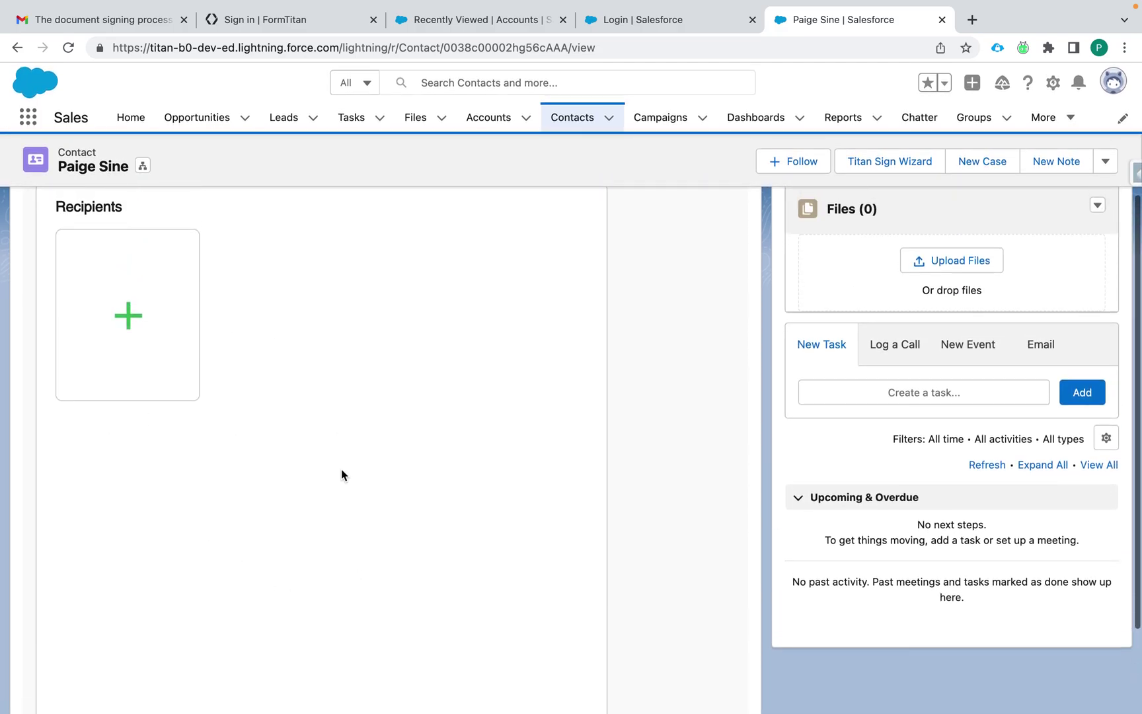
{"action": "scroll", "coordinate": [341, 469], "scroll_direction": "up", "scroll_amount": 1}
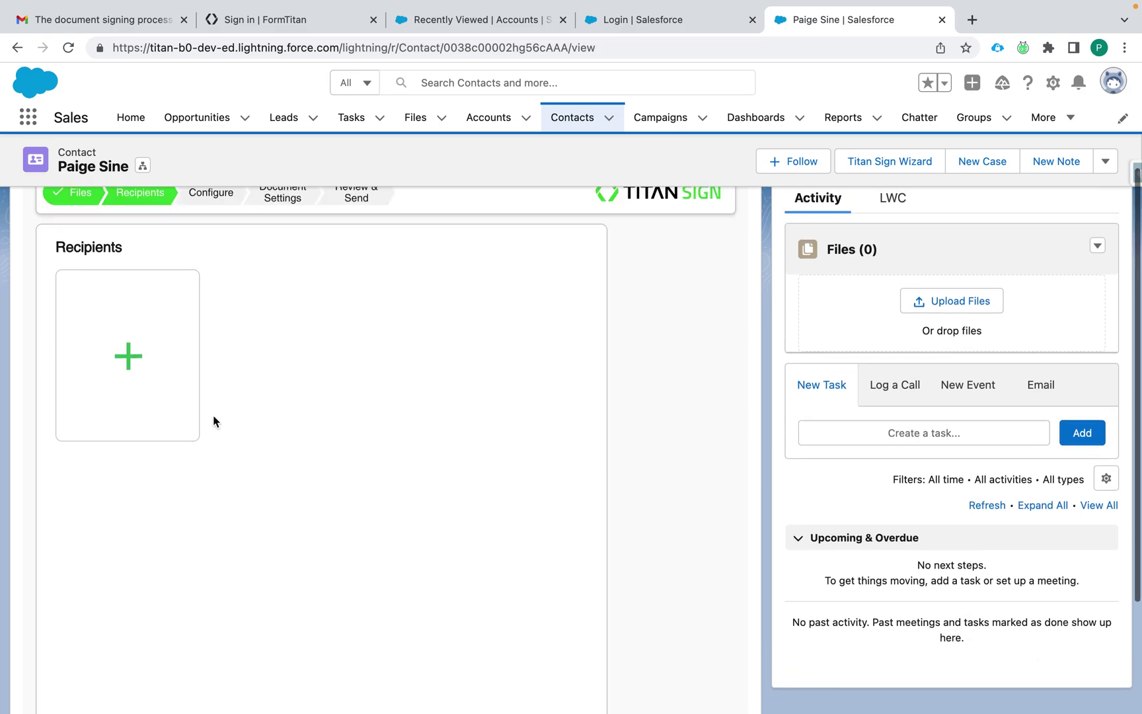
{"action": "left_click", "coordinate": [117, 366]}
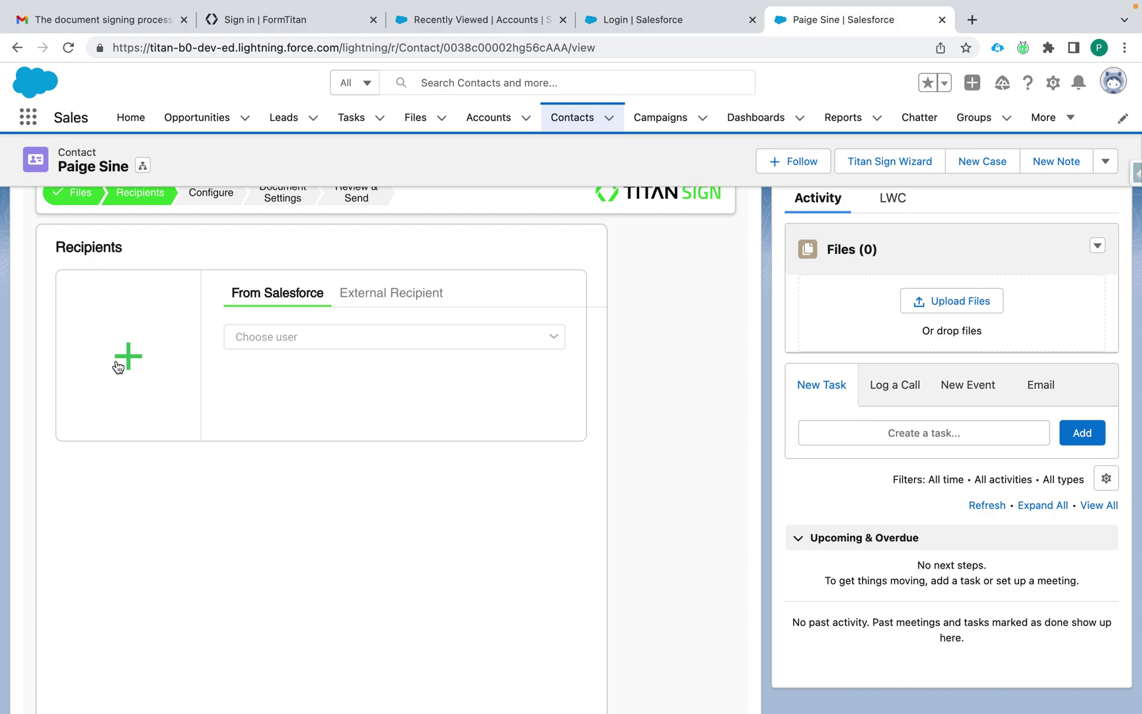
{"action": "left_click", "coordinate": [253, 338]}
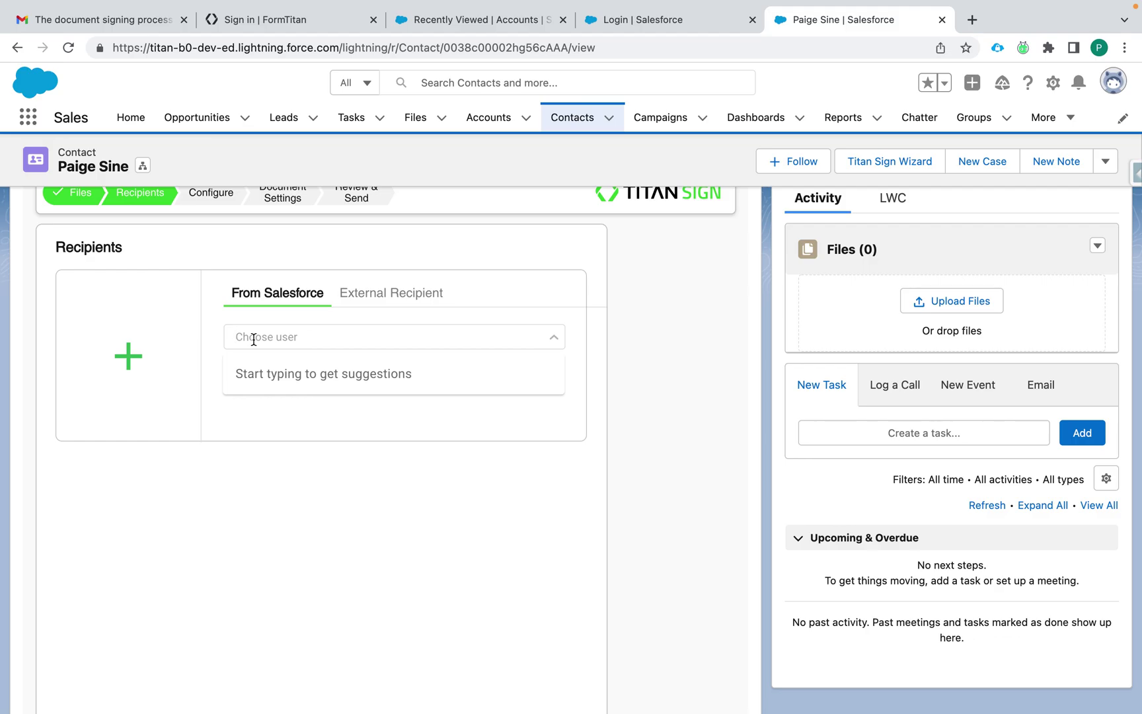
{"action": "type", "text": "d"}
{"action": "type", "text": "joe"}
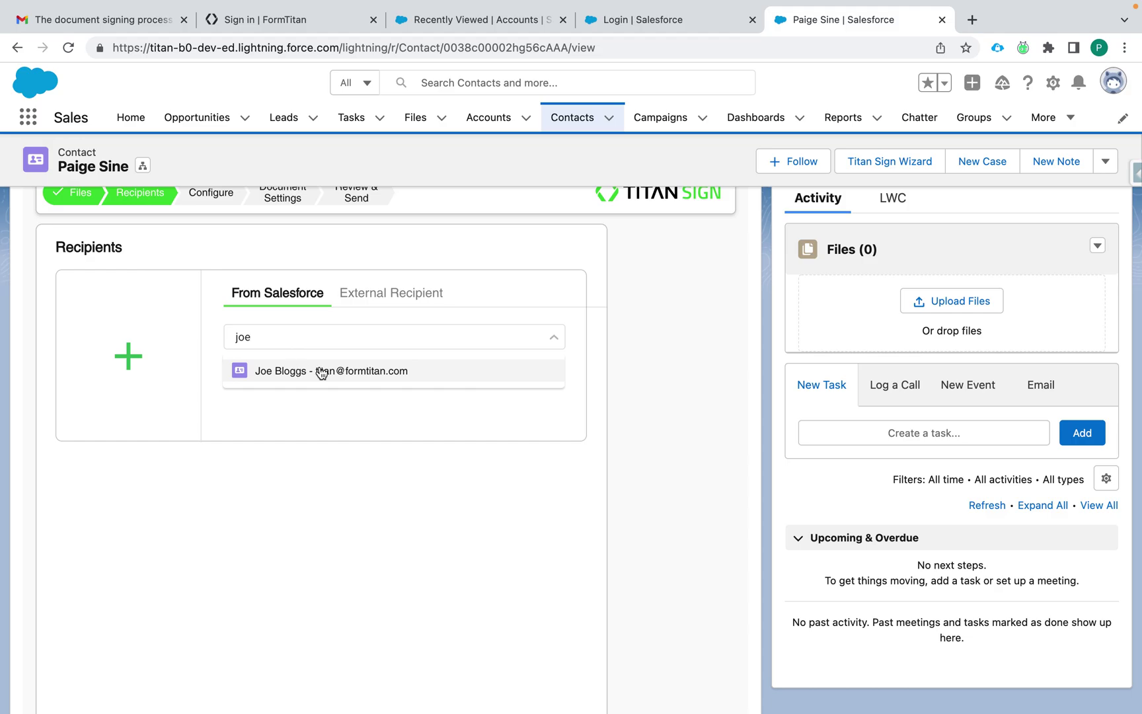
{"action": "left_click", "coordinate": [334, 372]}
Step: Add an external recipient with their first name, last name and e-mail address
{"action": "left_click", "coordinate": [370, 298]}
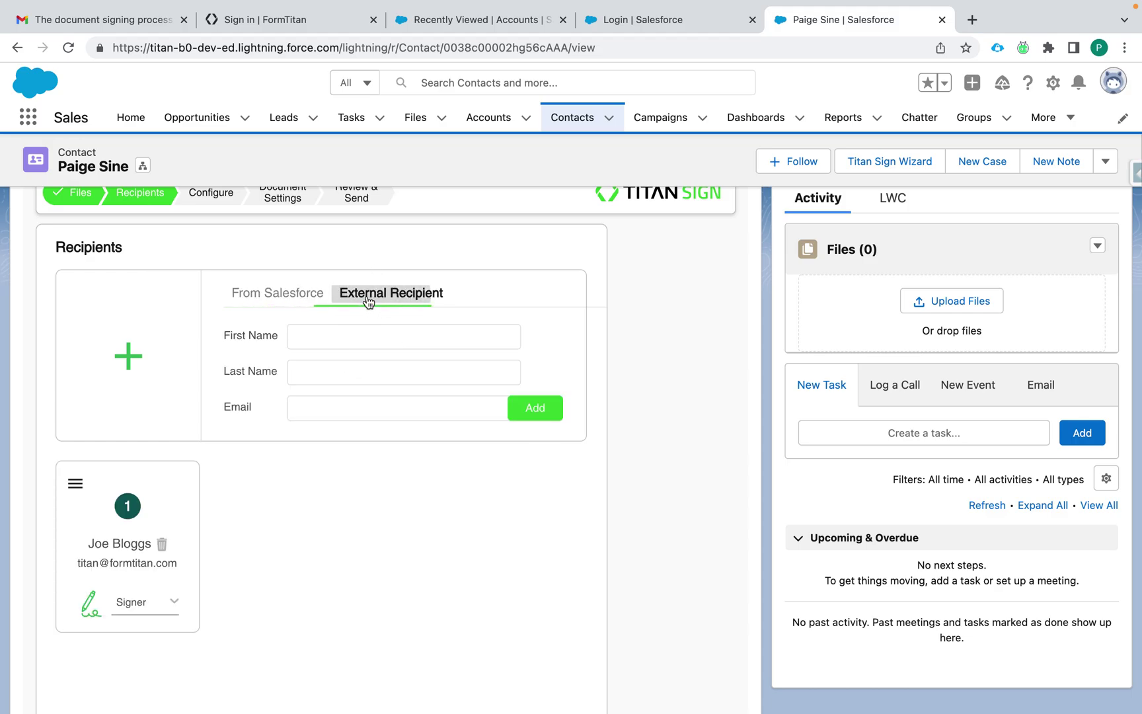
{"action": "left_click", "coordinate": [342, 335]}
{"action": "left_click", "coordinate": [321, 372]}
{"action": "type", "text": "Sine"}
{"action": "left_click", "coordinate": [309, 404]}
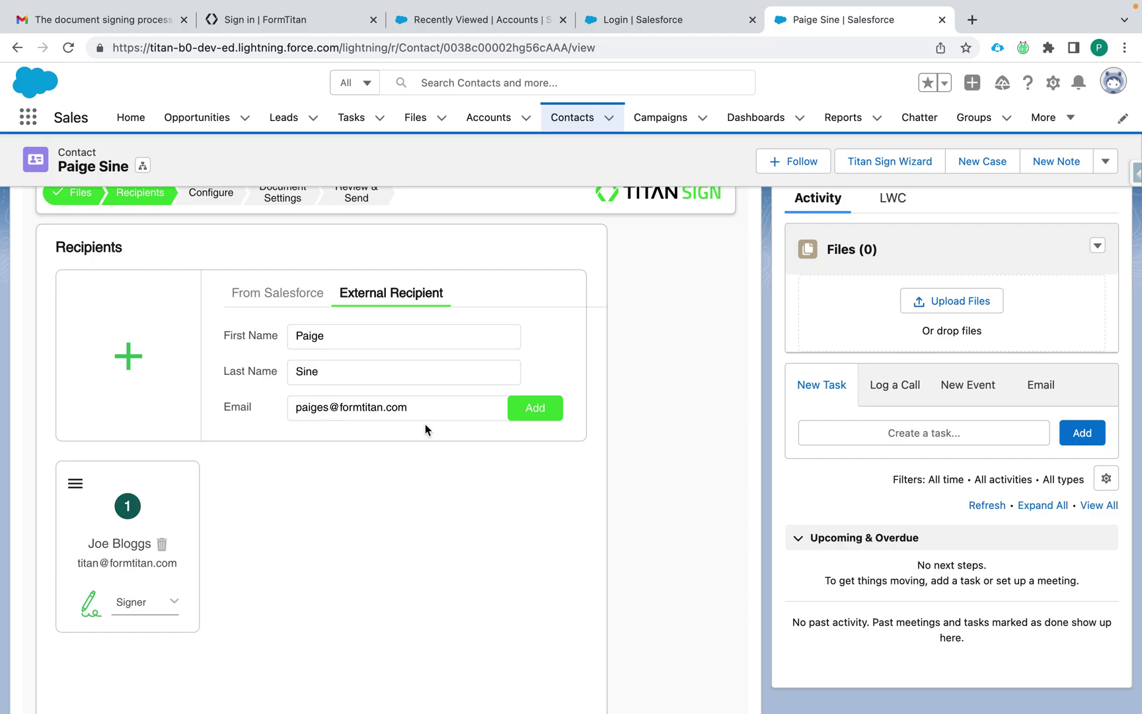
{"action": "left_click", "coordinate": [531, 424]}
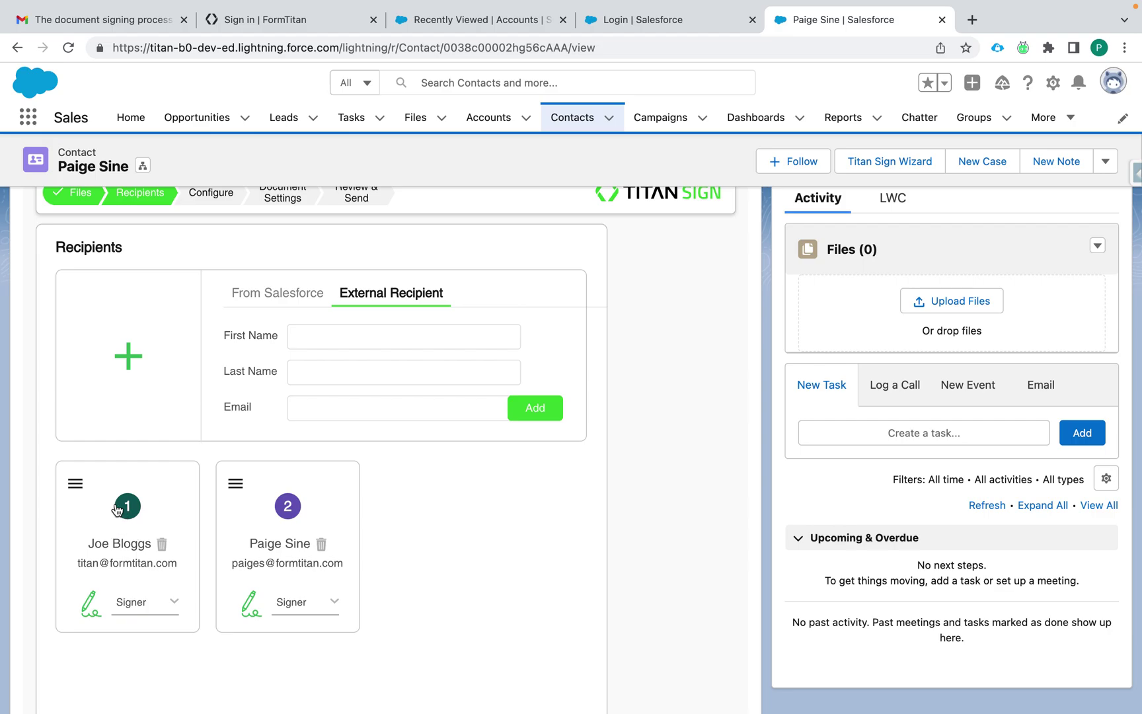
Step: Put the external recipient first in signing order, keep both as Signer, and continue to Configure
{"action": "left_click_drag", "start_coordinate": [76, 483], "coordinate": [234, 485]}
{"action": "left_click", "coordinate": [331, 603]}
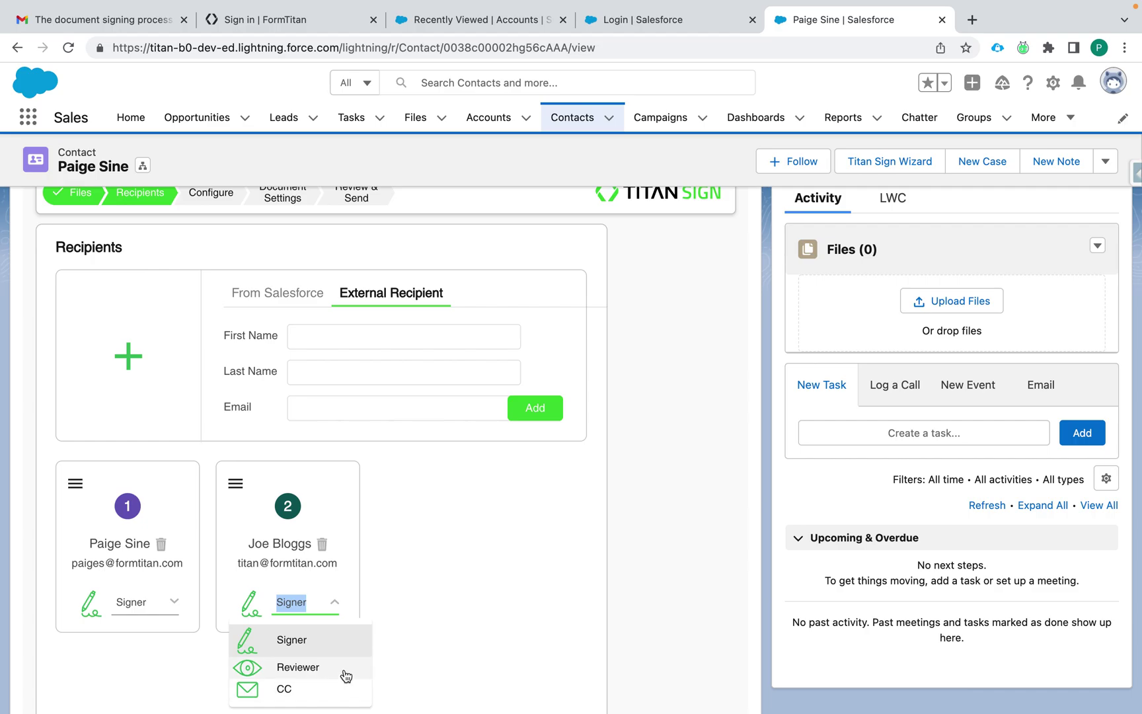
{"action": "left_click", "coordinate": [413, 620]}
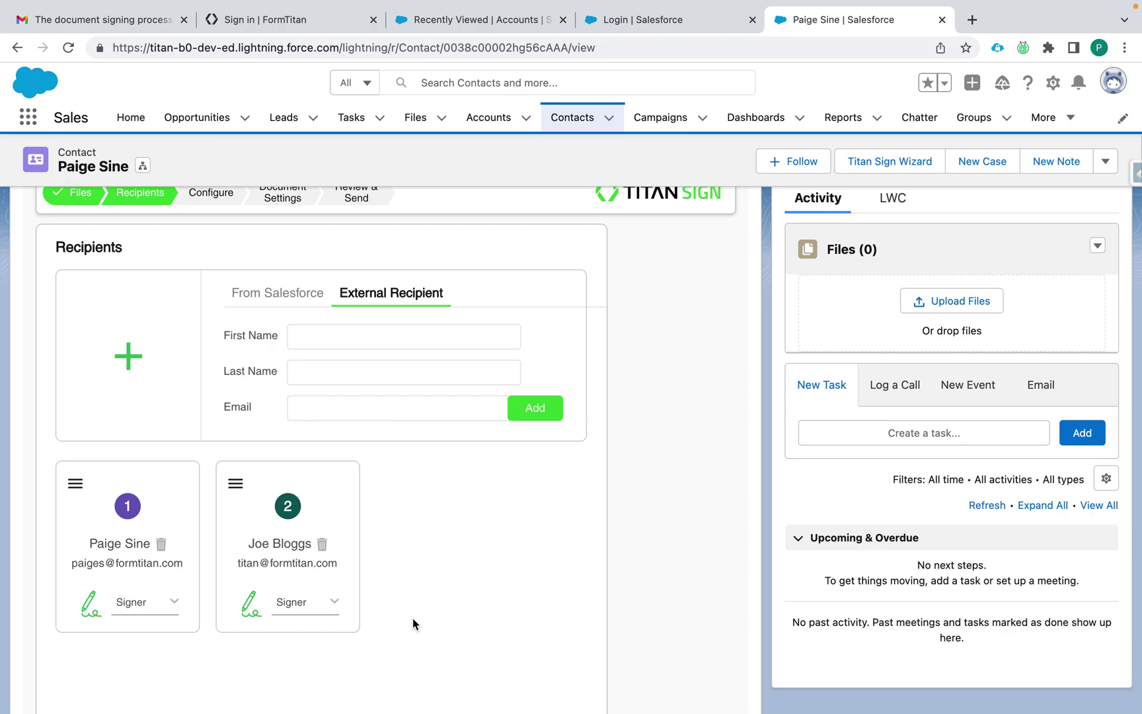
{"action": "scroll", "coordinate": [456, 516], "scroll_direction": "down", "scroll_amount": 5}
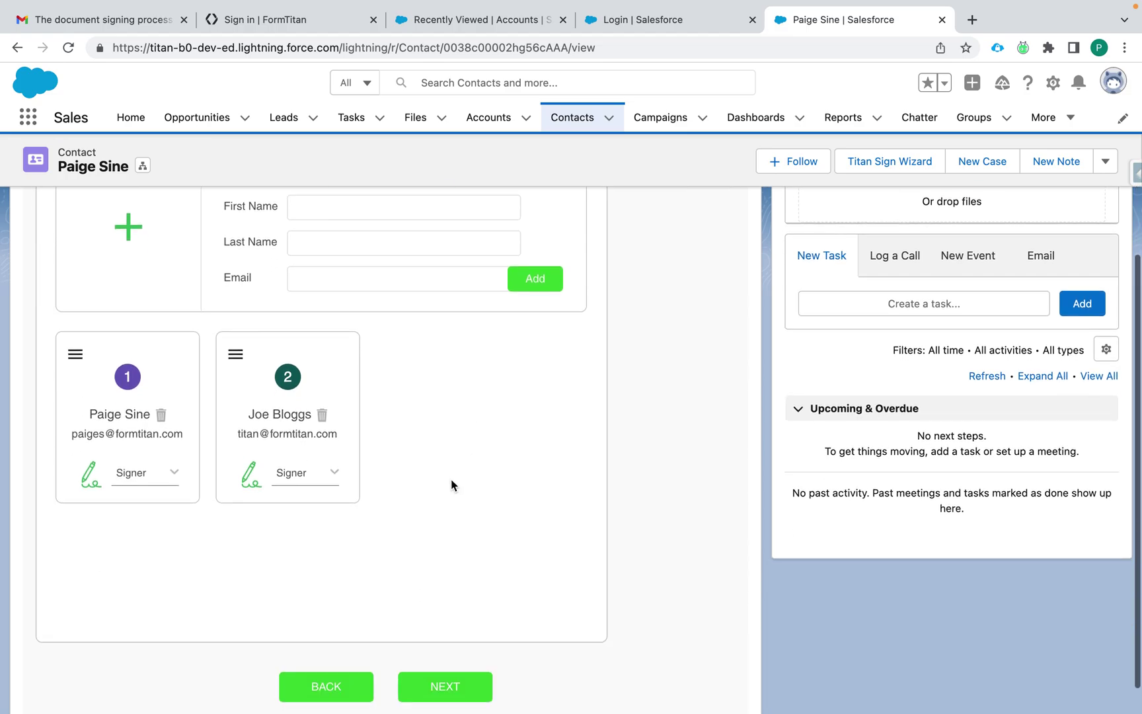
{"action": "left_click", "coordinate": [449, 691]}
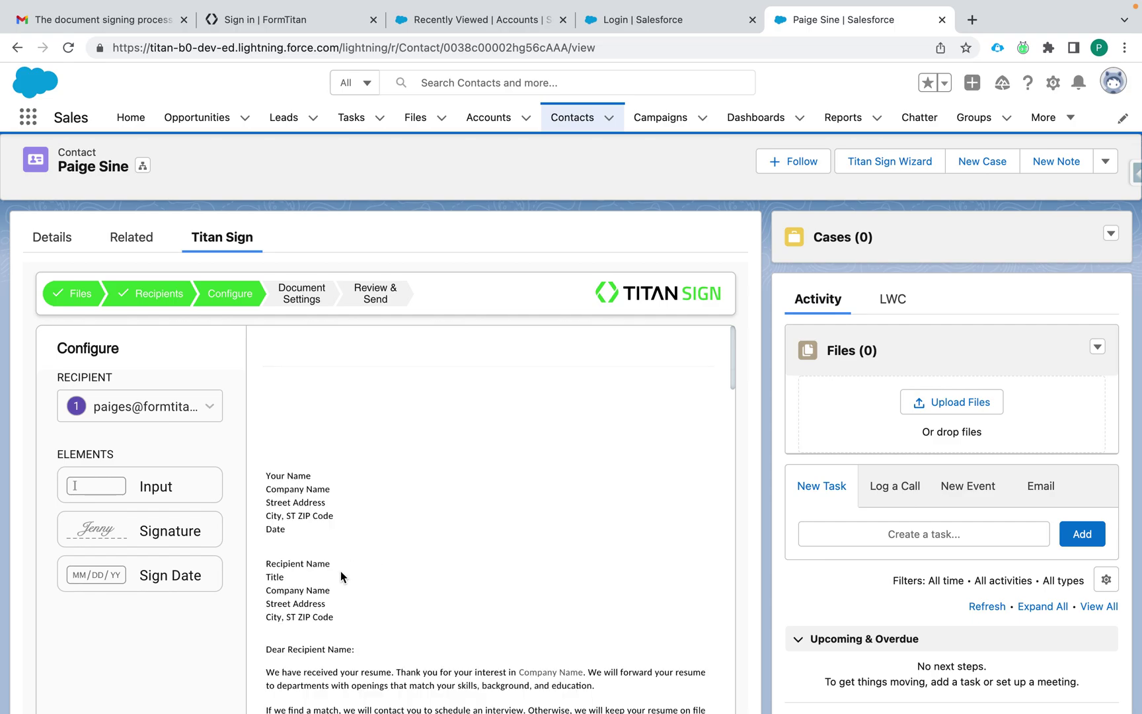
{"action": "left_click", "coordinate": [167, 408]}
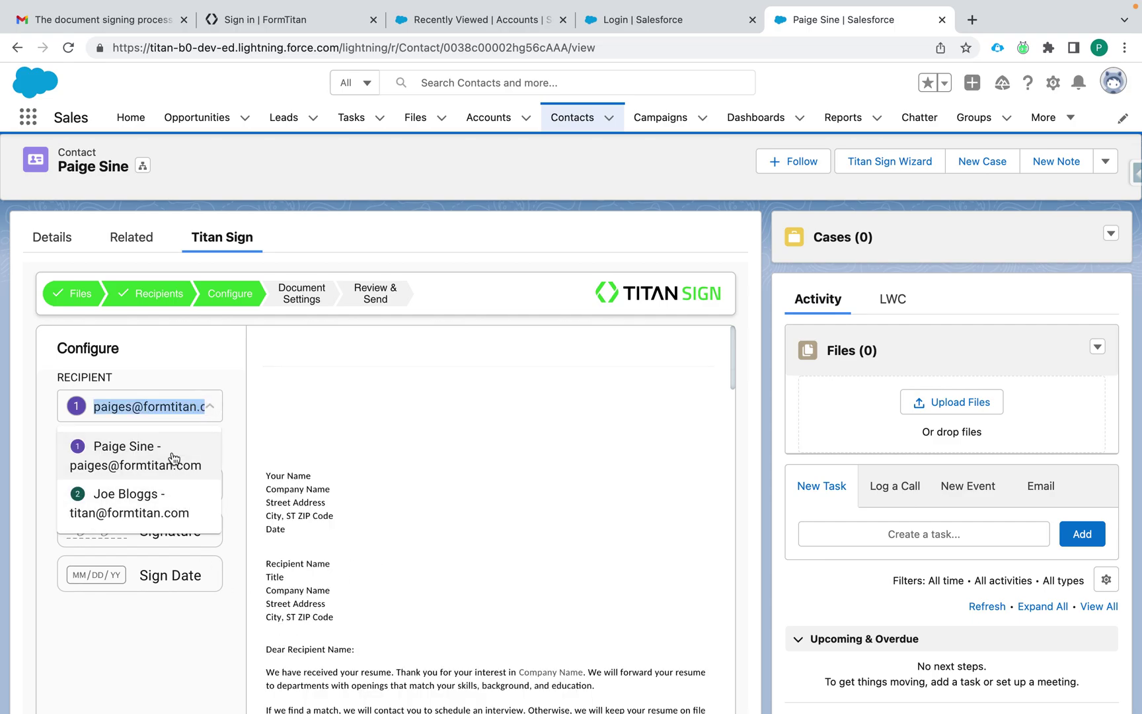
{"action": "left_click", "coordinate": [193, 382]}
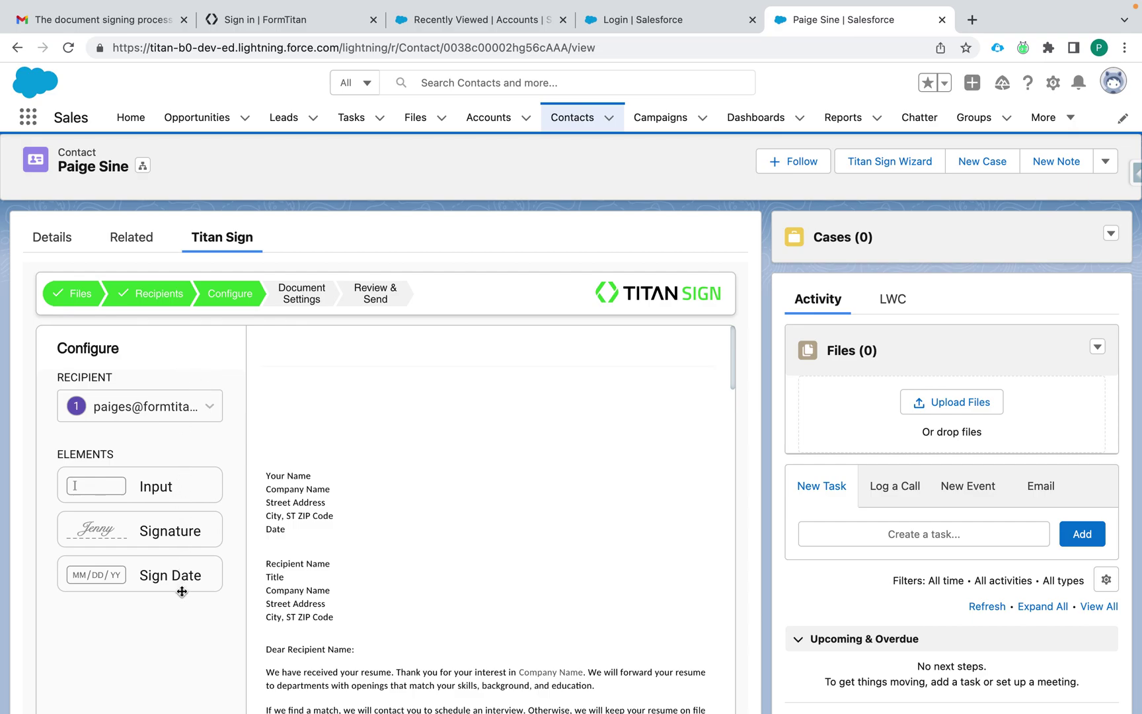
{"action": "scroll", "coordinate": [372, 549], "scroll_direction": "down", "scroll_amount": 1}
{"action": "scroll", "coordinate": [372, 545], "scroll_direction": "down", "scroll_amount": 6}
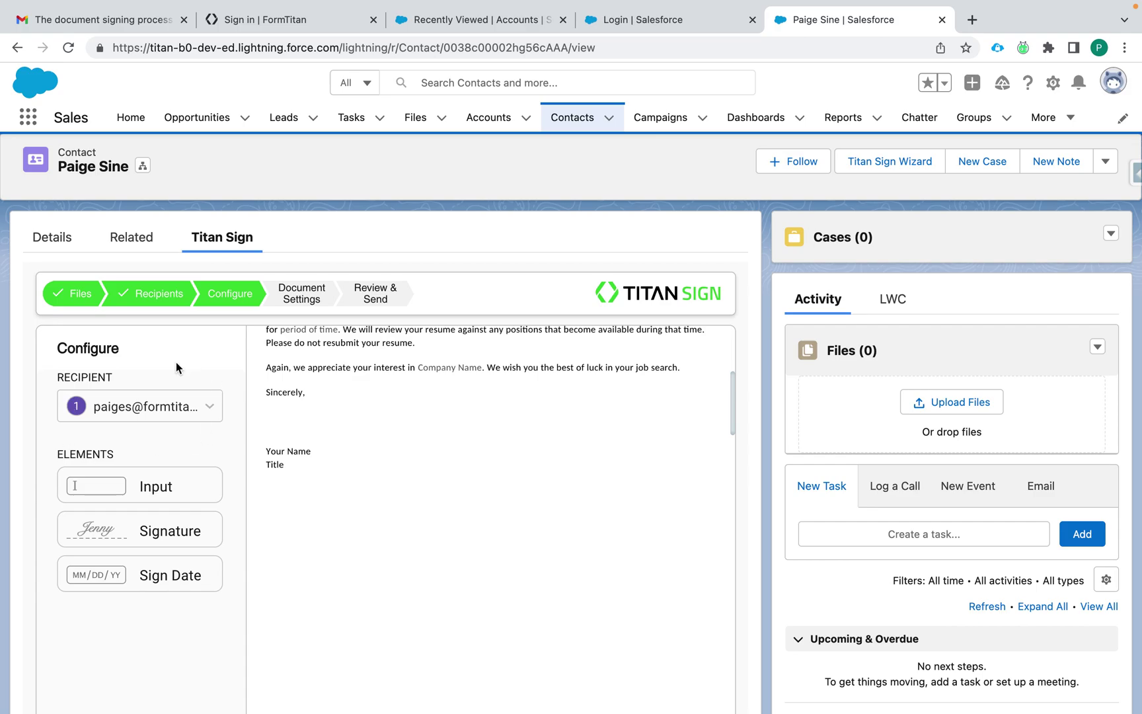
{"action": "scroll", "coordinate": [326, 517], "scroll_direction": "down", "scroll_amount": 6}
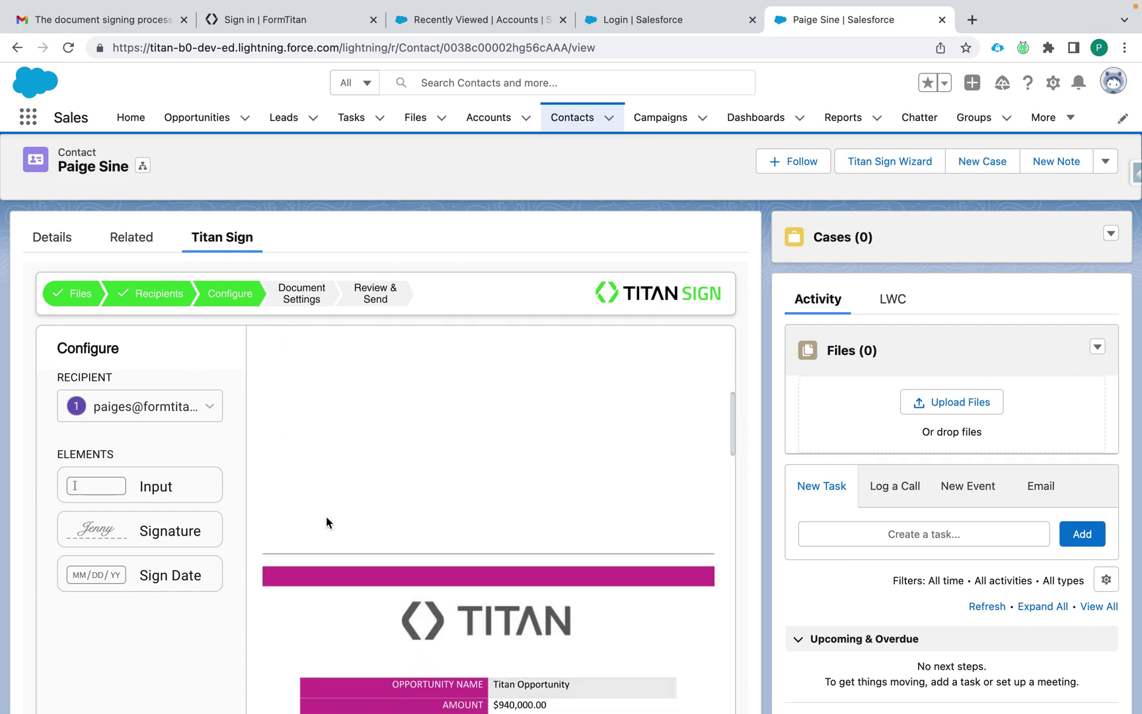
{"action": "scroll", "coordinate": [325, 517], "scroll_direction": "up", "scroll_amount": 6}
{"action": "scroll", "coordinate": [326, 517], "scroll_direction": "down", "scroll_amount": 7}
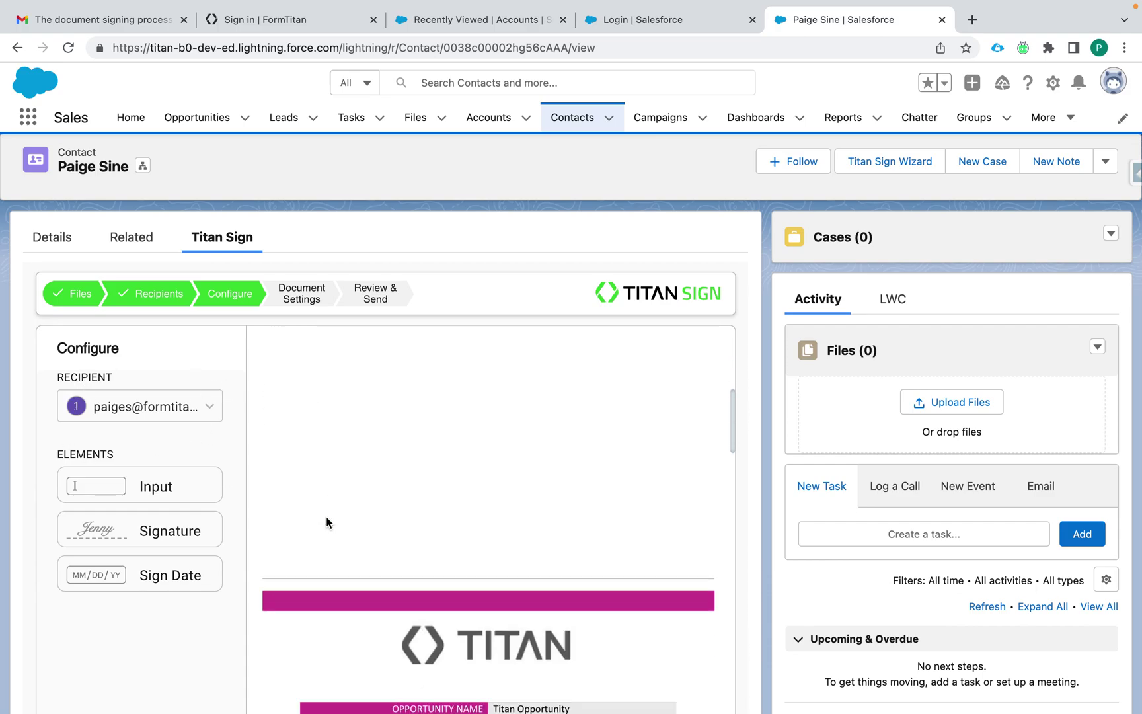
{"action": "scroll", "coordinate": [326, 517], "scroll_direction": "down", "scroll_amount": 20}
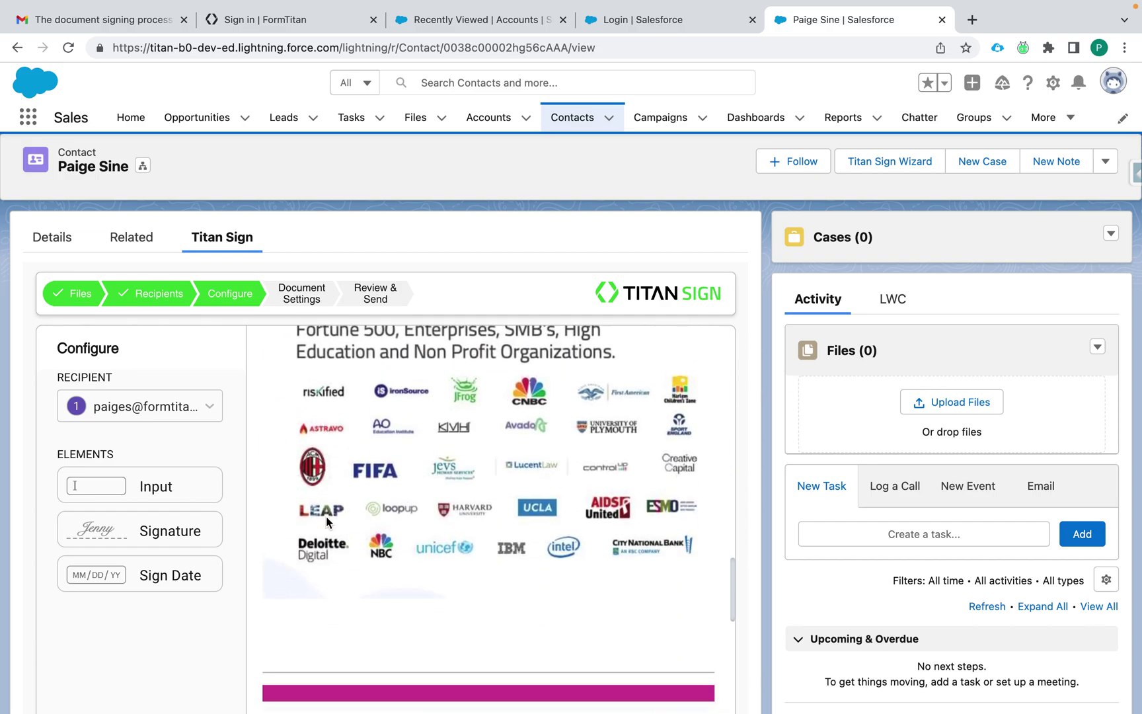
{"action": "scroll", "coordinate": [326, 517], "scroll_direction": "down", "scroll_amount": 2}
{"action": "scroll", "coordinate": [326, 517], "scroll_direction": "up", "scroll_amount": 8}
{"action": "scroll", "coordinate": [326, 517], "scroll_direction": "down", "scroll_amount": 8}
{"action": "scroll", "coordinate": [326, 517], "scroll_direction": "up", "scroll_amount": 5}
{"action": "scroll", "coordinate": [326, 517], "scroll_direction": "up", "scroll_amount": 5}
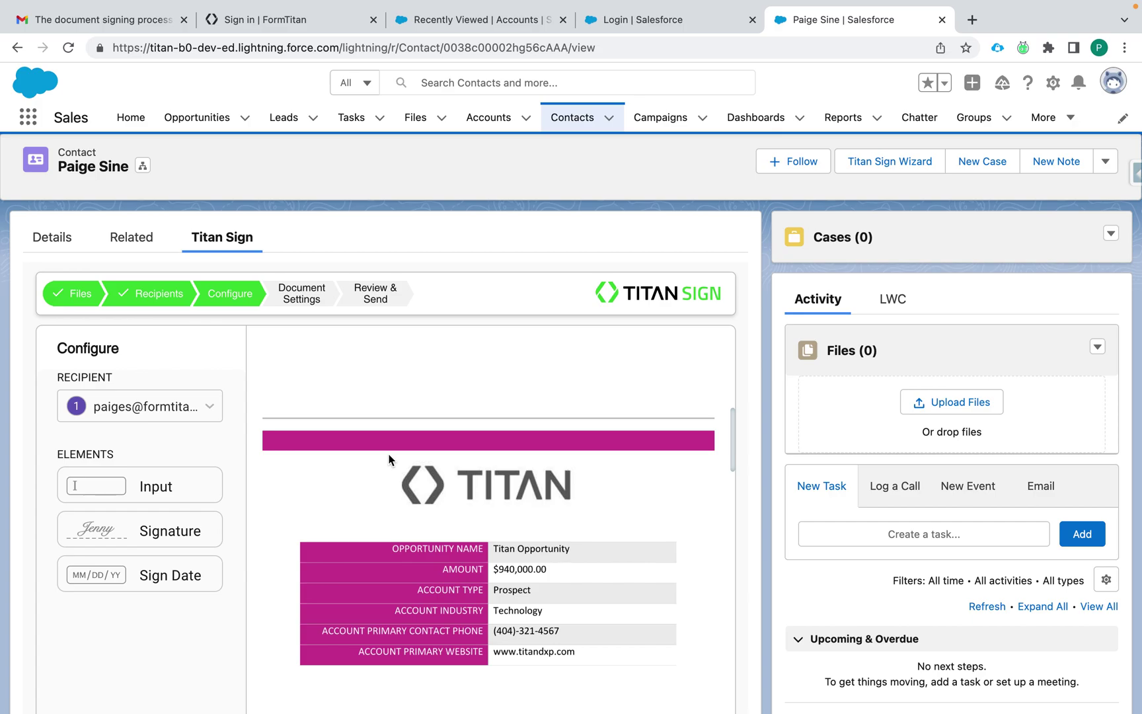
{"action": "scroll", "coordinate": [388, 459], "scroll_direction": "up", "scroll_amount": 10}
{"action": "scroll", "coordinate": [409, 415], "scroll_direction": "up", "scroll_amount": 5}
{"action": "scroll", "coordinate": [375, 520], "scroll_direction": "down", "scroll_amount": 5}
{"action": "scroll", "coordinate": [347, 537], "scroll_direction": "down", "scroll_amount": 2}
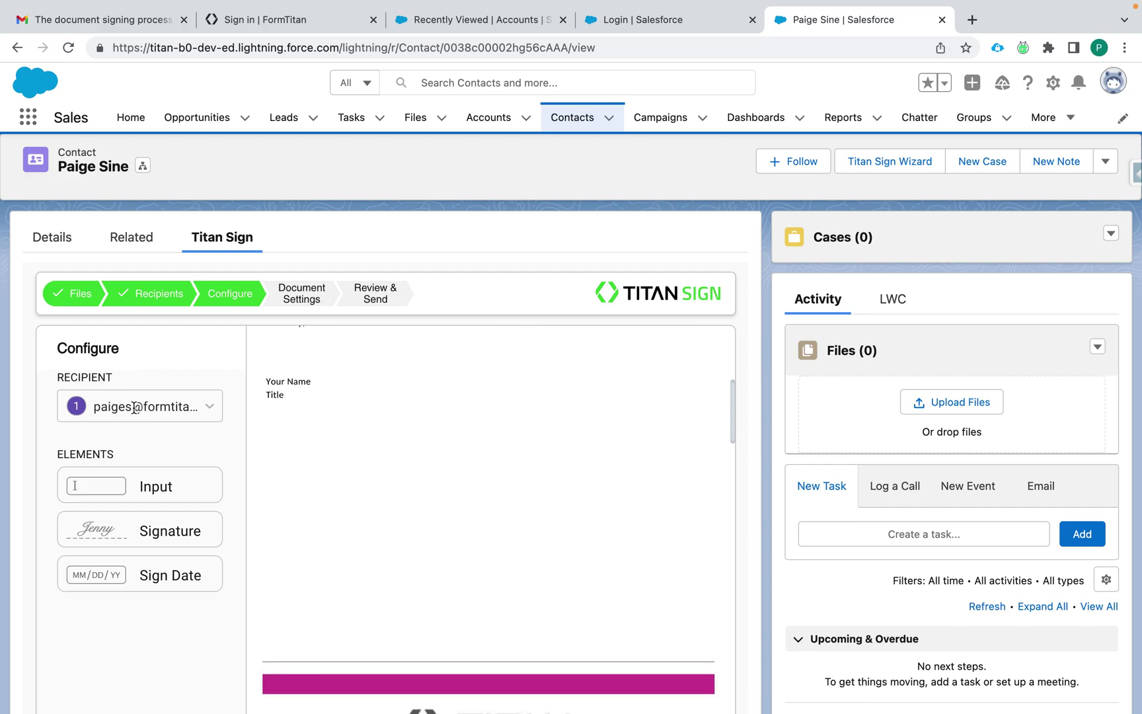
Step: Place the first recipient's Input, widened Signature and Sign Date fields under 'Your Name / Title'
{"action": "mouse_move", "coordinate": [151, 480]}
{"action": "left_mouse_down"}
{"action": "mouse_move", "coordinate": [327, 466]}
{"action": "mouse_move", "coordinate": [343, 445]}
{"action": "mouse_move", "coordinate": [393, 441]}
{"action": "mouse_move", "coordinate": [341, 447]}
{"action": "left_mouse_up"}
{"action": "mouse_move", "coordinate": [170, 534]}
{"action": "left_mouse_down"}
{"action": "mouse_move", "coordinate": [390, 523]}
{"action": "mouse_move", "coordinate": [410, 537]}
{"action": "mouse_move", "coordinate": [344, 493]}
{"action": "mouse_move", "coordinate": [489, 488]}
{"action": "left_mouse_up"}
{"action": "left_click_drag", "start_coordinate": [184, 566], "coordinate": [427, 541]}
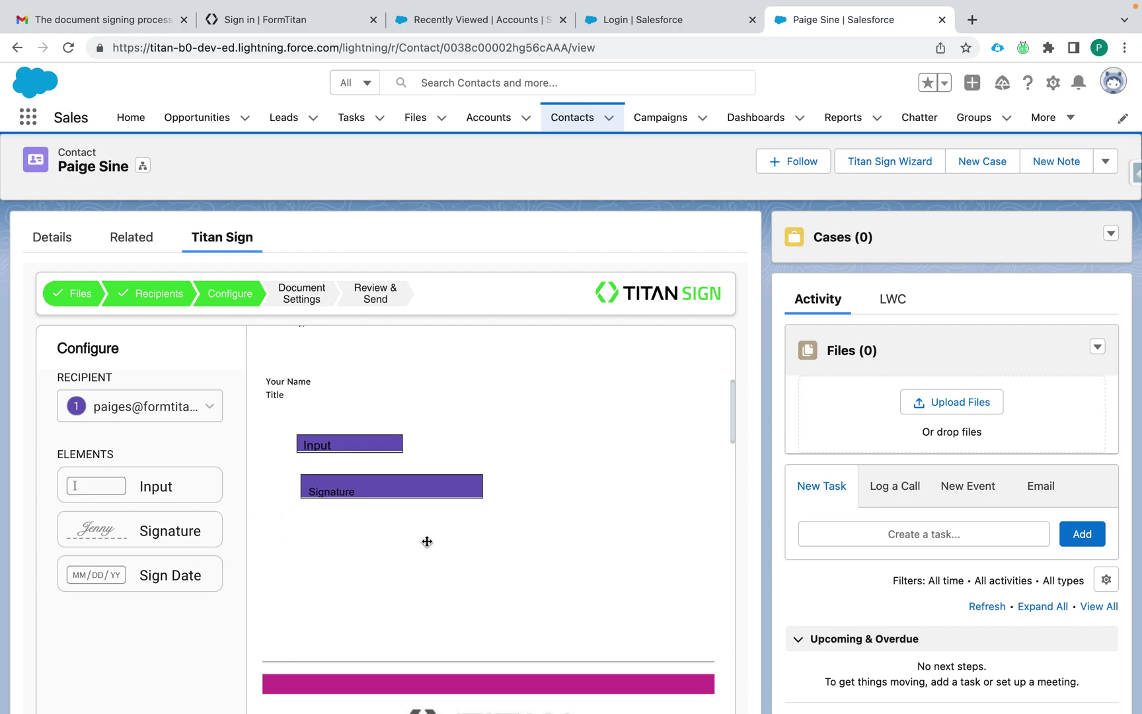
{"action": "scroll", "coordinate": [385, 554], "scroll_direction": "up", "scroll_amount": 5}
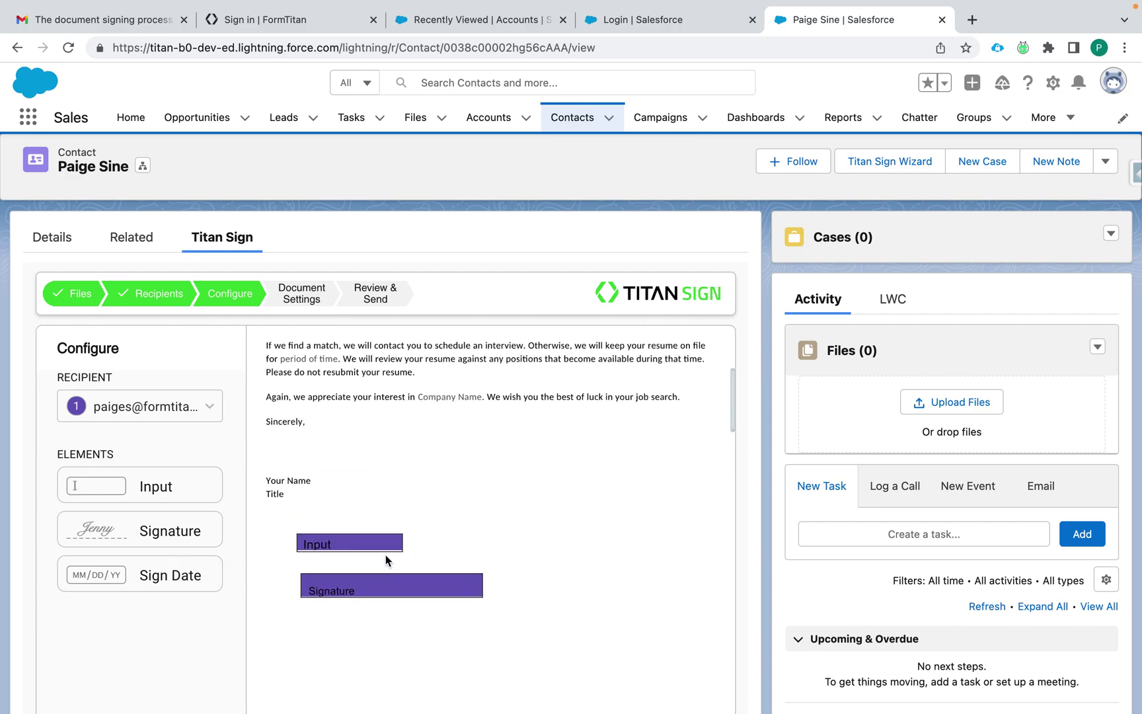
{"action": "scroll", "coordinate": [385, 554], "scroll_direction": "down", "scroll_amount": 2}
{"action": "scroll", "coordinate": [377, 548], "scroll_direction": "up", "scroll_amount": 3}
{"action": "left_click_drag", "start_coordinate": [291, 405], "coordinate": [441, 678]}
{"action": "scroll", "coordinate": [434, 592], "scroll_direction": "down", "scroll_amount": 4}
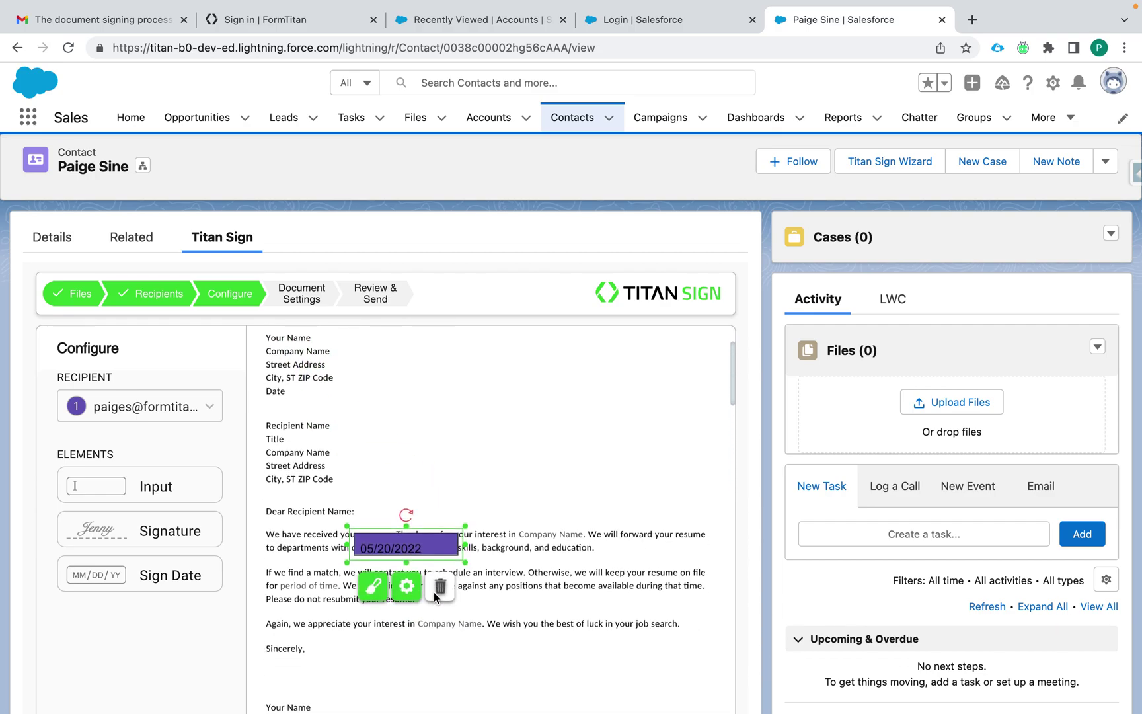
{"action": "left_click_drag", "start_coordinate": [418, 416], "coordinate": [425, 545]}
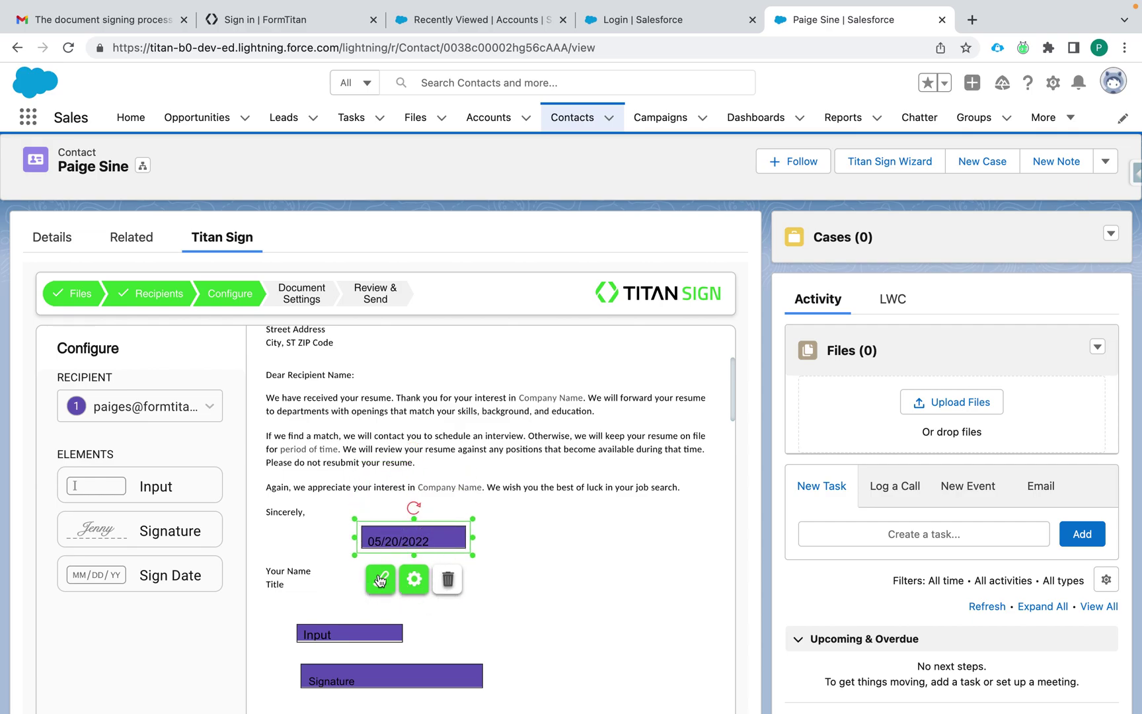
{"action": "scroll", "coordinate": [539, 525], "scroll_direction": "down", "scroll_amount": 2}
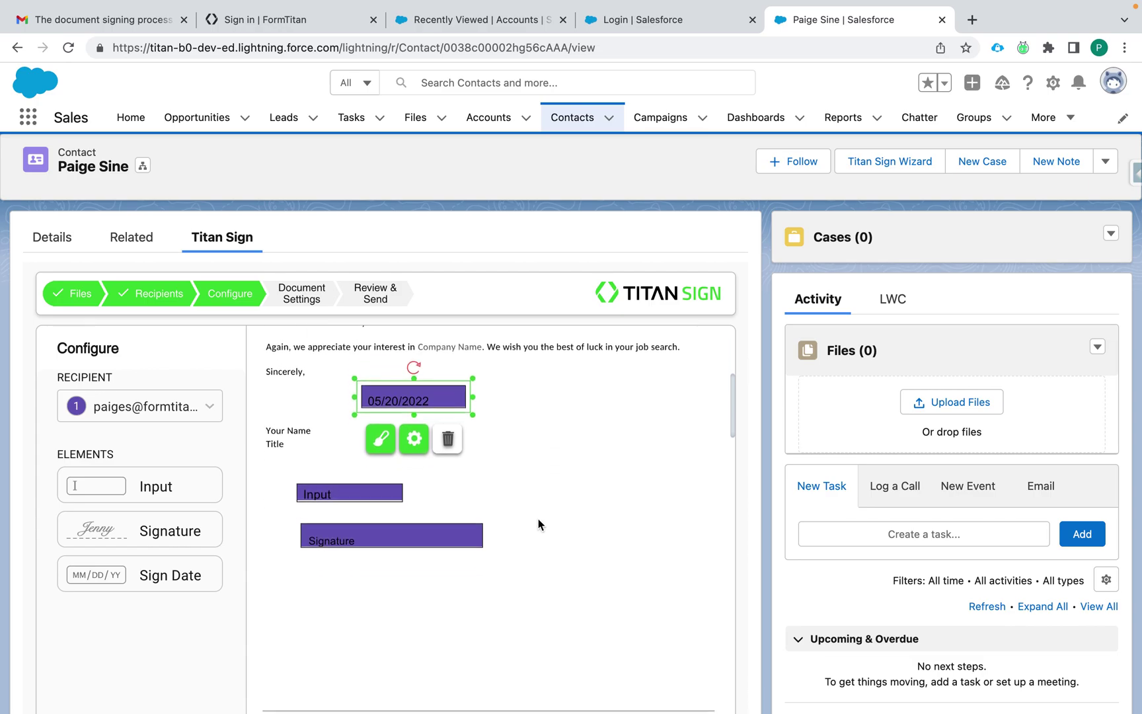
{"action": "mouse_move", "coordinate": [441, 374]}
{"action": "left_mouse_down"}
{"action": "mouse_move", "coordinate": [400, 488]}
{"action": "mouse_move", "coordinate": [389, 581]}
{"action": "mouse_move", "coordinate": [380, 565]}
{"action": "left_mouse_up"}
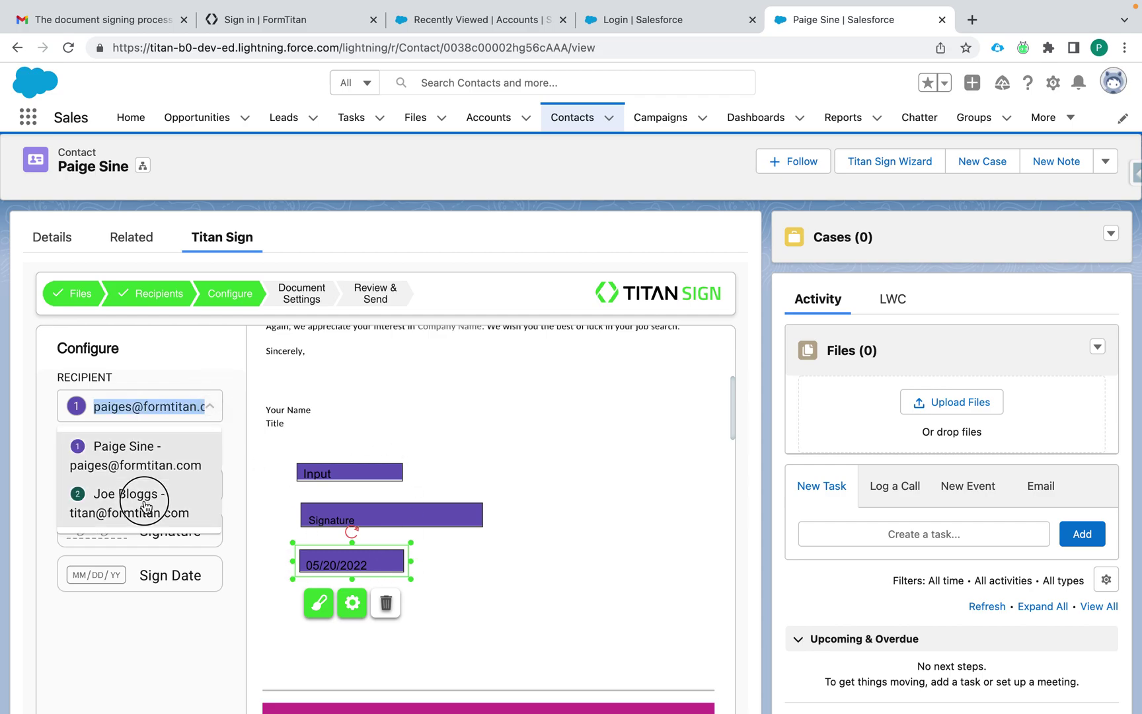
Step: Select recipient 2 and place its Input, widened Signature and Sign Date fields beside the purple ones
{"action": "left_click", "coordinate": [176, 497]}
{"action": "left_click_drag", "start_coordinate": [156, 486], "coordinate": [570, 456]}
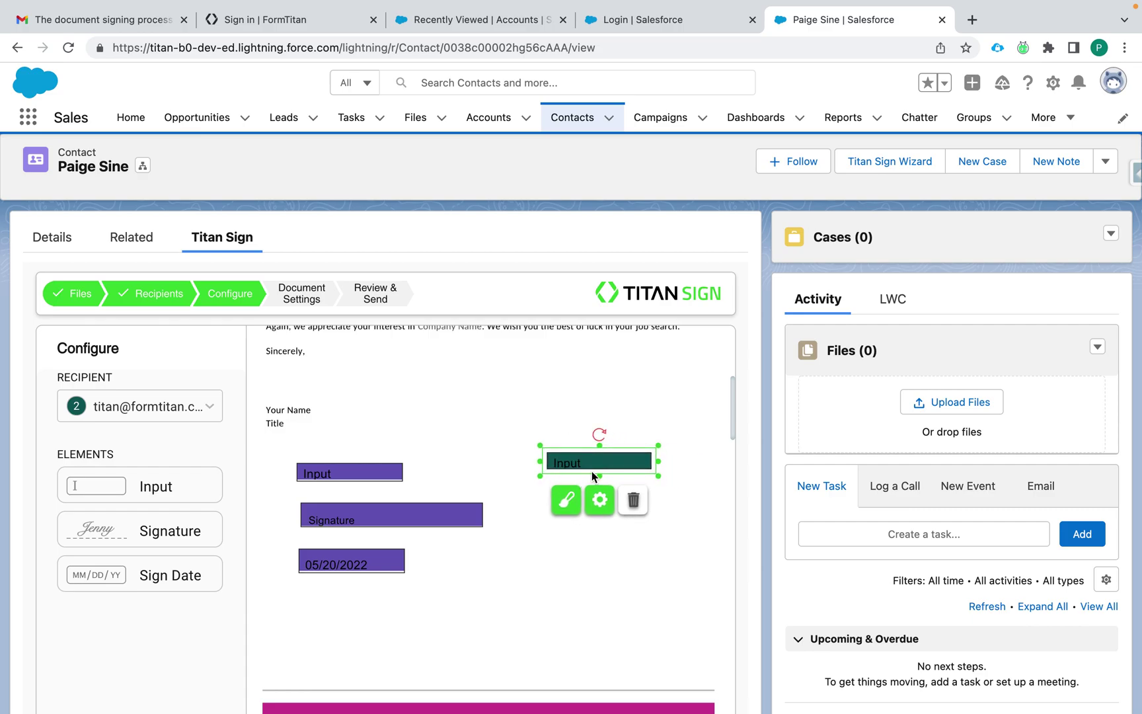
{"action": "mouse_move", "coordinate": [136, 531]}
{"action": "left_mouse_down"}
{"action": "mouse_move", "coordinate": [577, 531]}
{"action": "mouse_move", "coordinate": [625, 555]}
{"action": "mouse_move", "coordinate": [584, 480]}
{"action": "mouse_move", "coordinate": [581, 515]}
{"action": "left_mouse_up"}
{"action": "left_click_drag", "start_coordinate": [654, 510], "coordinate": [719, 510]}
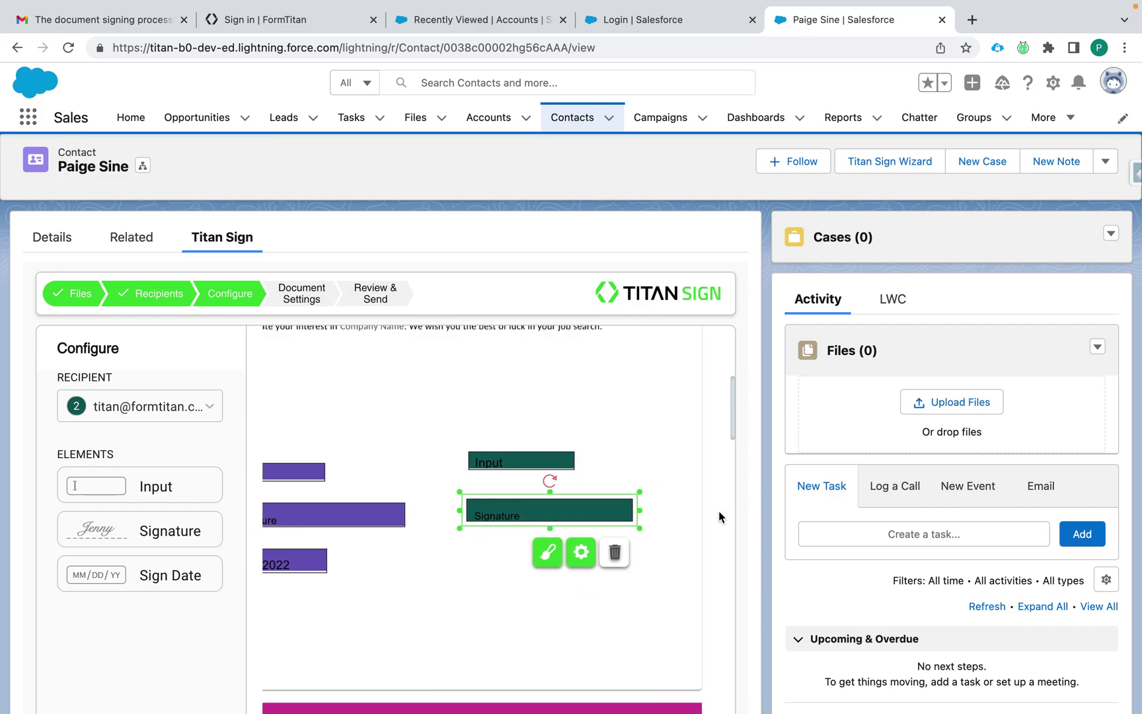
{"action": "mouse_move", "coordinate": [168, 576]}
{"action": "left_mouse_down"}
{"action": "mouse_move", "coordinate": [496, 588]}
{"action": "mouse_move", "coordinate": [513, 572]}
{"action": "mouse_move", "coordinate": [500, 559]}
{"action": "left_mouse_up"}
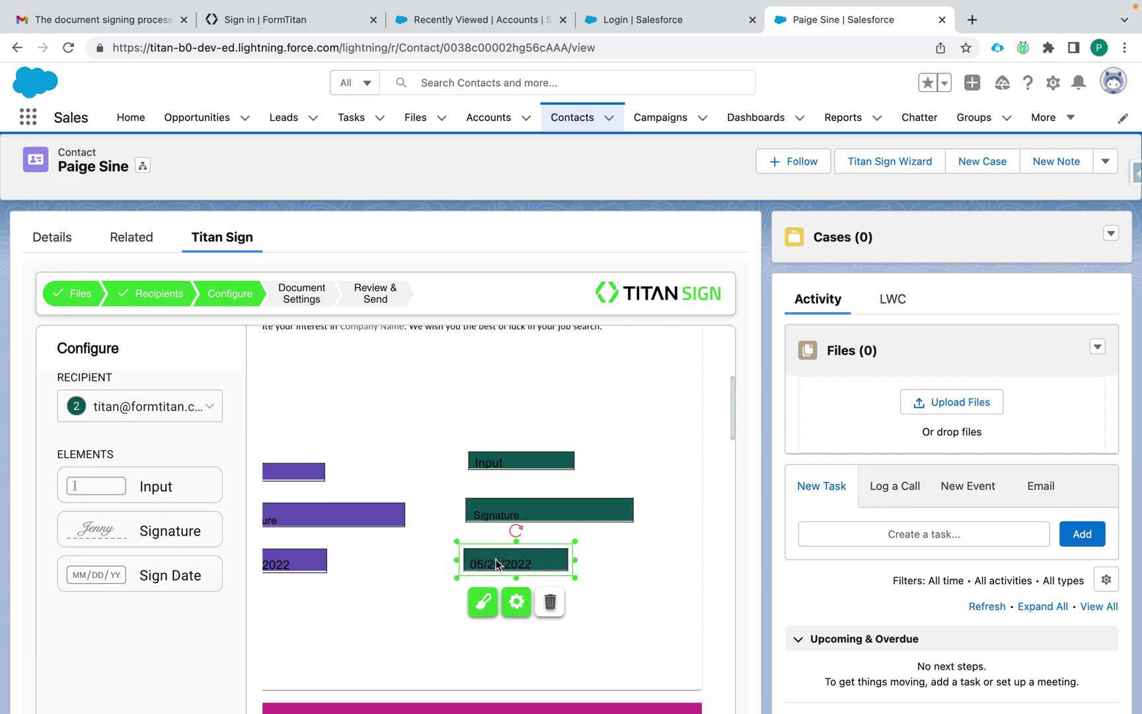
Step: Confirm the date field's type stays Signature Date in its gear settings
{"action": "left_click", "coordinate": [567, 602]}
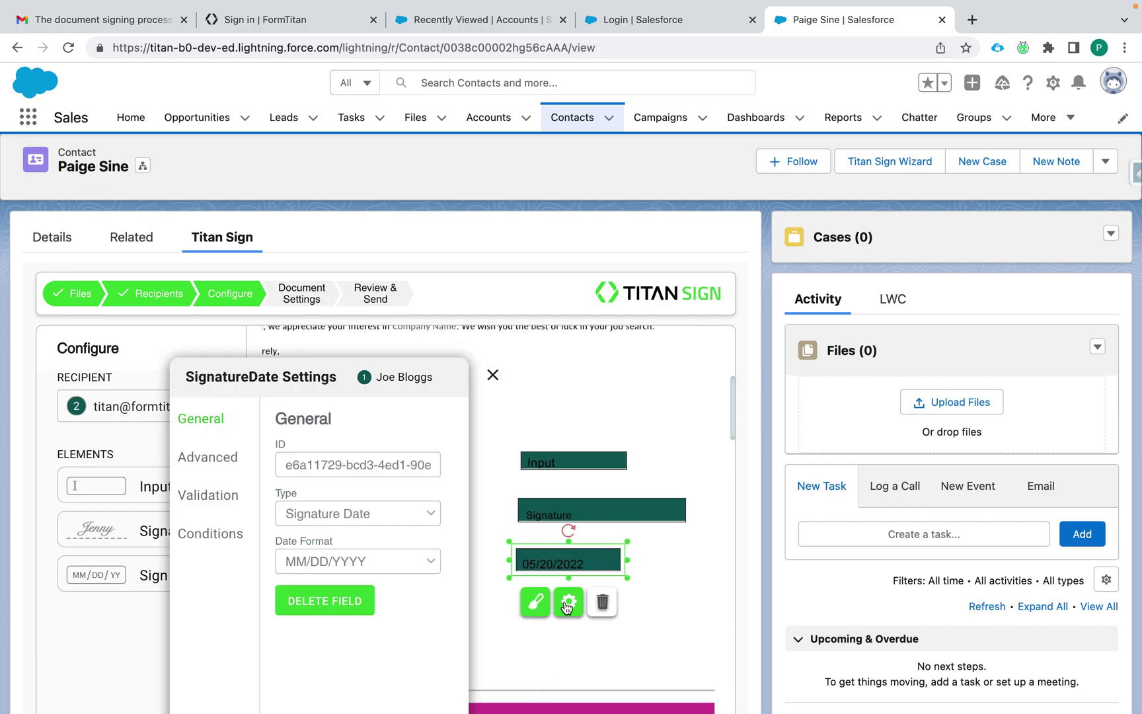
{"action": "left_click", "coordinate": [383, 515]}
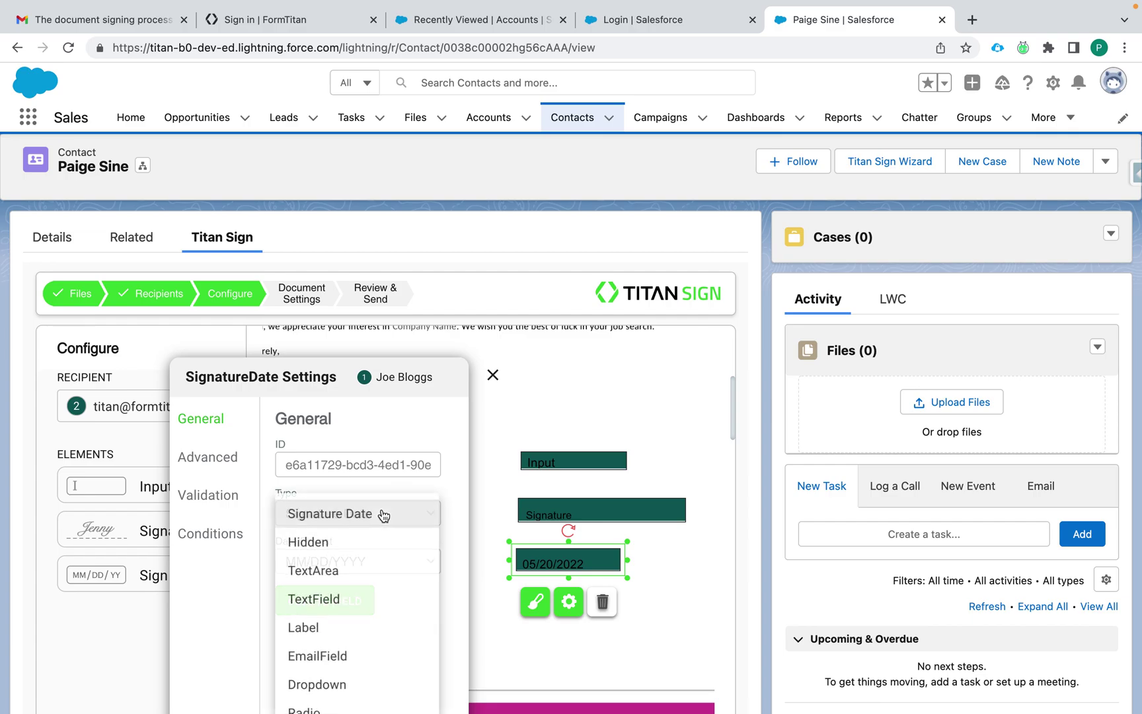
{"action": "scroll", "coordinate": [330, 594], "scroll_direction": "down", "scroll_amount": 4}
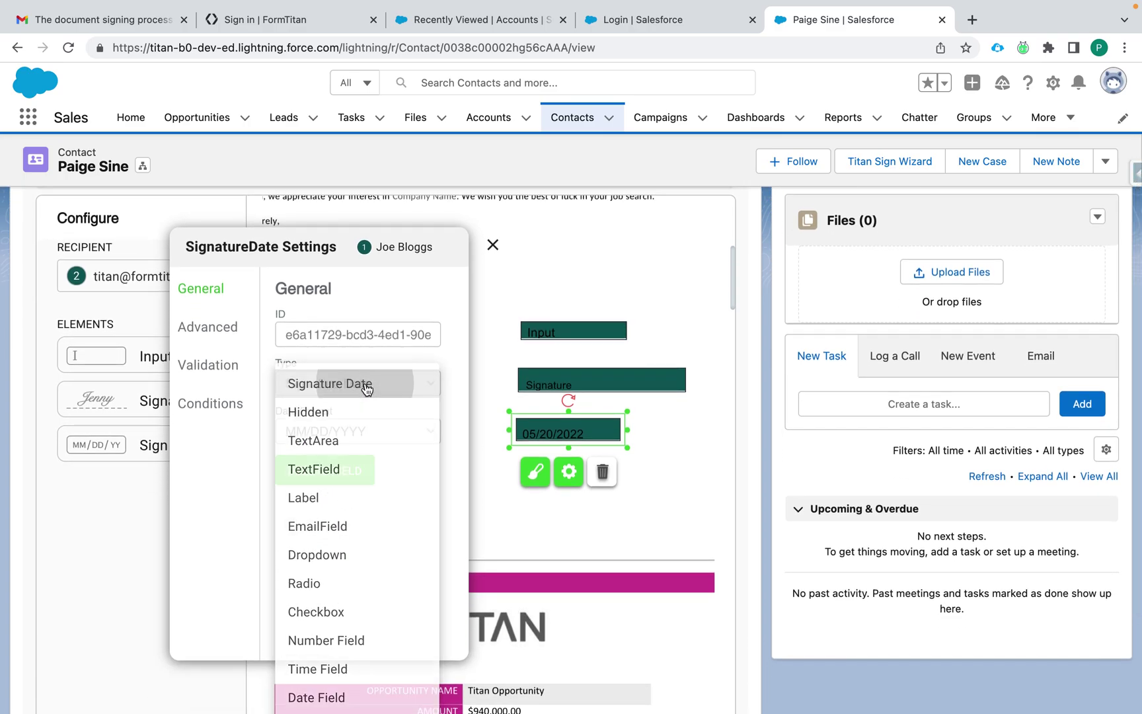
{"action": "left_click", "coordinate": [367, 386]}
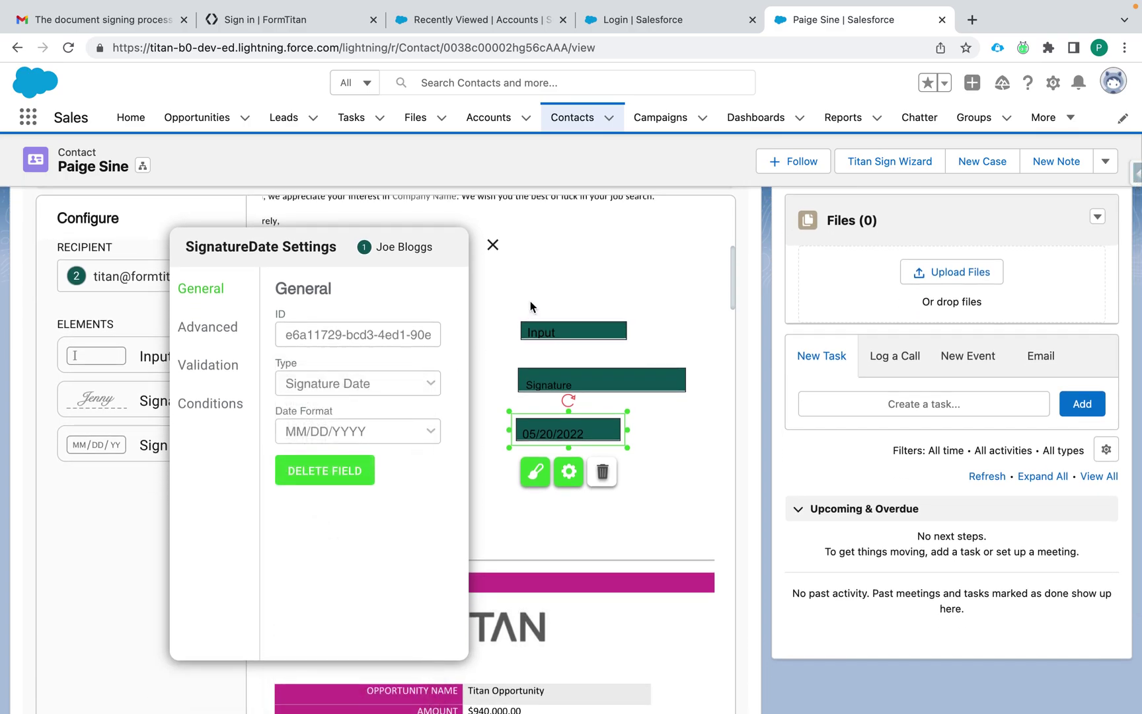
{"action": "left_click", "coordinate": [493, 244]}
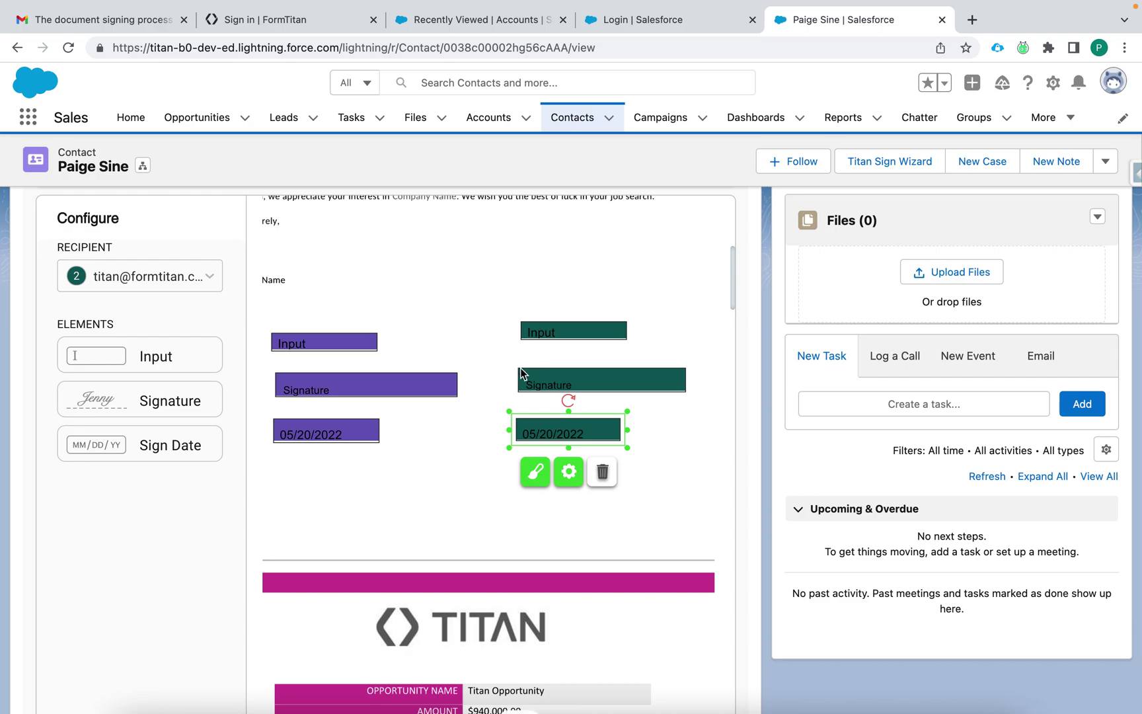
Step: Continue from the field layout to the Document Settings step
{"action": "scroll", "coordinate": [450, 318], "scroll_direction": "up", "scroll_amount": 3}
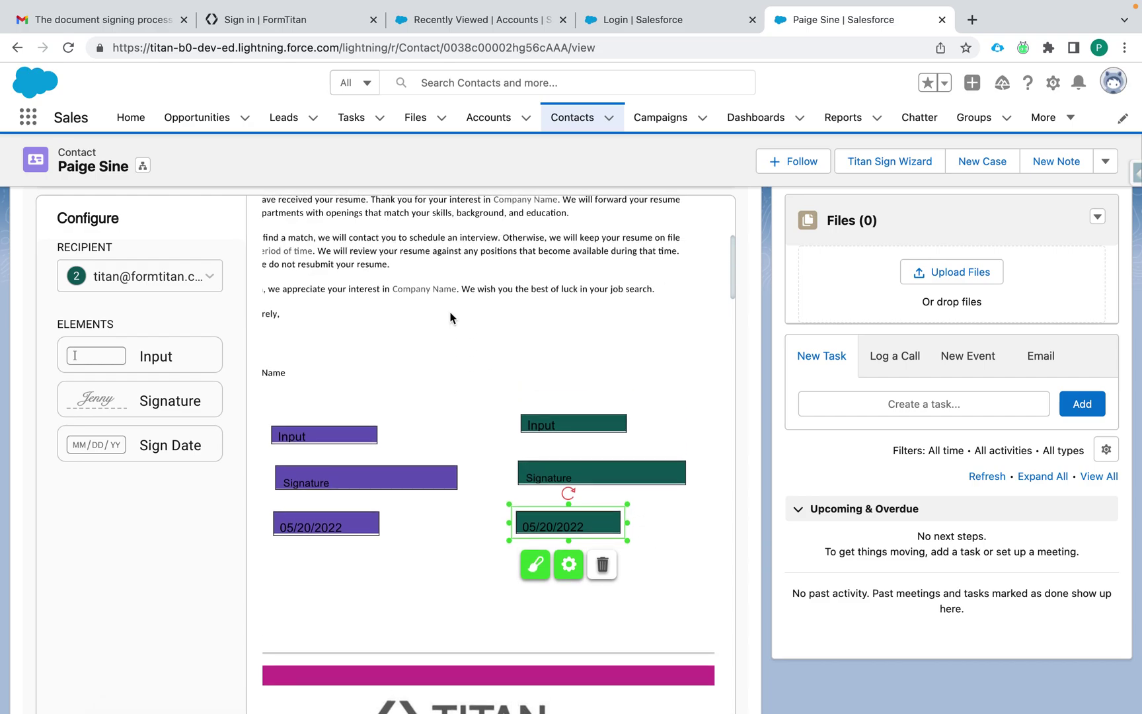
{"action": "scroll", "coordinate": [462, 428], "scroll_direction": "down", "scroll_amount": 5}
{"action": "scroll", "coordinate": [462, 428], "scroll_direction": "down", "scroll_amount": 15}
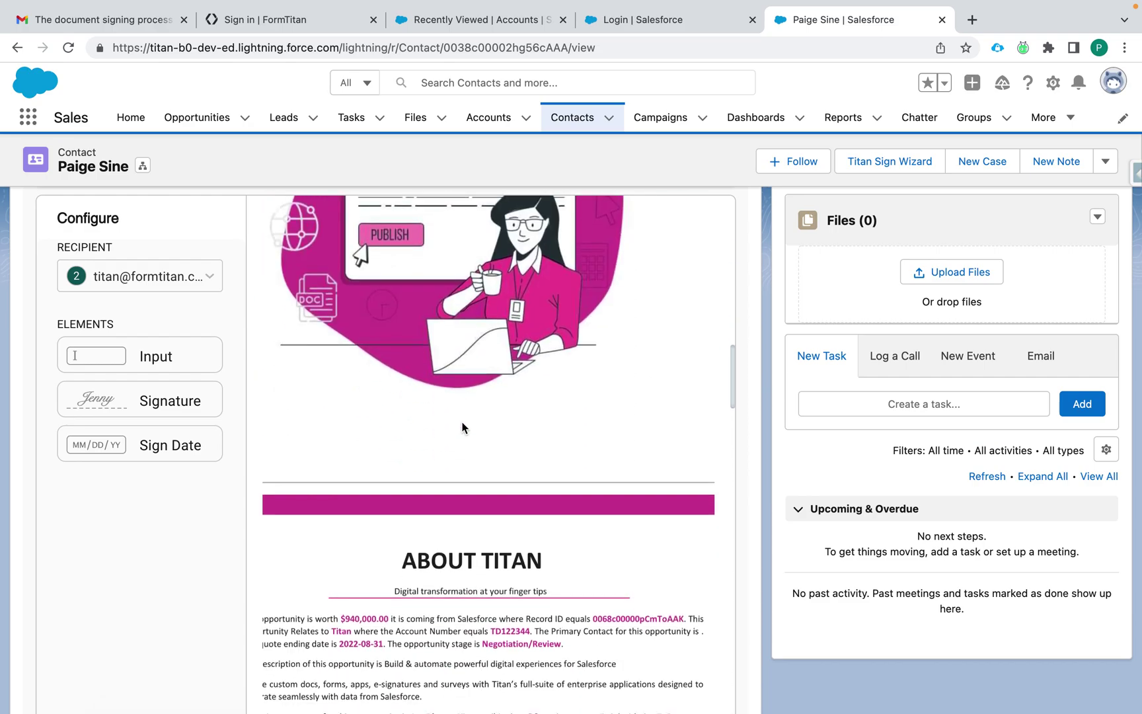
{"action": "scroll", "coordinate": [169, 585], "scroll_direction": "down", "scroll_amount": 5}
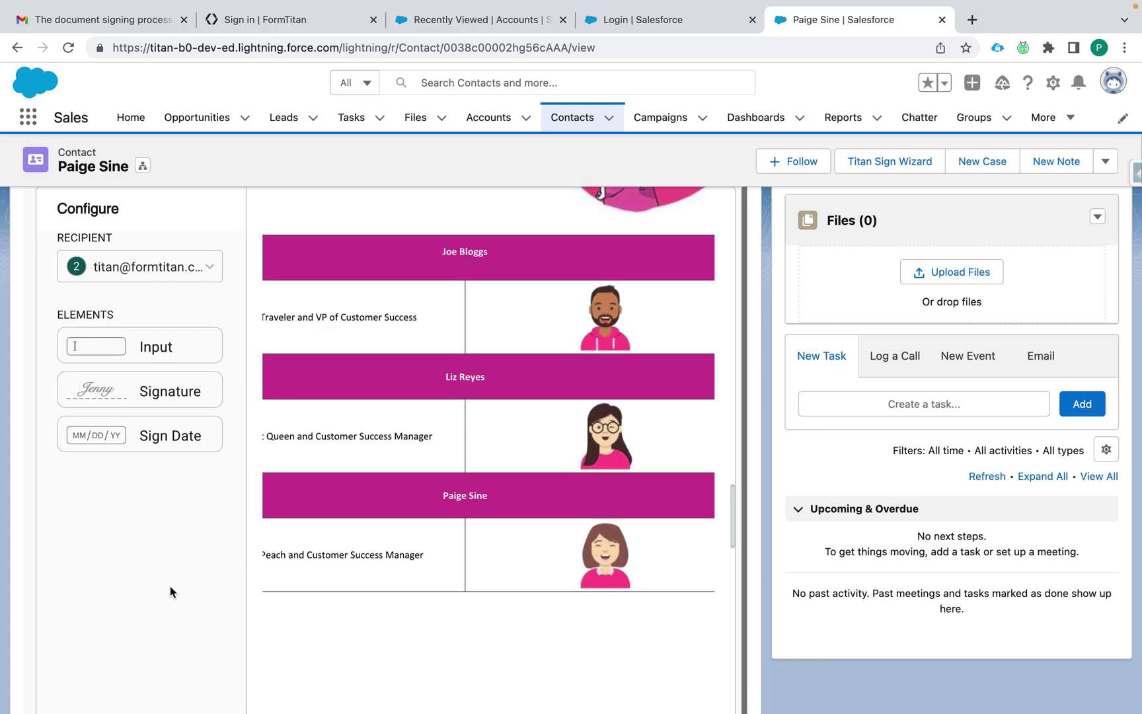
{"action": "left_click", "coordinate": [440, 653]}
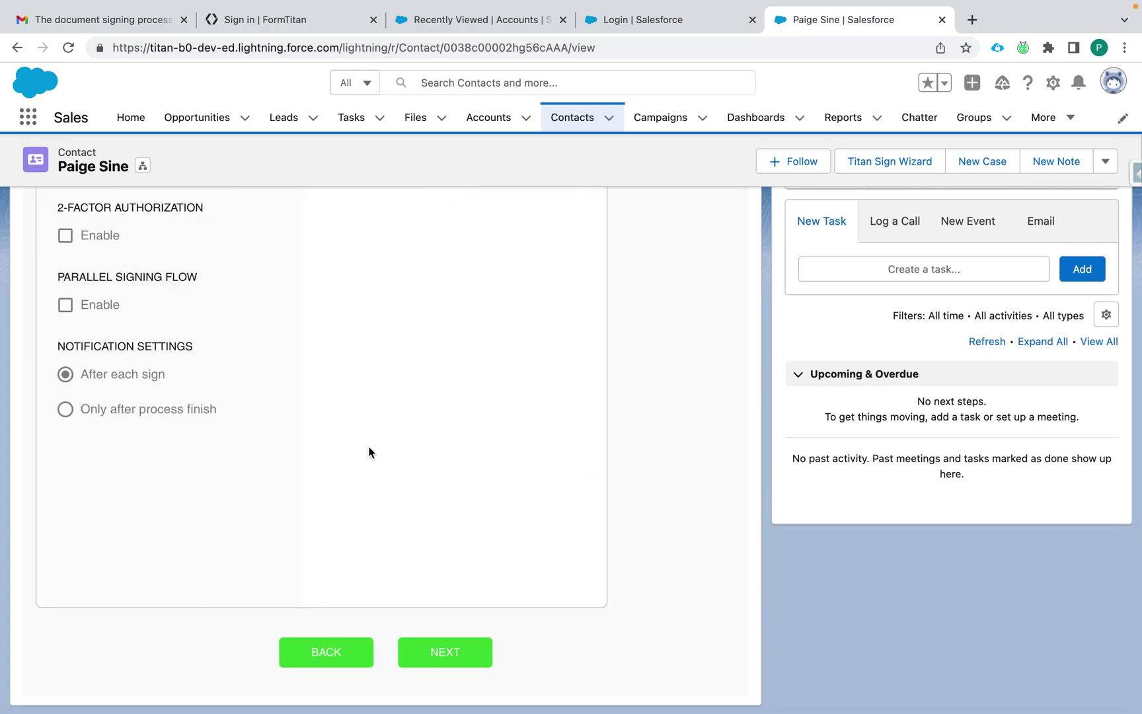
{"action": "scroll", "coordinate": [370, 452], "scroll_direction": "up", "scroll_amount": 4}
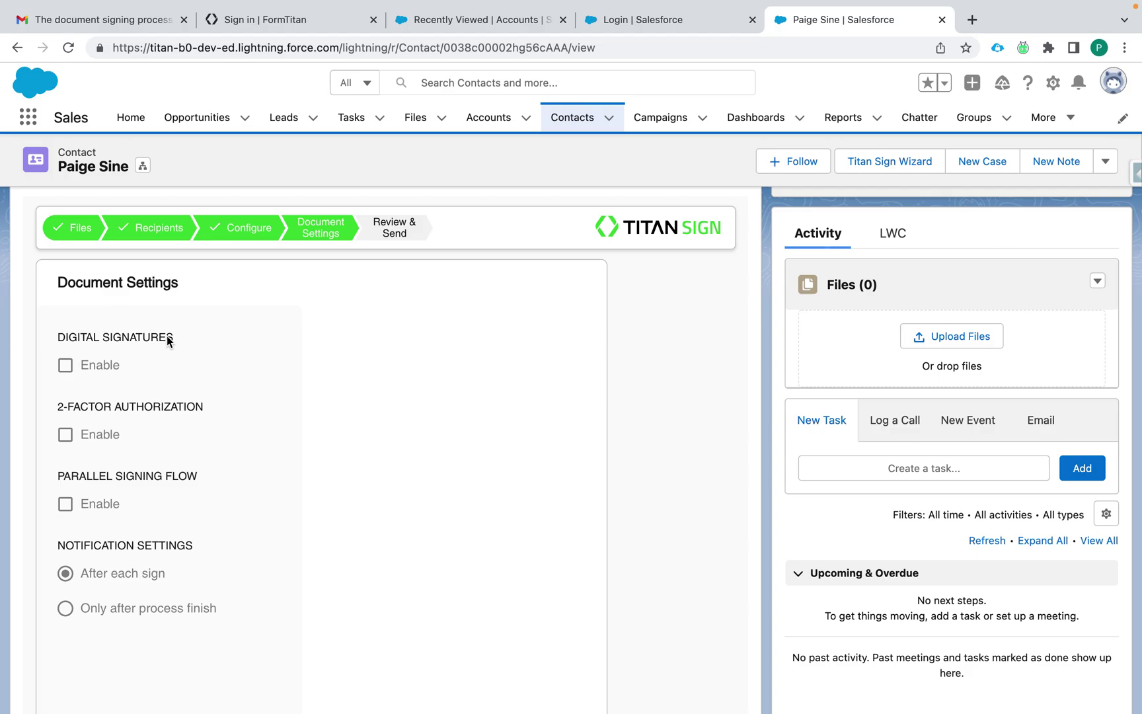
{"action": "scroll", "coordinate": [229, 416], "scroll_direction": "down", "scroll_amount": 3}
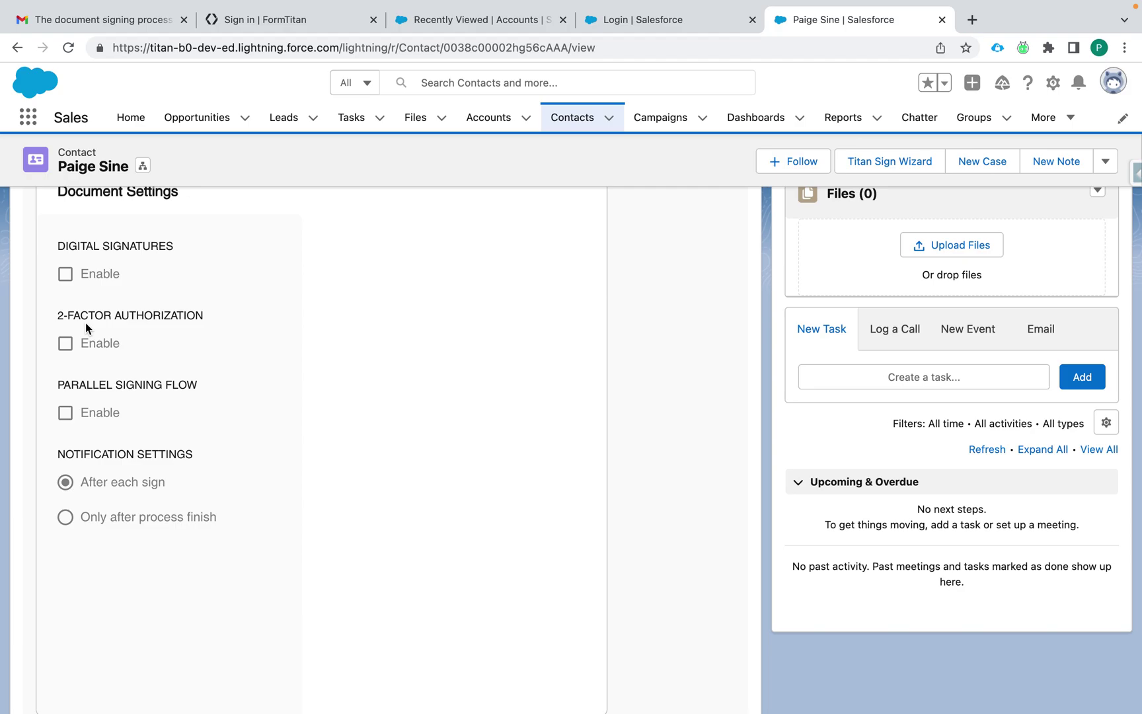
{"action": "scroll", "coordinate": [254, 434], "scroll_direction": "down", "scroll_amount": 1}
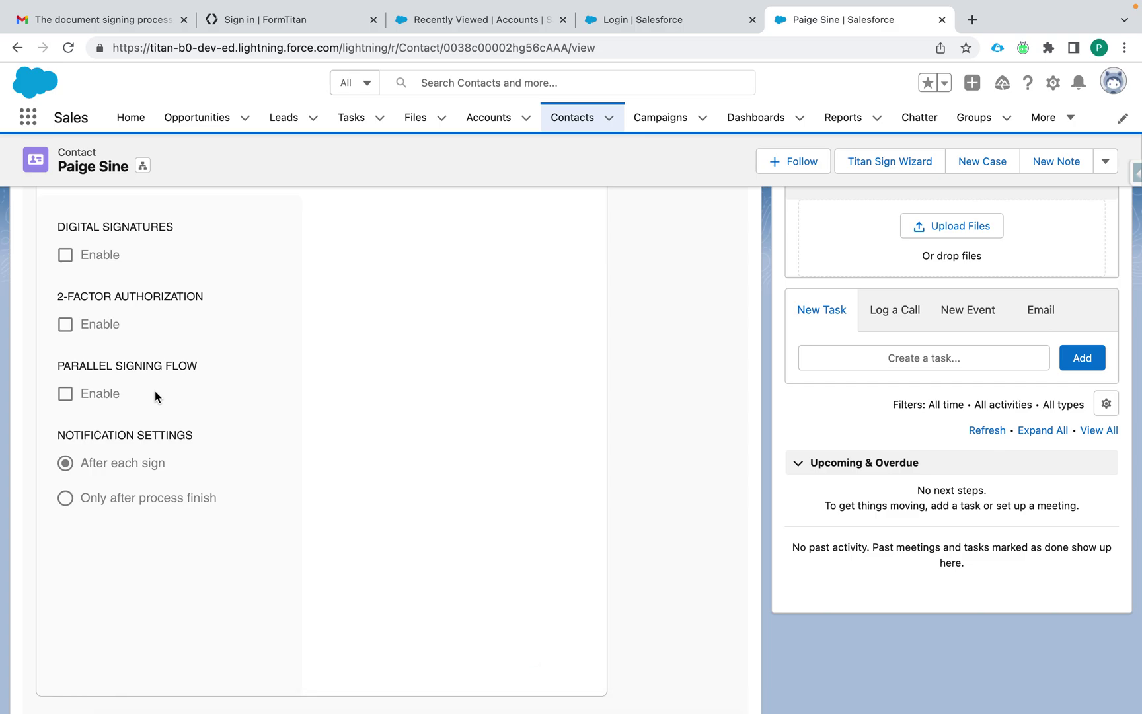
Step: Tick Enable under PARALLEL SIGNING FLOW, then scroll down to the BACK and NEXT buttons
{"action": "left_click", "coordinate": [65, 397]}
{"action": "left_click", "coordinate": [70, 402]}
{"action": "left_click", "coordinate": [67, 393]}
{"action": "scroll", "coordinate": [197, 511], "scroll_direction": "down", "scroll_amount": 1}
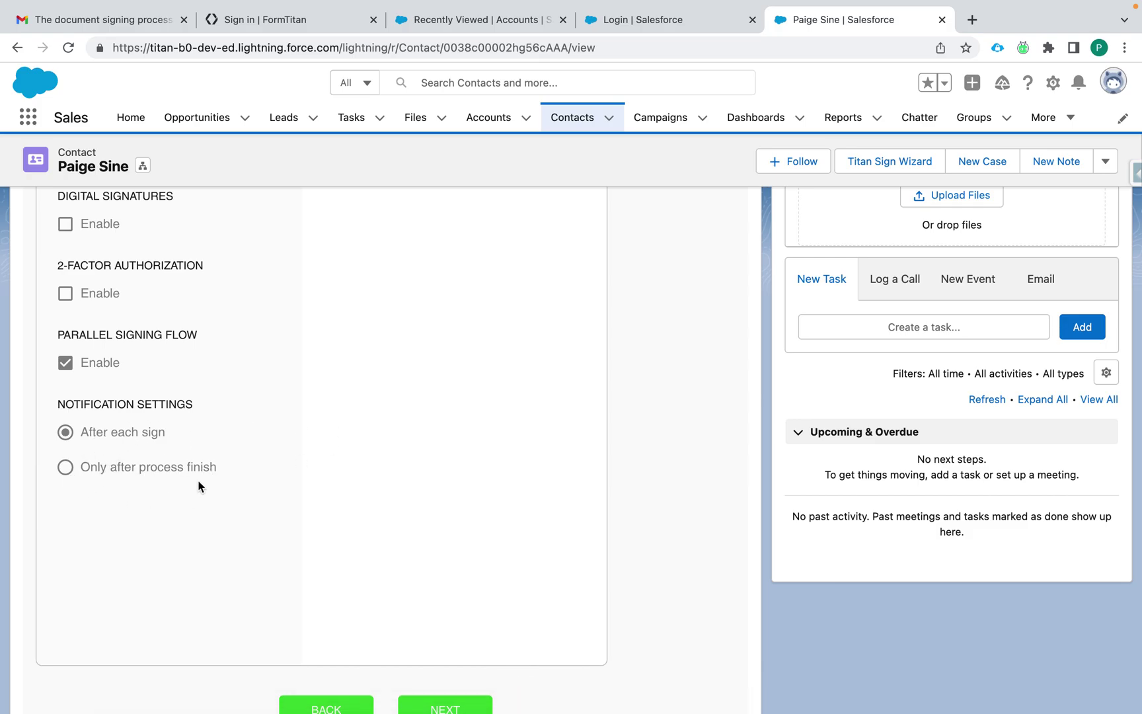
{"action": "scroll", "coordinate": [403, 536], "scroll_direction": "down", "scroll_amount": 1}
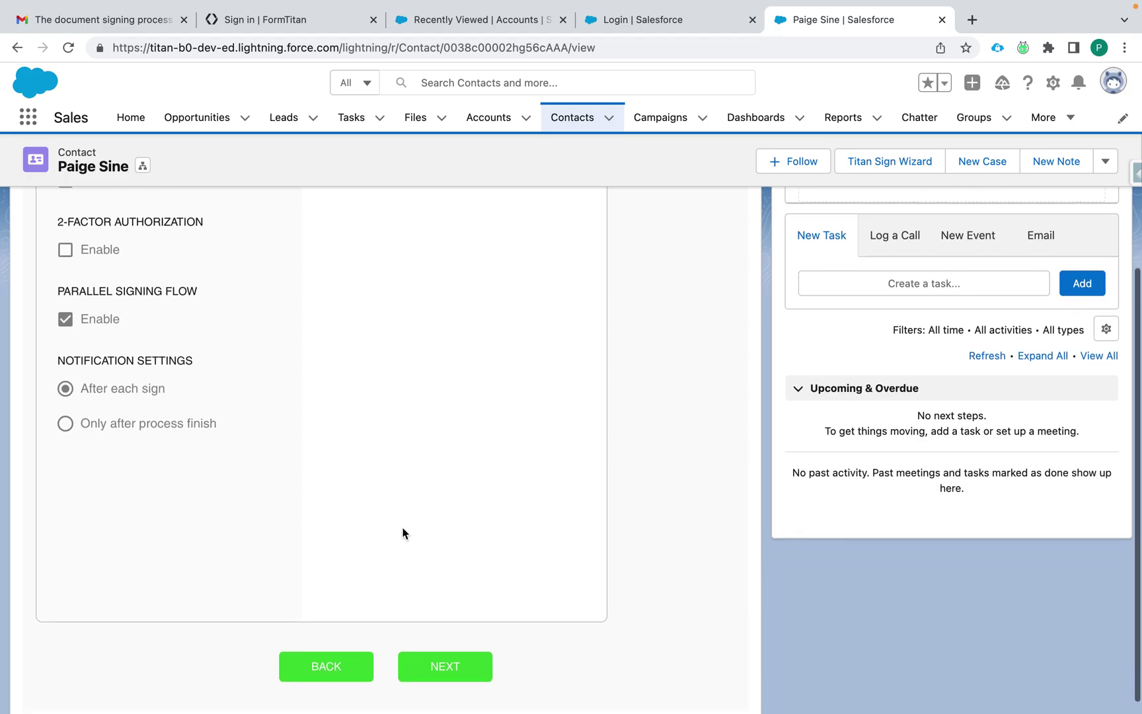
Step: Advance to Review & Send and scroll through its related-record and email subject settings
{"action": "left_click", "coordinate": [455, 672]}
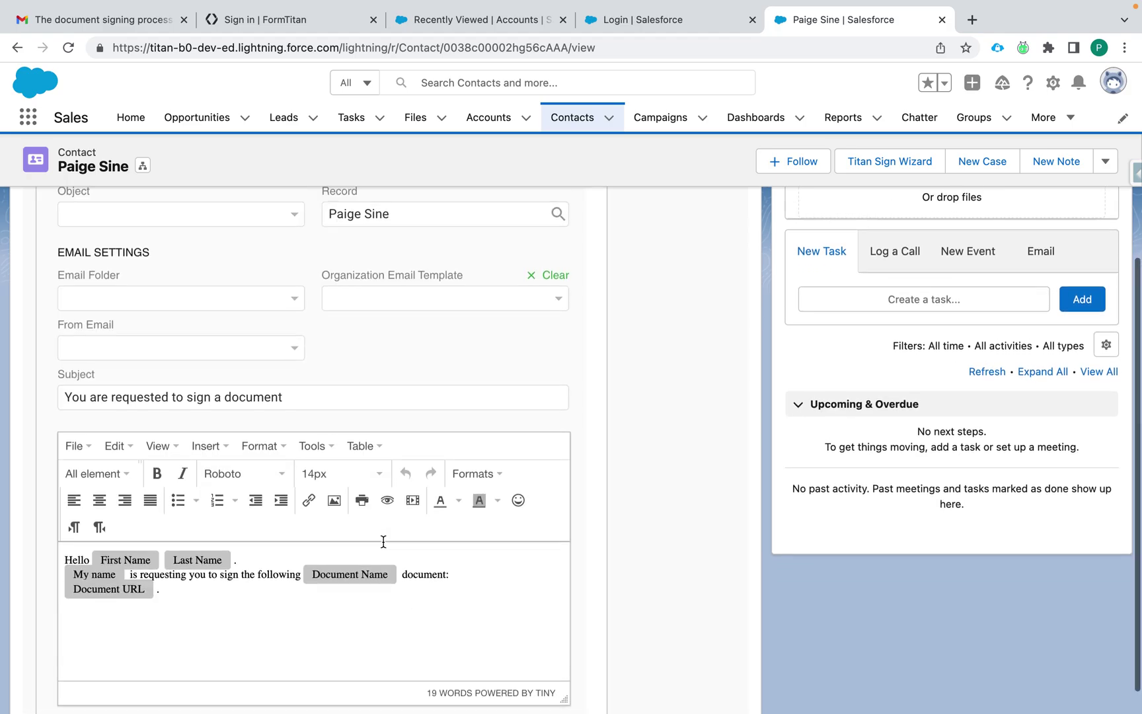
{"action": "scroll", "coordinate": [380, 539], "scroll_direction": "up", "scroll_amount": 3}
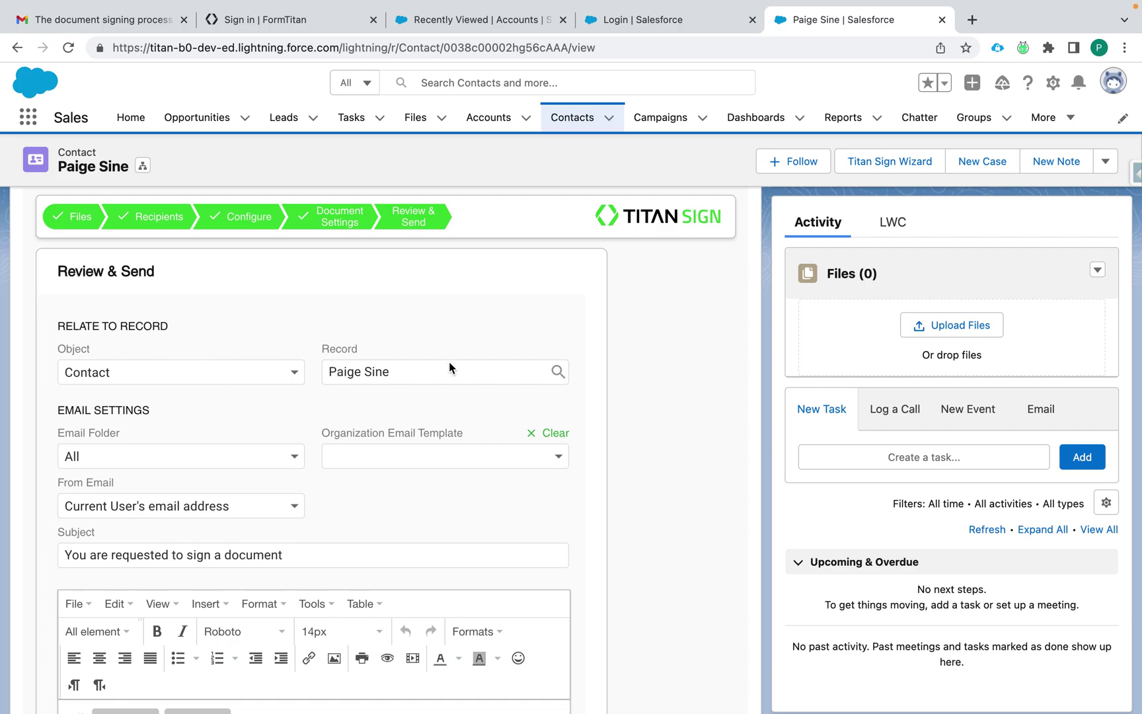
{"action": "scroll", "coordinate": [264, 324], "scroll_direction": "up", "scroll_amount": 4}
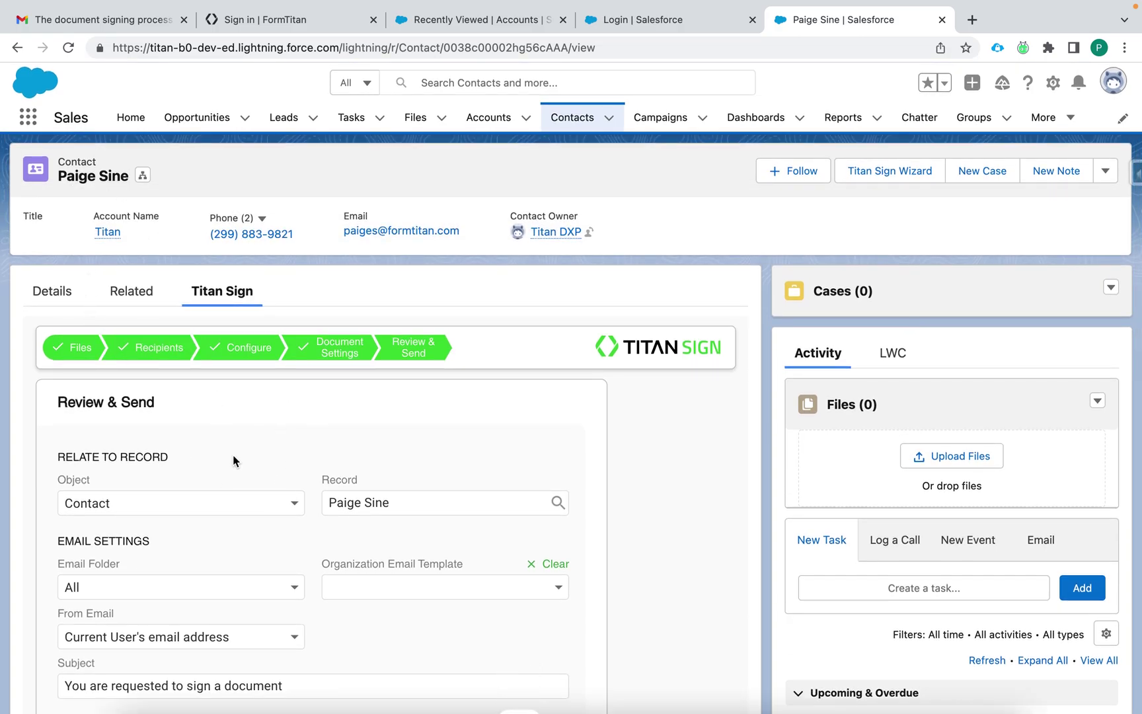
{"action": "scroll", "coordinate": [232, 460], "scroll_direction": "down", "scroll_amount": 1}
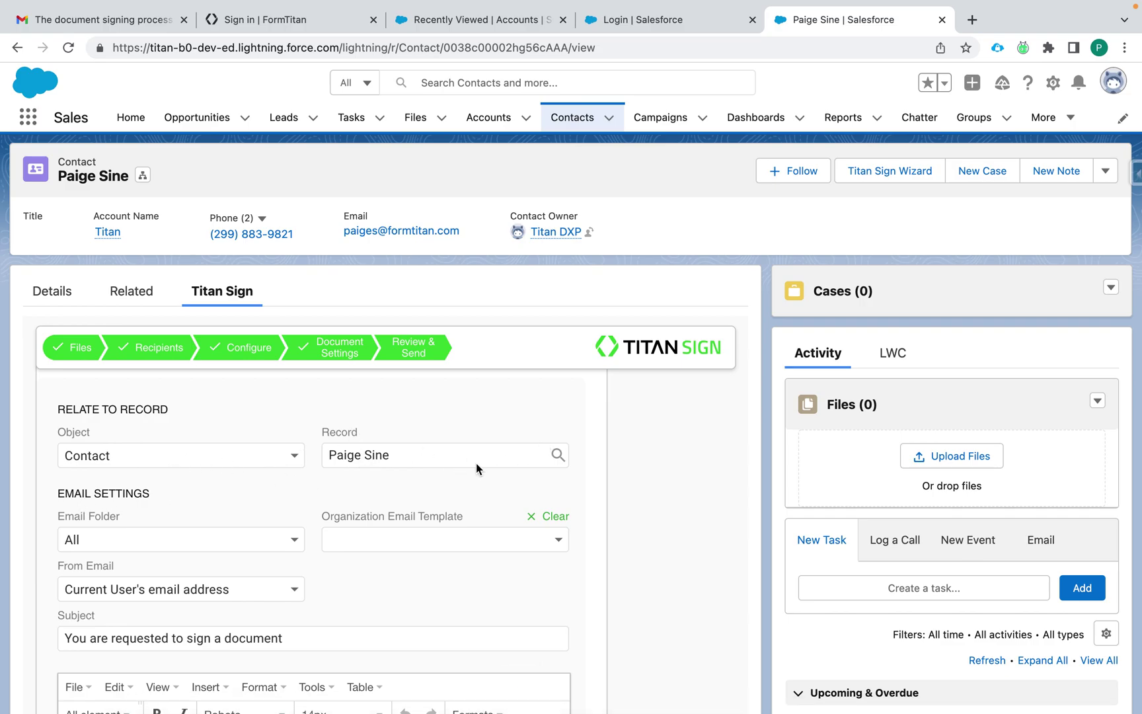
{"action": "scroll", "coordinate": [400, 497], "scroll_direction": "down", "scroll_amount": 1}
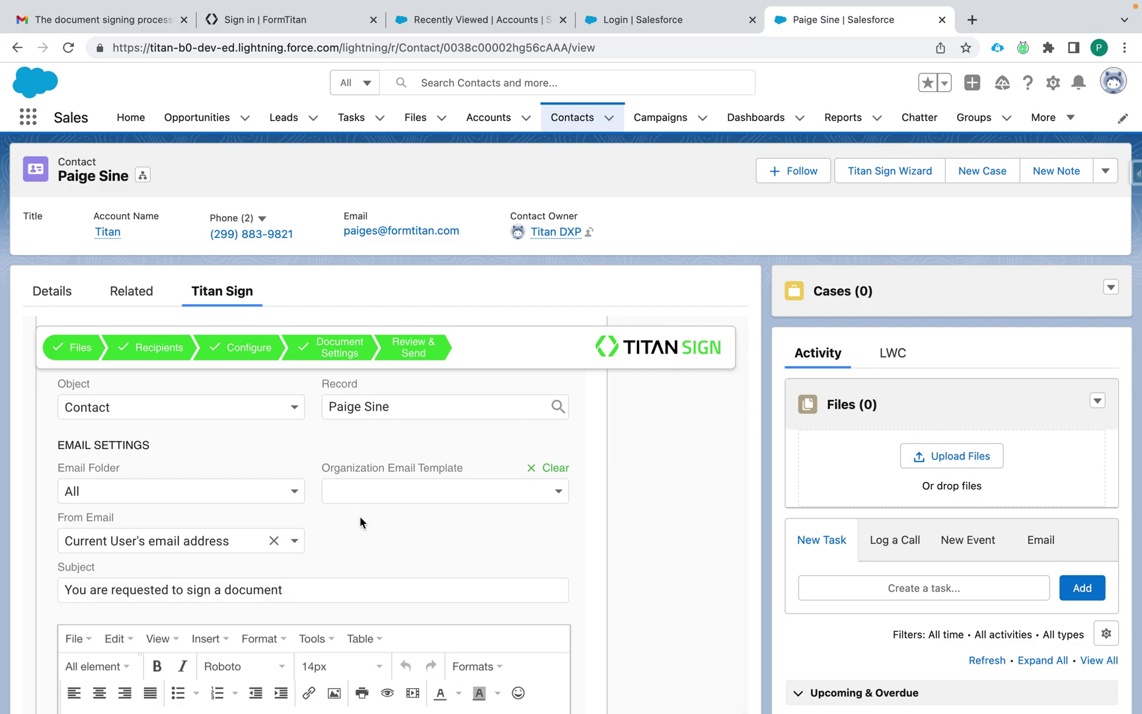
{"action": "scroll", "coordinate": [360, 519], "scroll_direction": "down", "scroll_amount": 2}
Step: Pick the Sales: New Customer Email template, then clear it to restore the default signing-request email
{"action": "left_click", "coordinate": [524, 397]}
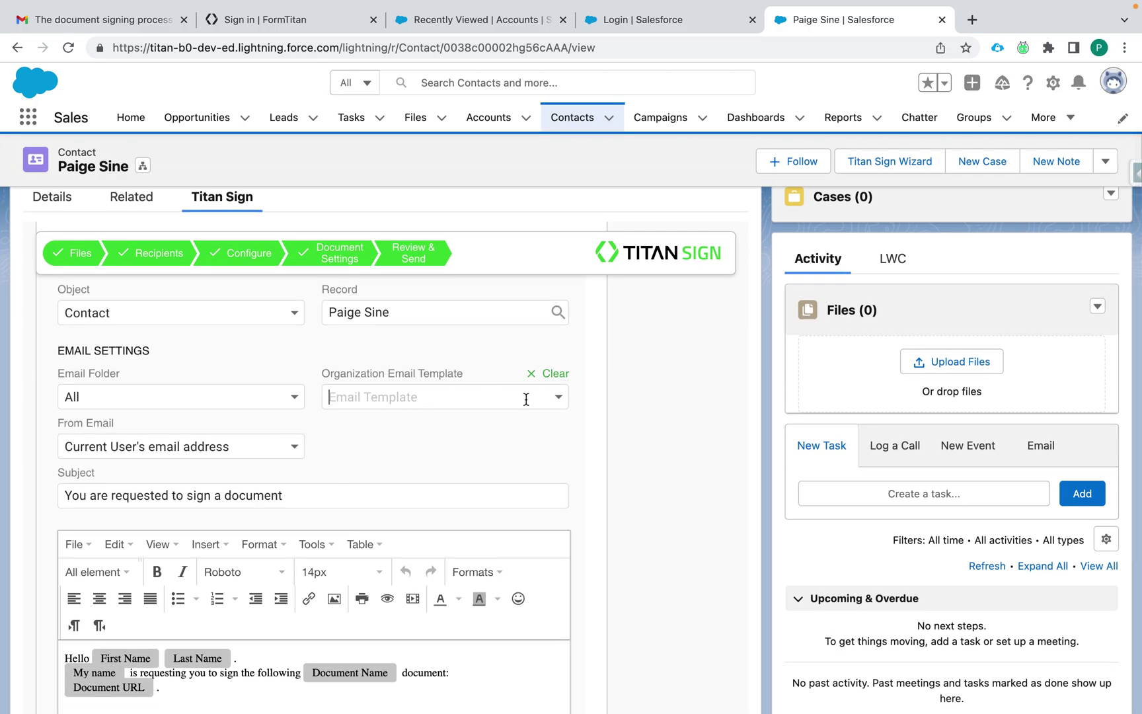
{"action": "left_click", "coordinate": [559, 400]}
{"action": "left_click", "coordinate": [450, 463]}
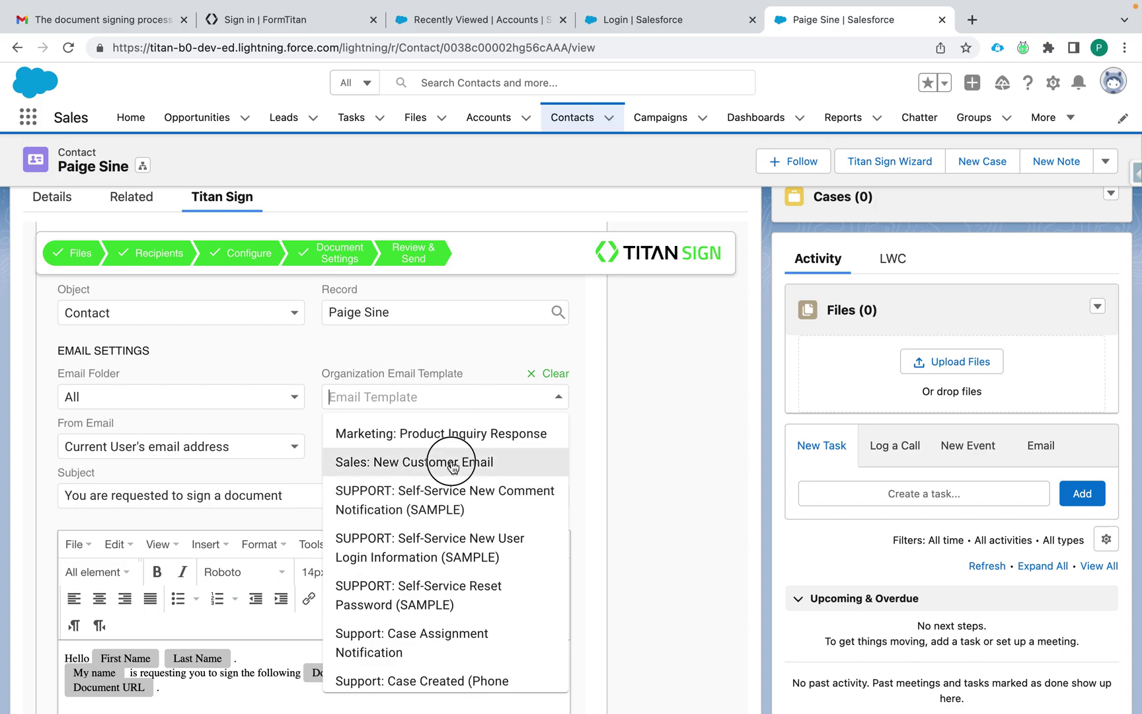
{"action": "scroll", "coordinate": [390, 543], "scroll_direction": "down", "scroll_amount": 3}
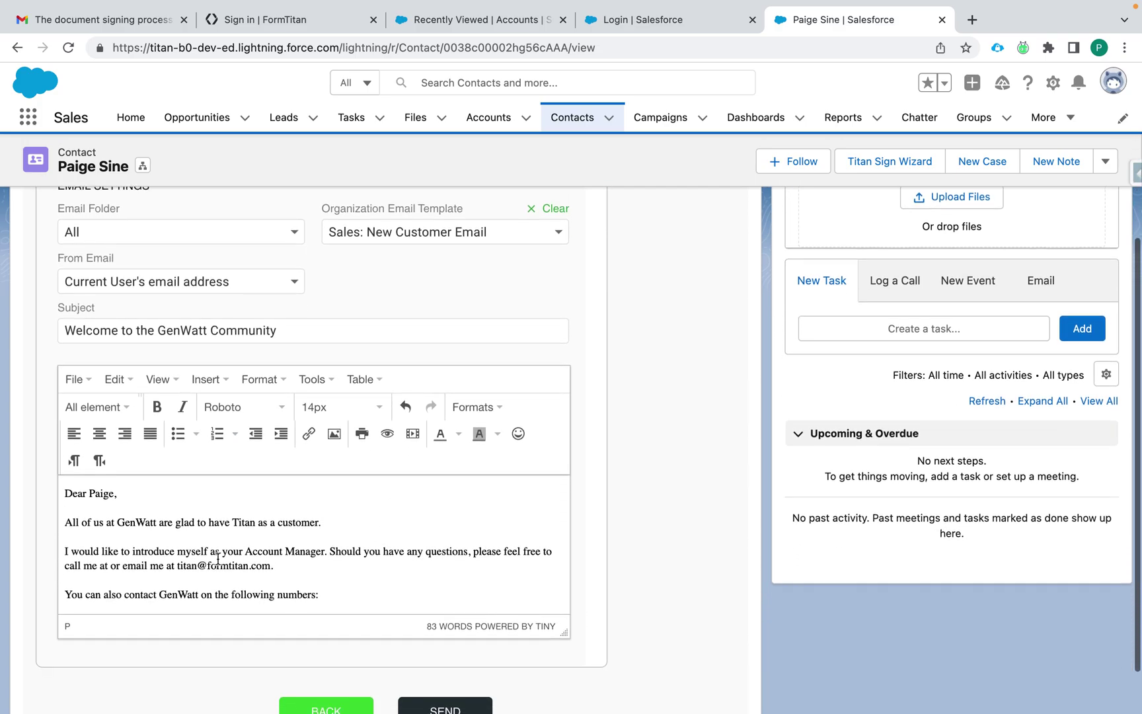
{"action": "scroll", "coordinate": [360, 477], "scroll_direction": "up", "scroll_amount": 3}
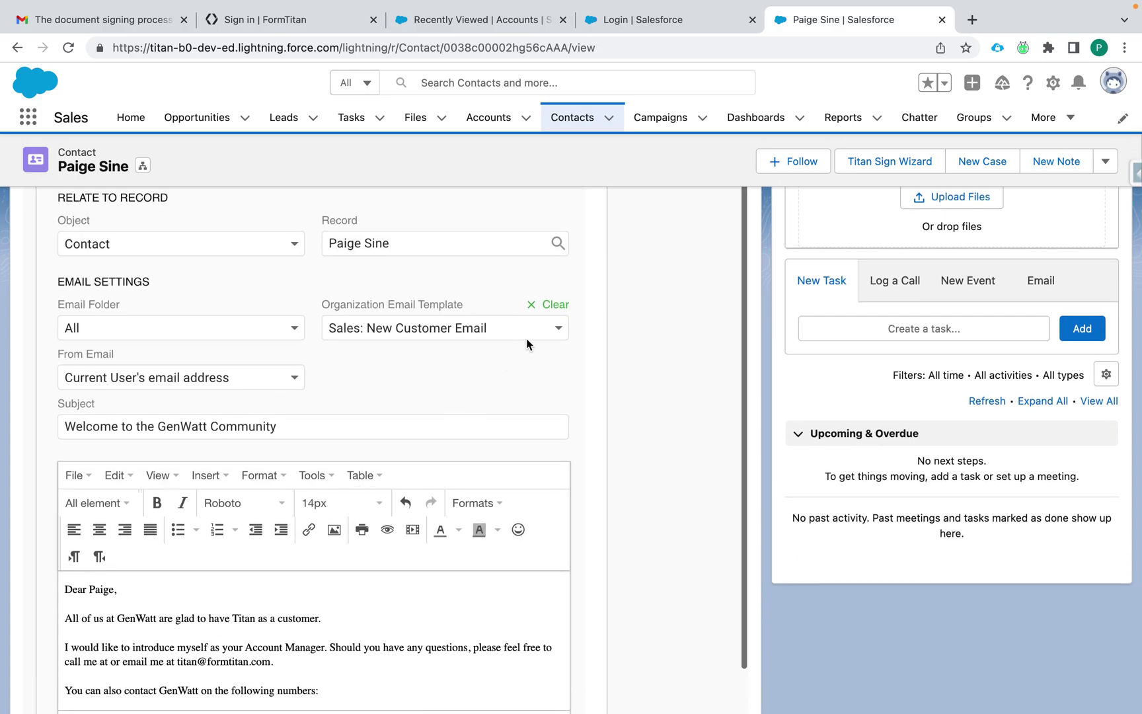
{"action": "left_click", "coordinate": [542, 328]}
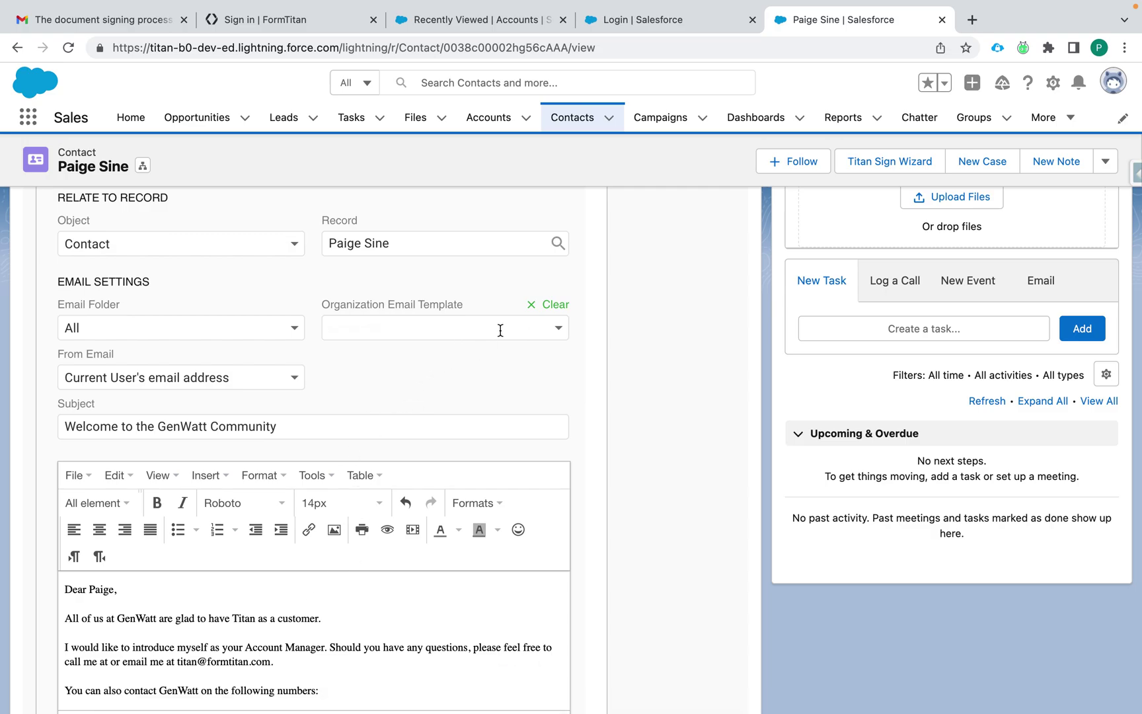
{"action": "left_click", "coordinate": [533, 306]}
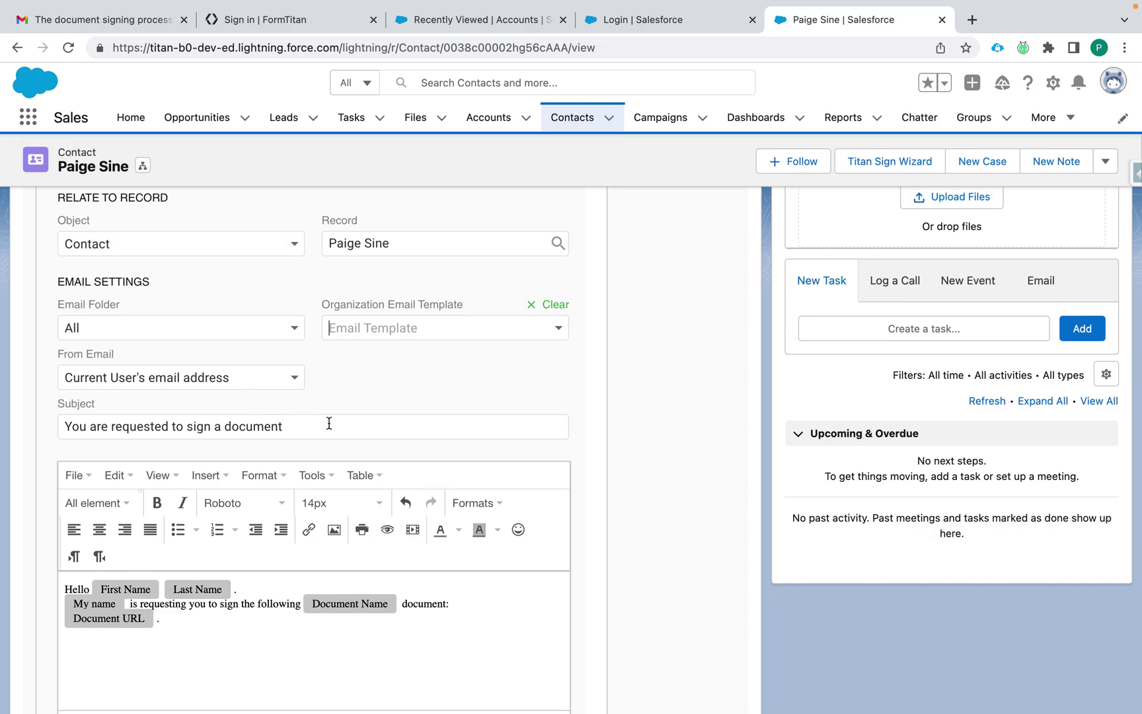
Step: Send the signing package to its recipients
{"action": "scroll", "coordinate": [357, 479], "scroll_direction": "down", "scroll_amount": 1}
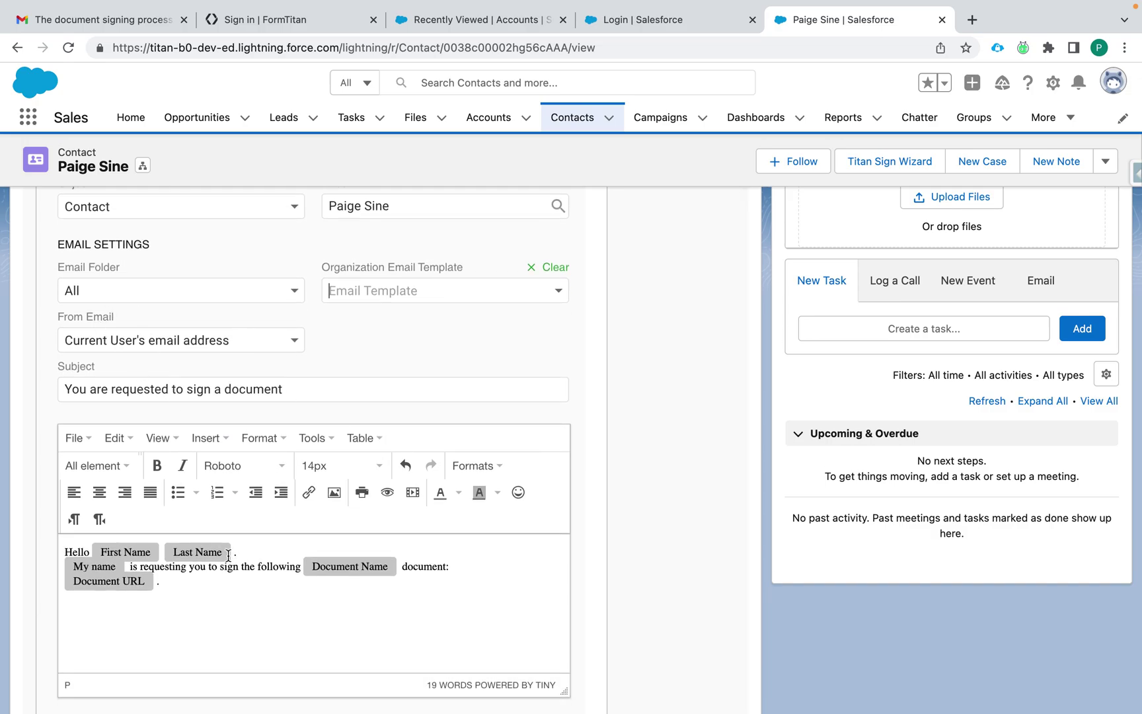
{"action": "scroll", "coordinate": [229, 559], "scroll_direction": "down", "scroll_amount": 1}
{"action": "scroll", "coordinate": [543, 603], "scroll_direction": "down", "scroll_amount": 2}
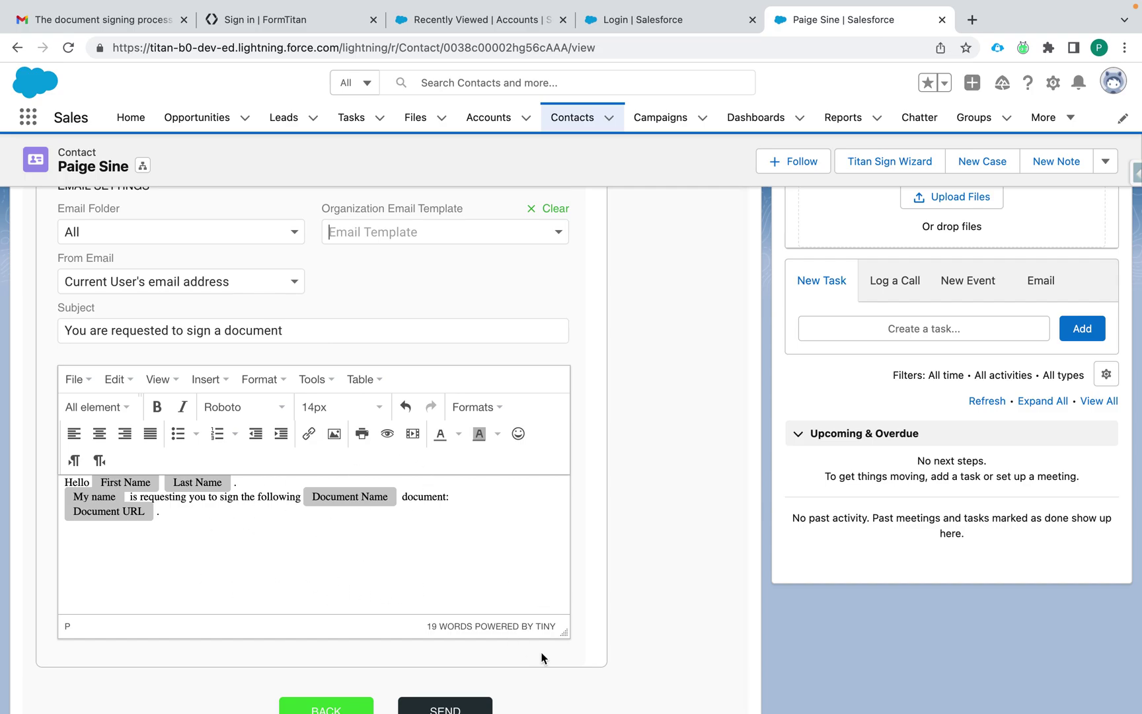
{"action": "scroll", "coordinate": [540, 651], "scroll_direction": "down", "scroll_amount": 2}
{"action": "left_click", "coordinate": [456, 655]}
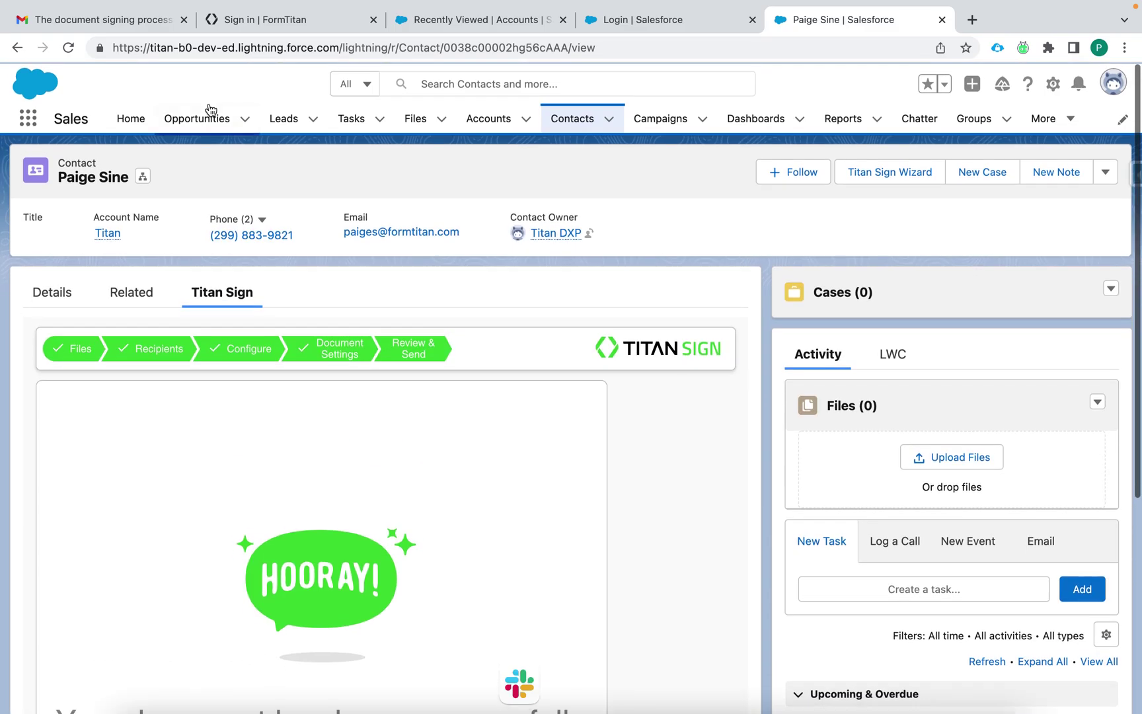
Step: Switch to the Gmail tab and show the Inbox message list
{"action": "left_click", "coordinate": [132, 21]}
{"action": "left_click", "coordinate": [132, 207]}
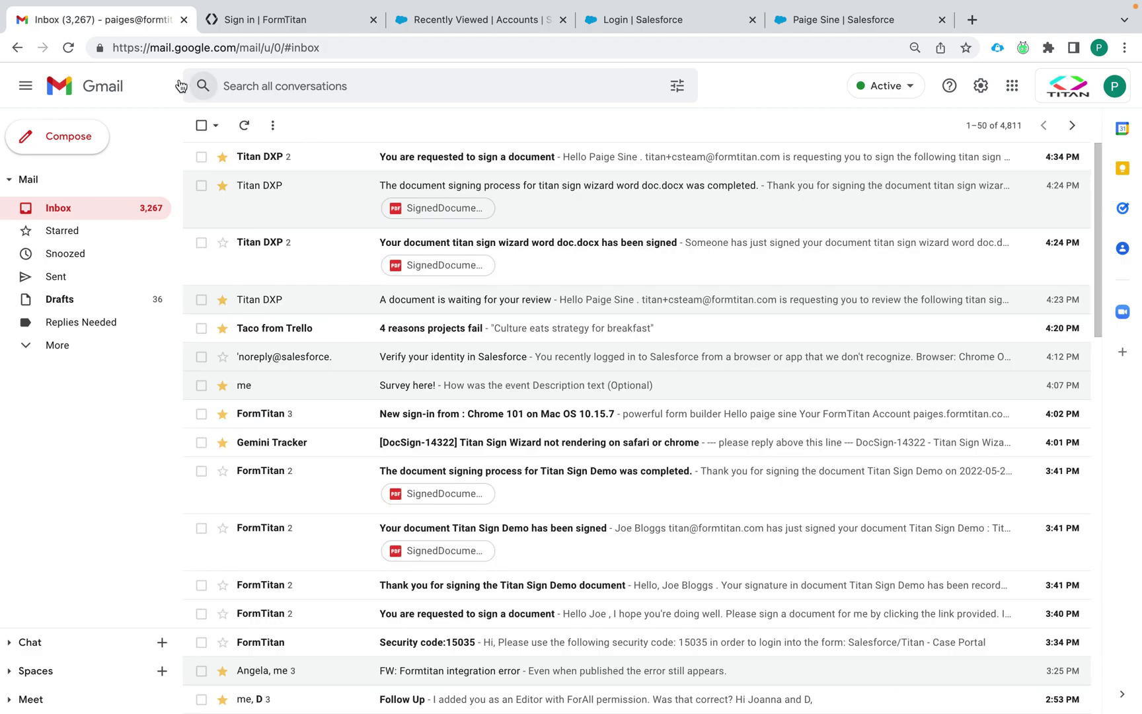
Step: Refresh Gmail, open the 'You are requested to sign a document' thread, and reveal its trimmed content
{"action": "left_click", "coordinate": [69, 47]}
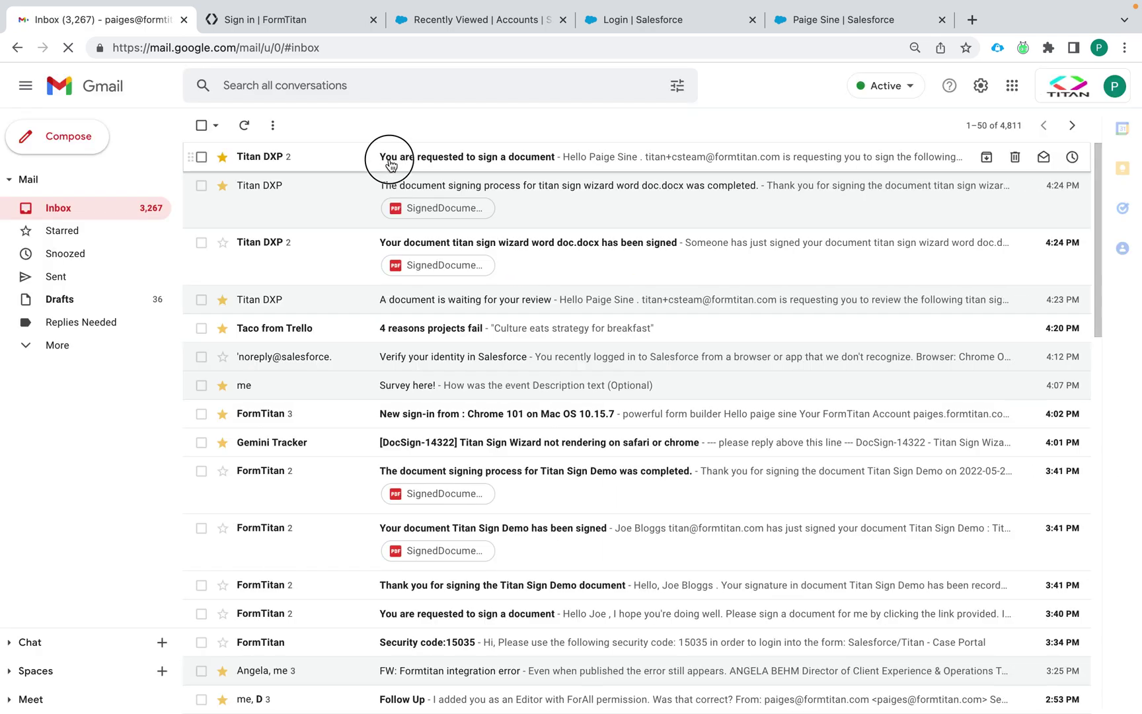
{"action": "left_click", "coordinate": [390, 159]}
{"action": "left_click", "coordinate": [384, 226]}
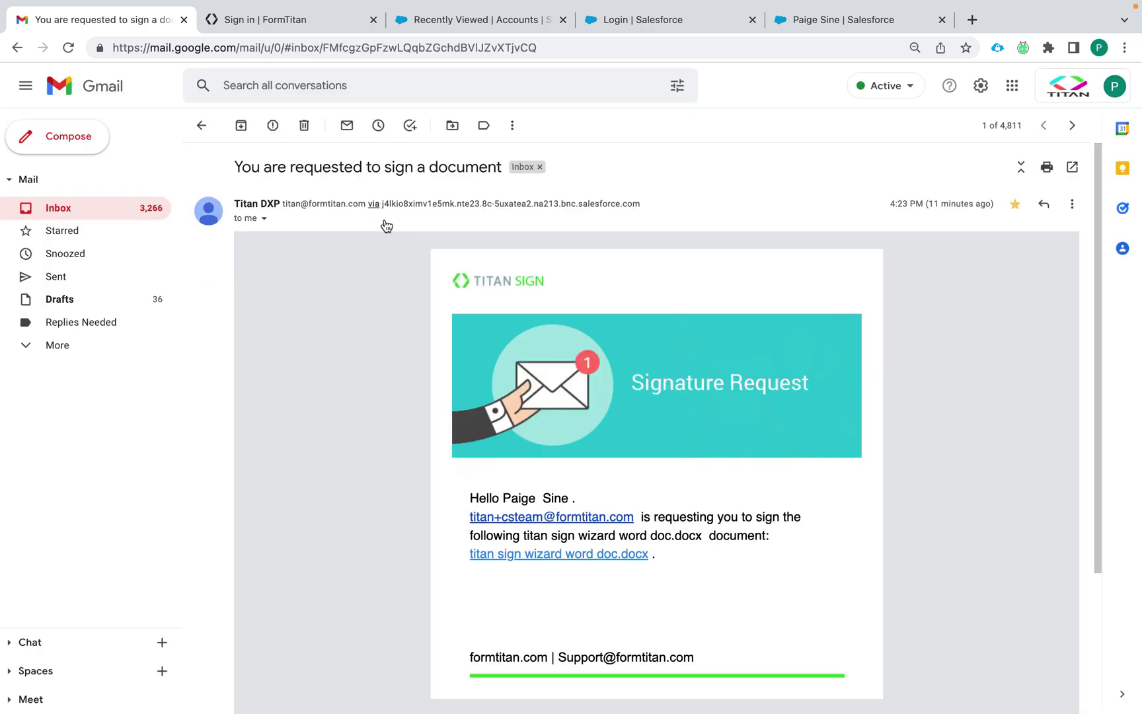
{"action": "scroll", "coordinate": [412, 398], "scroll_direction": "down", "scroll_amount": 3}
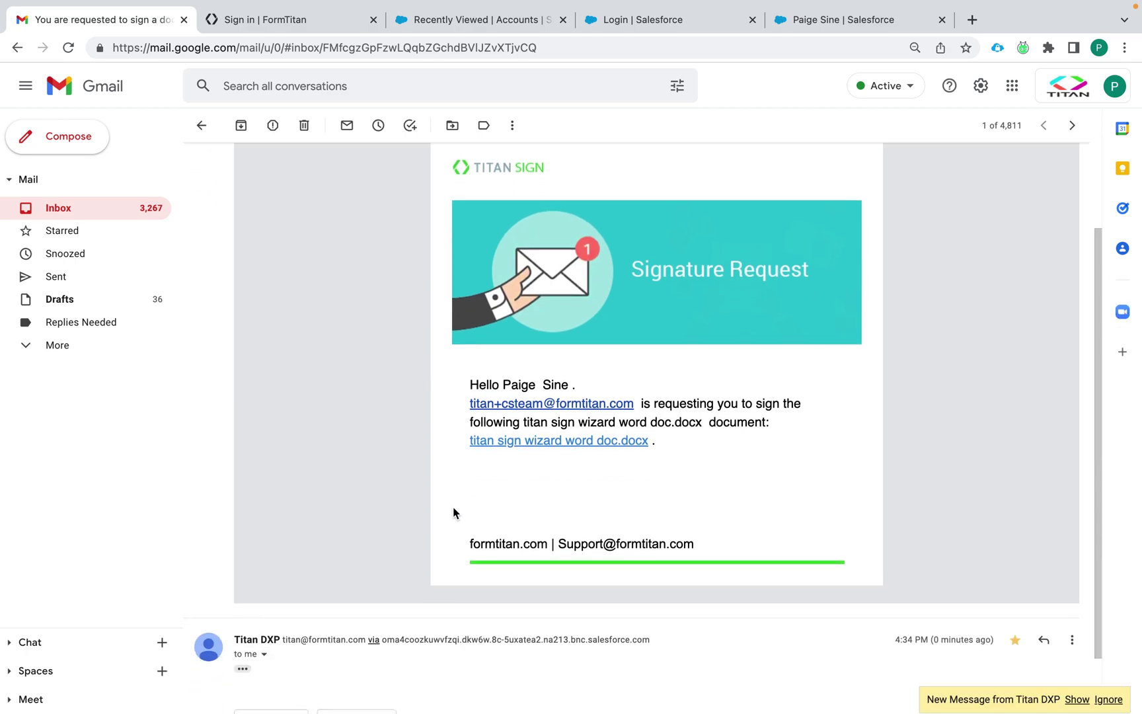
{"action": "scroll", "coordinate": [453, 506], "scroll_direction": "down", "scroll_amount": 1}
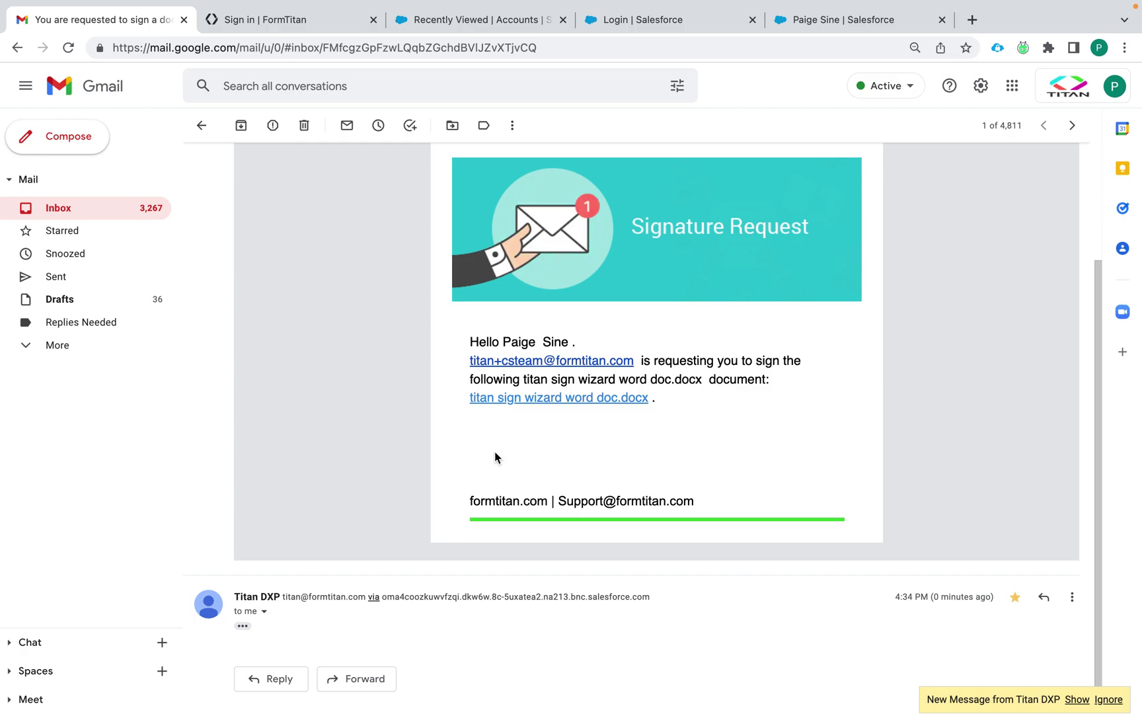
{"action": "scroll", "coordinate": [495, 452], "scroll_direction": "up", "scroll_amount": 3}
{"action": "scroll", "coordinate": [496, 455], "scroll_direction": "down", "scroll_amount": 1}
{"action": "scroll", "coordinate": [495, 457], "scroll_direction": "down", "scroll_amount": 2}
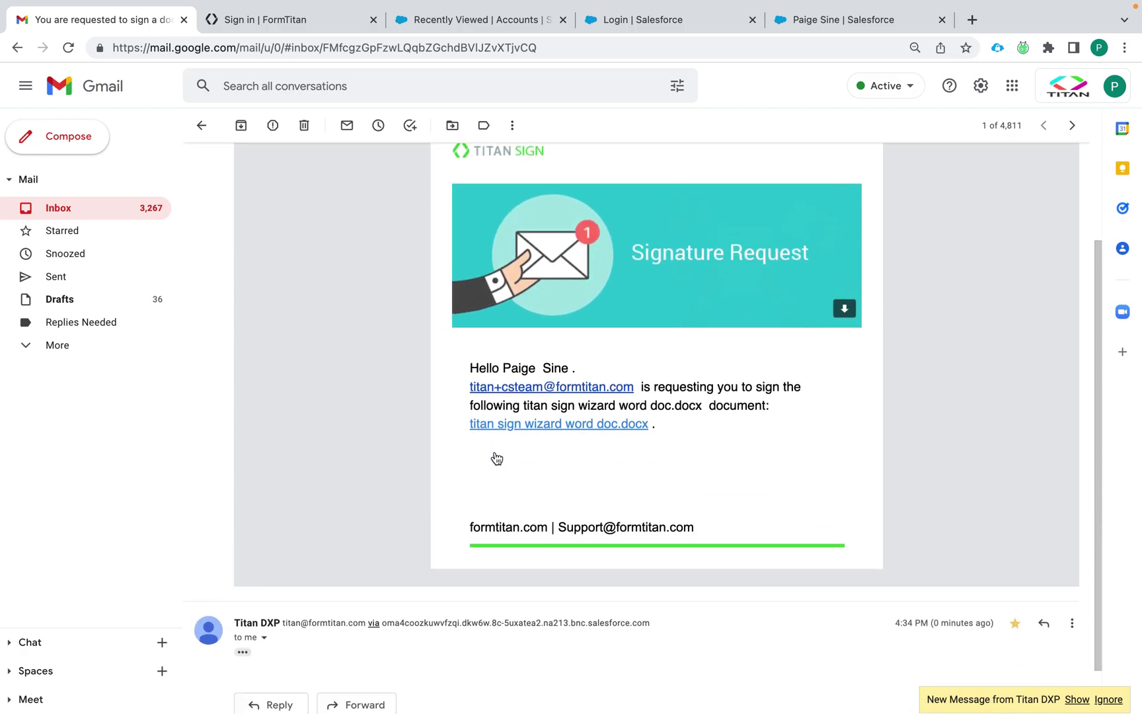
{"action": "left_click", "coordinate": [241, 596]}
{"action": "scroll", "coordinate": [390, 568], "scroll_direction": "down", "scroll_amount": 6}
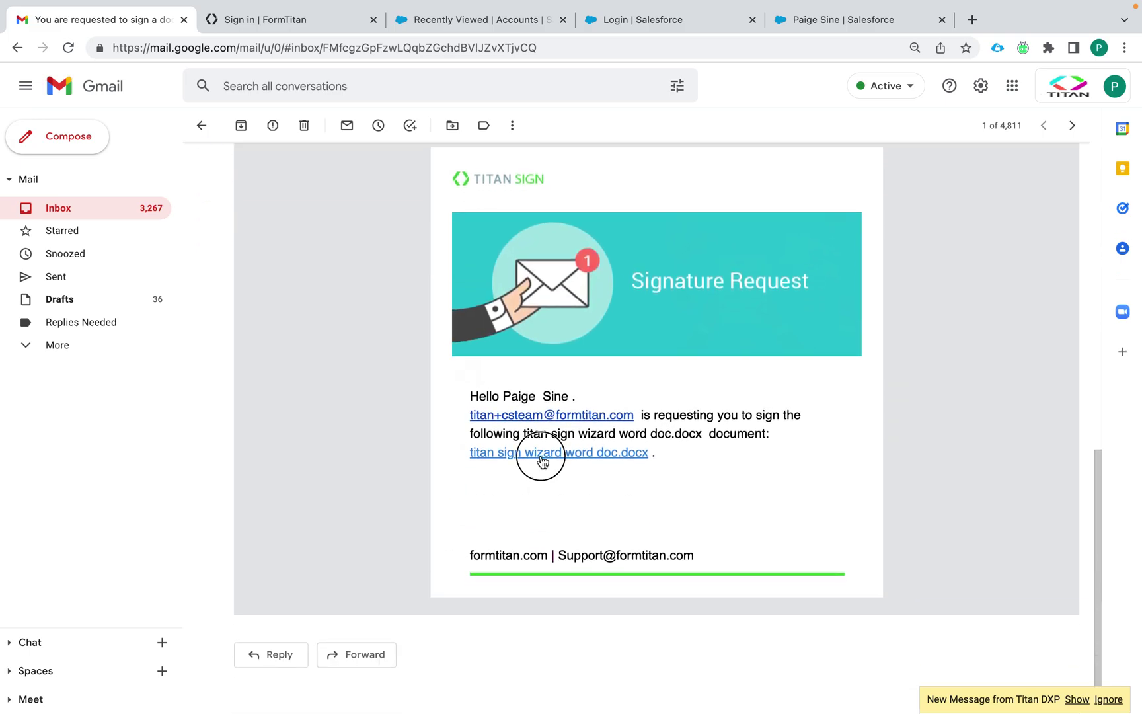
Step: Sign the letter with the first saved signature, finish signing, and close the Titan Sign tab
{"action": "left_click", "coordinate": [543, 453]}
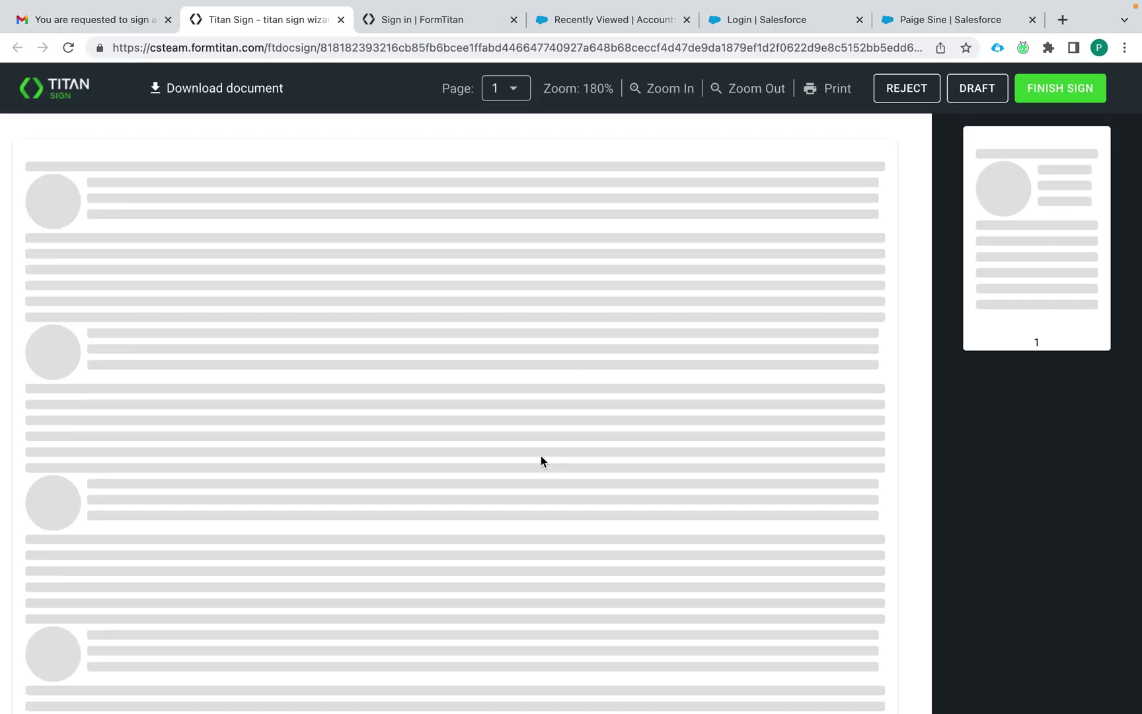
{"action": "scroll", "coordinate": [428, 357], "scroll_direction": "up", "scroll_amount": 5}
{"action": "scroll", "coordinate": [428, 352], "scroll_direction": "up", "scroll_amount": 3}
{"action": "scroll", "coordinate": [427, 353], "scroll_direction": "down", "scroll_amount": 9}
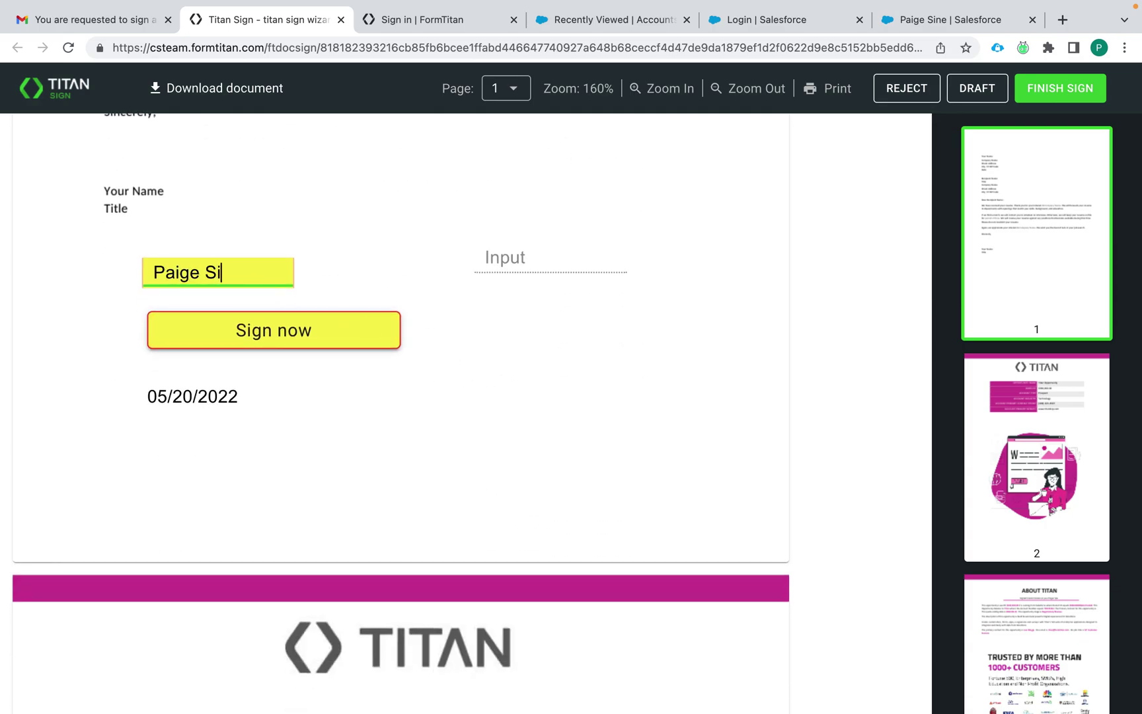
{"action": "left_click", "coordinate": [240, 338]}
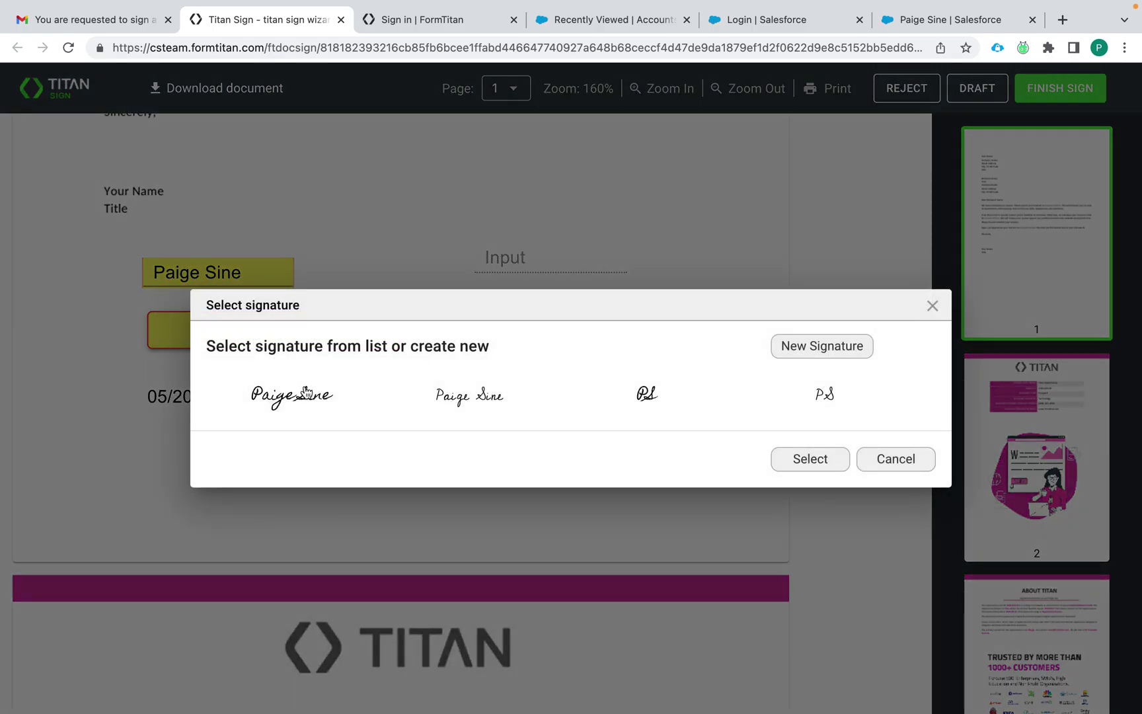
{"action": "left_click", "coordinate": [308, 392]}
{"action": "left_click", "coordinate": [801, 459]}
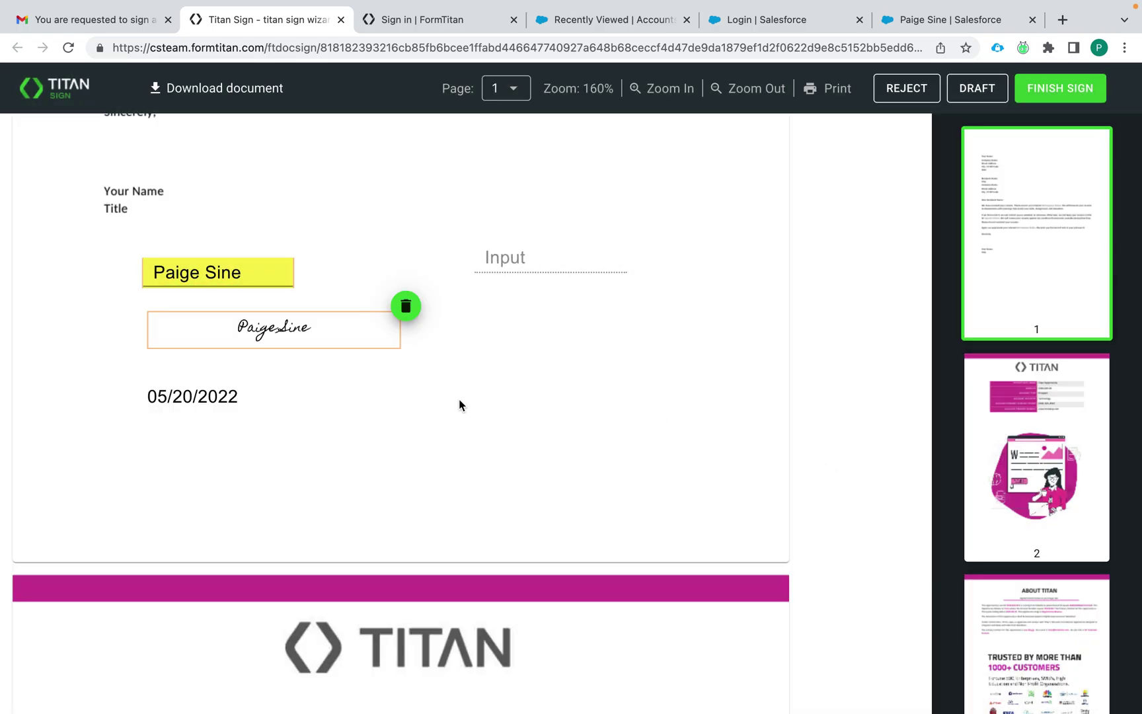
{"action": "left_click", "coordinate": [1035, 98]}
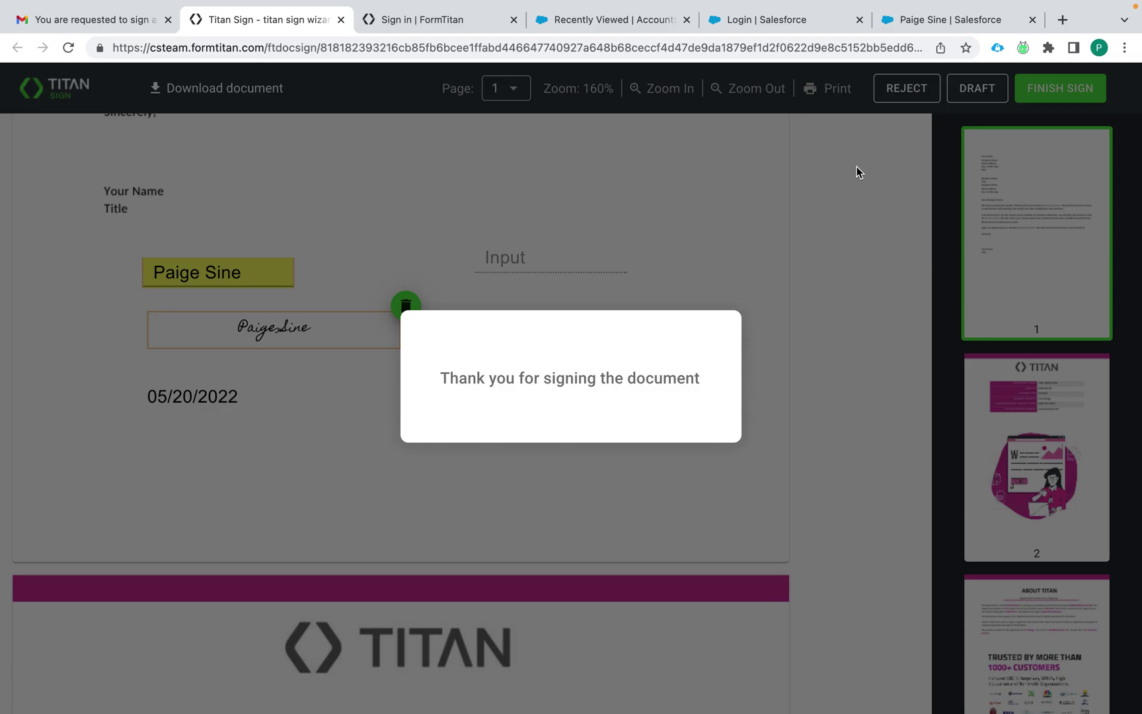
{"action": "left_click", "coordinate": [341, 20]}
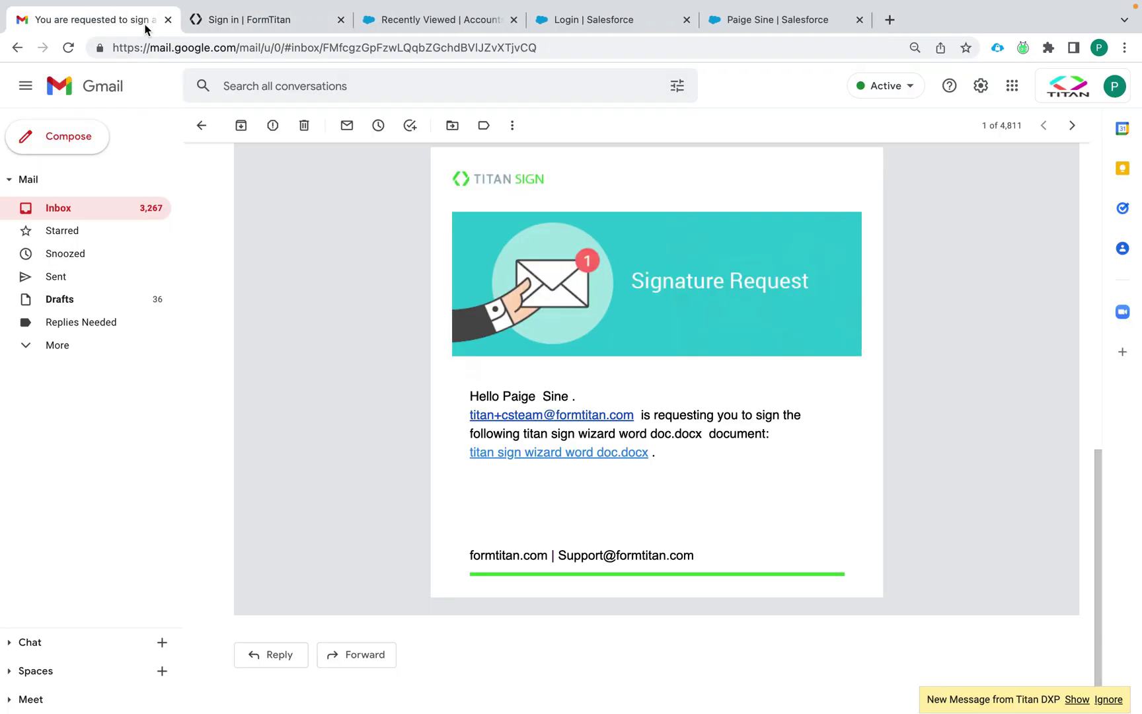
Step: Reopen the signature-request conversation and follow the document link in the second request email
{"action": "left_click", "coordinate": [132, 218]}
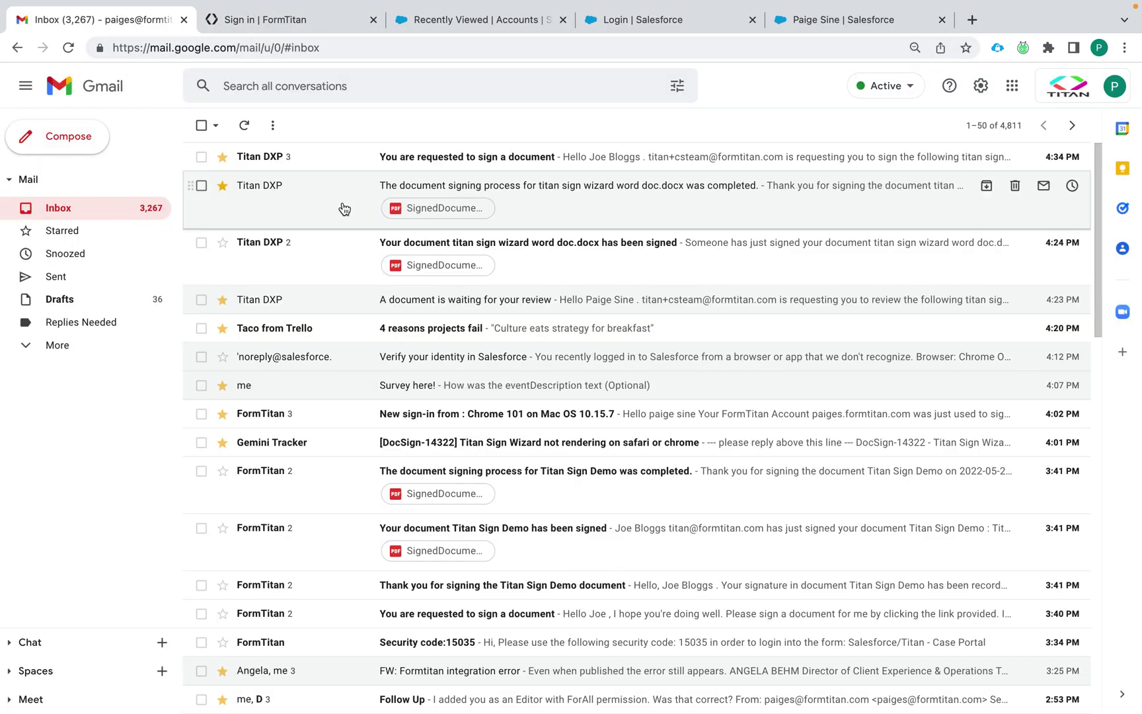
{"action": "left_click", "coordinate": [400, 155]}
{"action": "scroll", "coordinate": [462, 387], "scroll_direction": "down", "scroll_amount": 2}
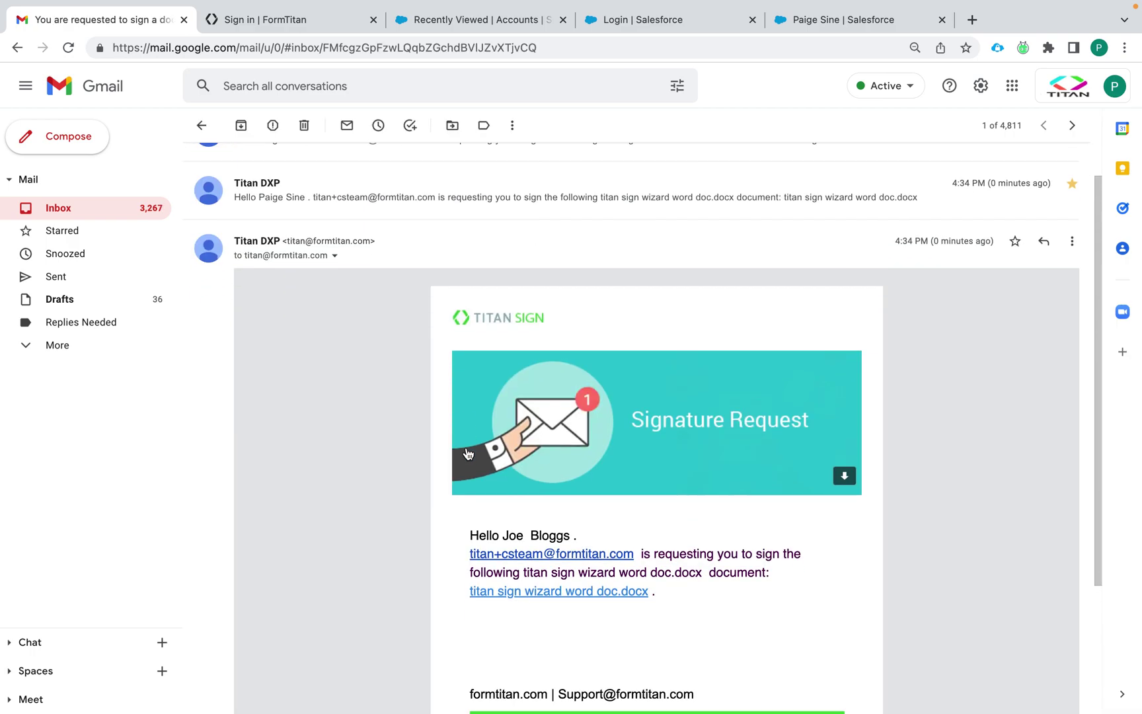
{"action": "scroll", "coordinate": [652, 490], "scroll_direction": "down", "scroll_amount": 1}
{"action": "left_click", "coordinate": [610, 498]}
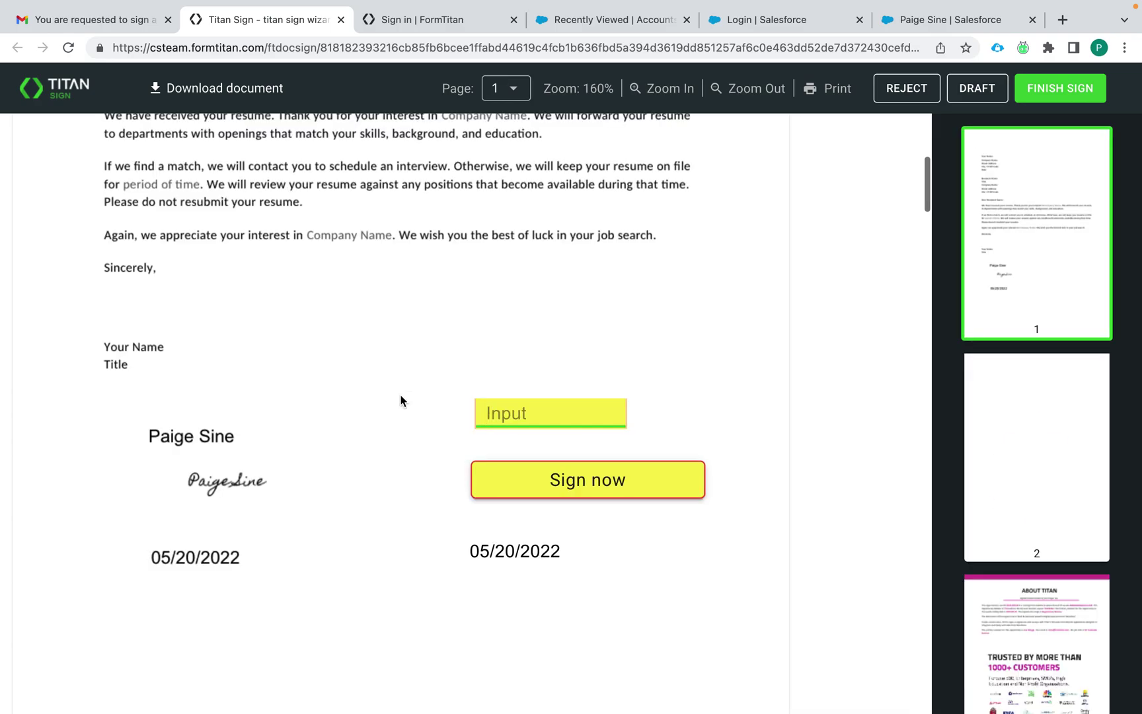
Step: Enter the second signer's name, place the saved signature, finish signing, and return to Salesforce
{"action": "left_click", "coordinate": [490, 415]}
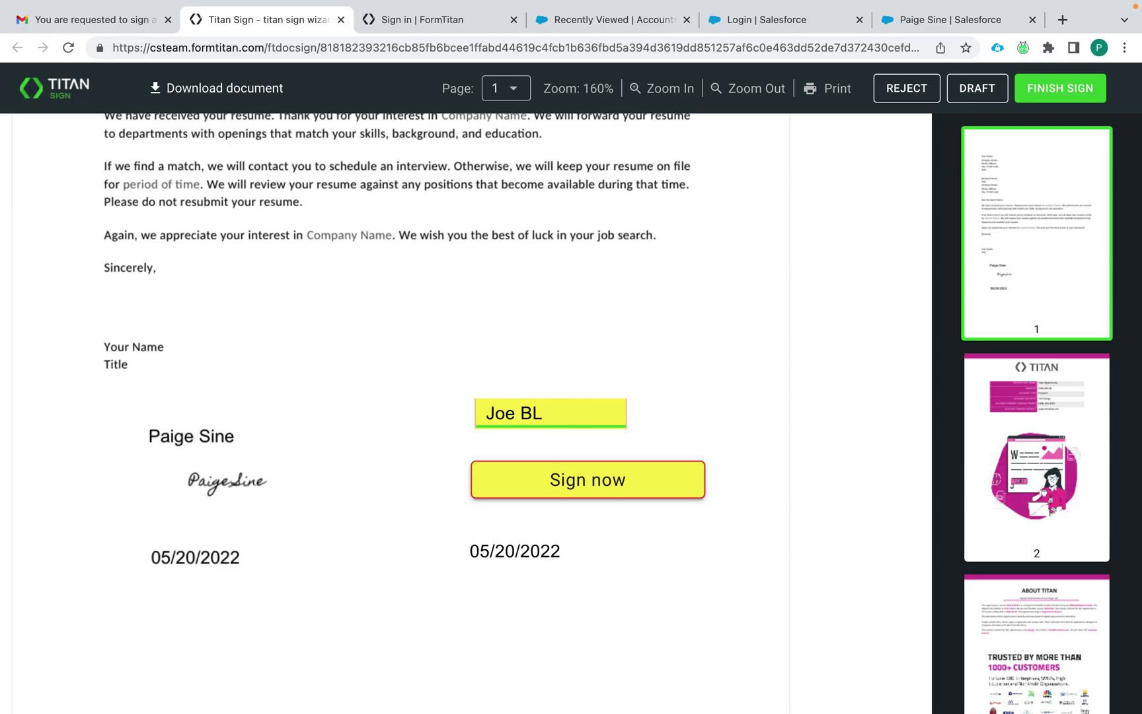
{"action": "left_click", "coordinate": [595, 480]}
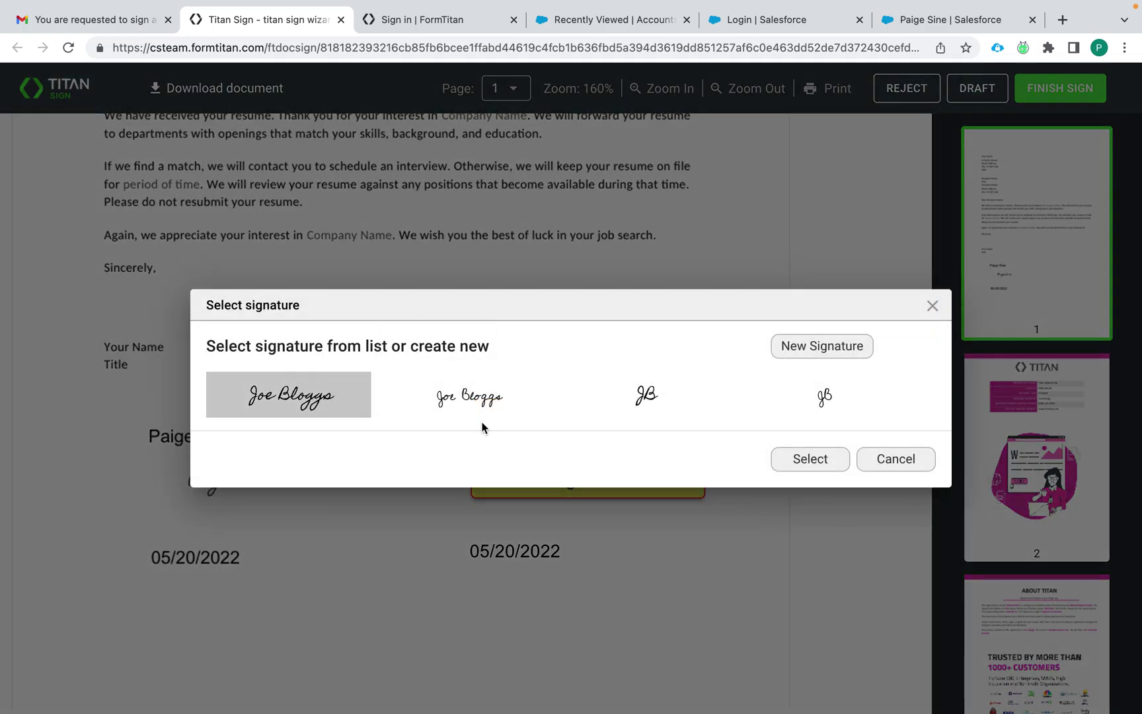
{"action": "left_click", "coordinate": [812, 459]}
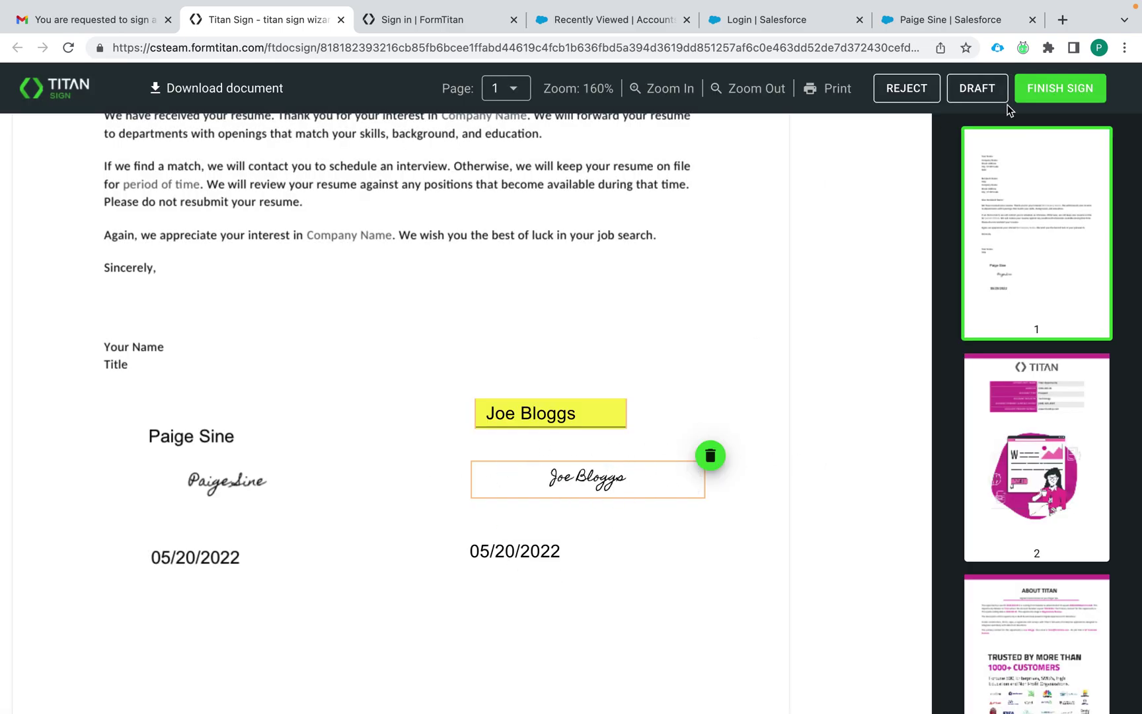
{"action": "left_click", "coordinate": [1074, 90]}
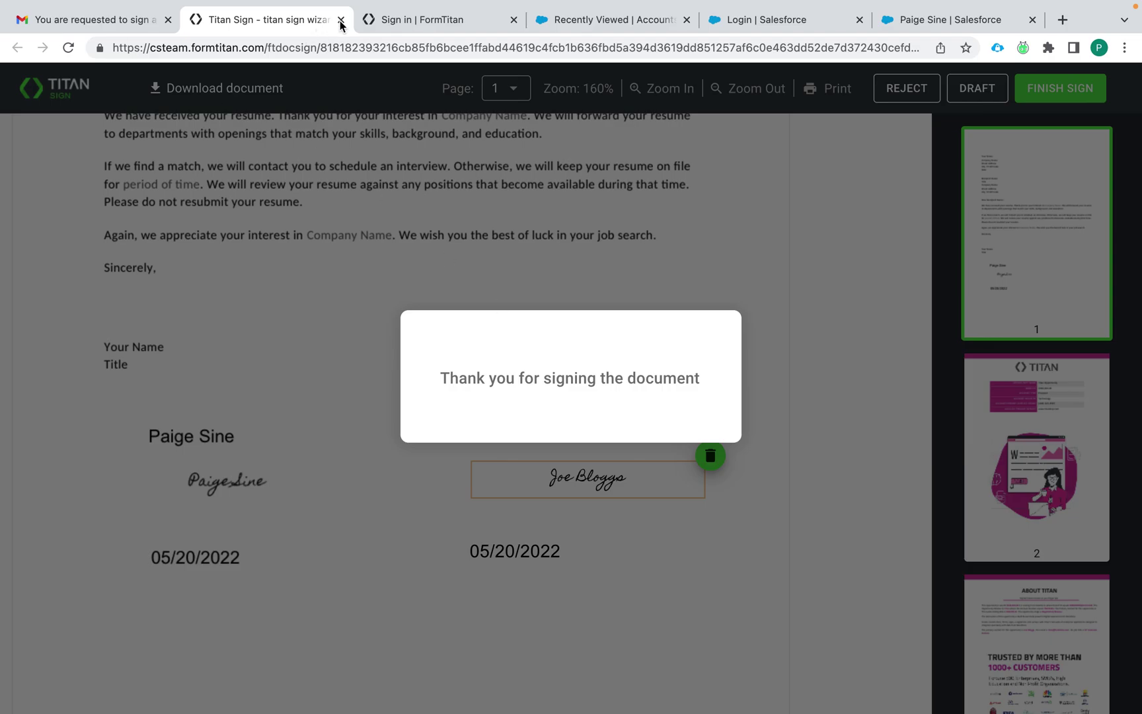
{"action": "left_click", "coordinate": [340, 20]}
{"action": "left_click", "coordinate": [453, 20]}
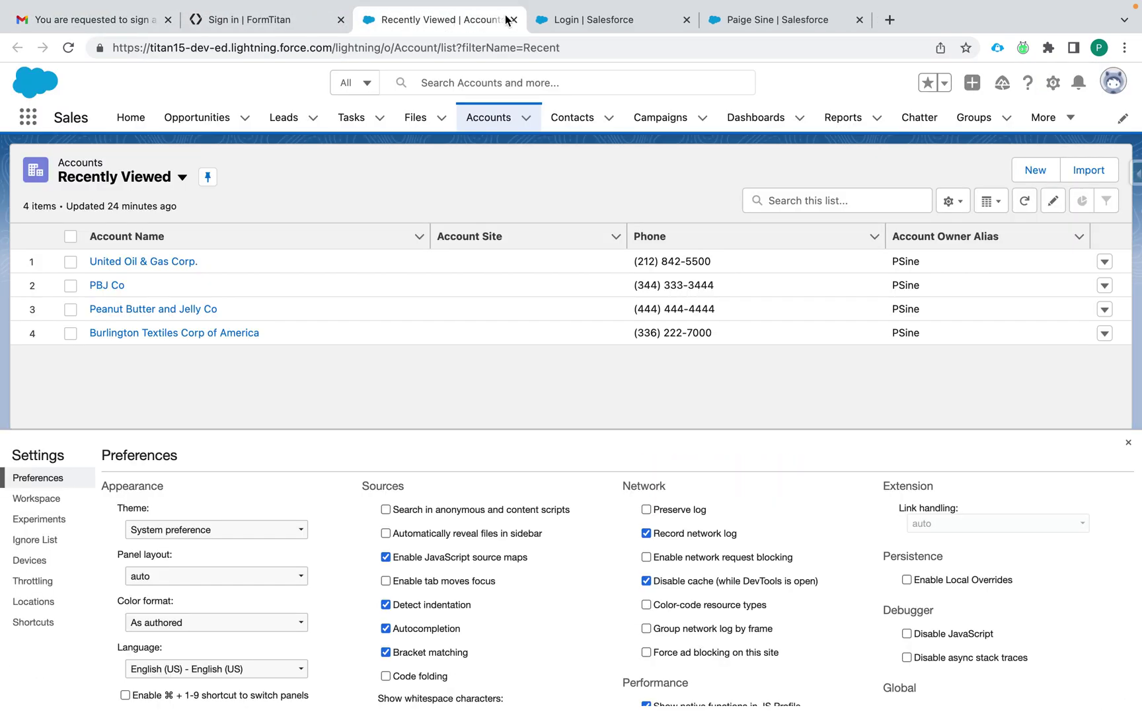
Step: Reload the contact record and view all its Files, including the signed doc and tracking log
{"action": "left_click", "coordinate": [592, 20]}
{"action": "left_click", "coordinate": [459, 18]}
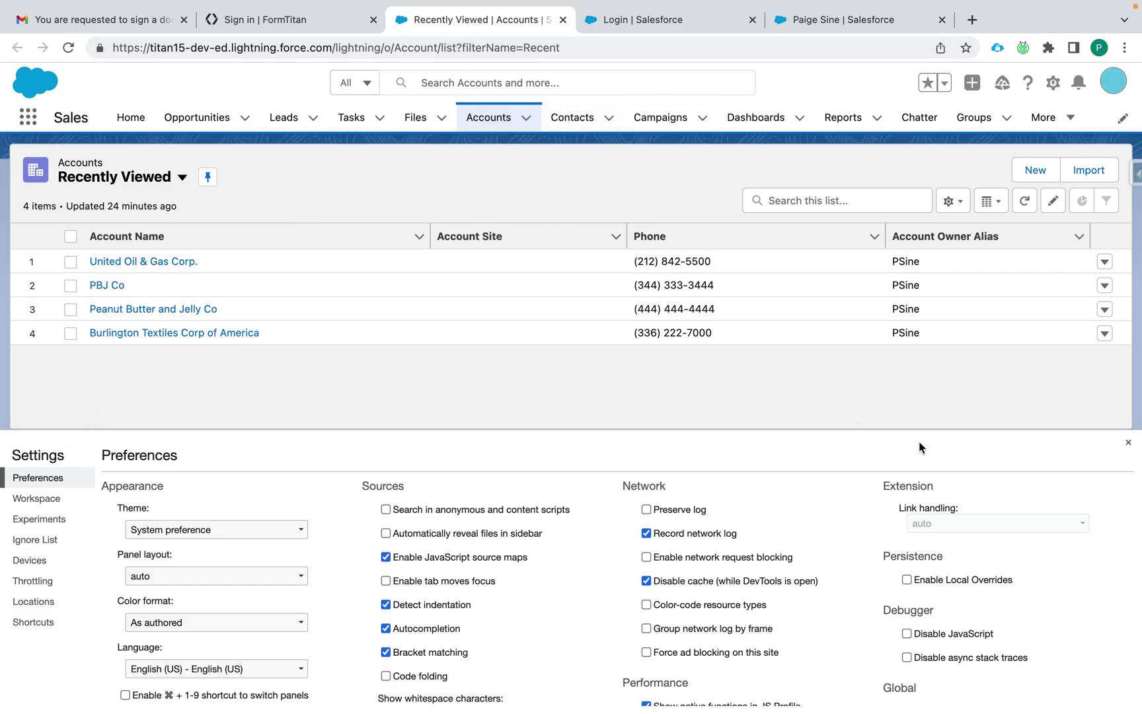
{"action": "left_click", "coordinate": [1128, 442]}
{"action": "left_click", "coordinate": [859, 19]}
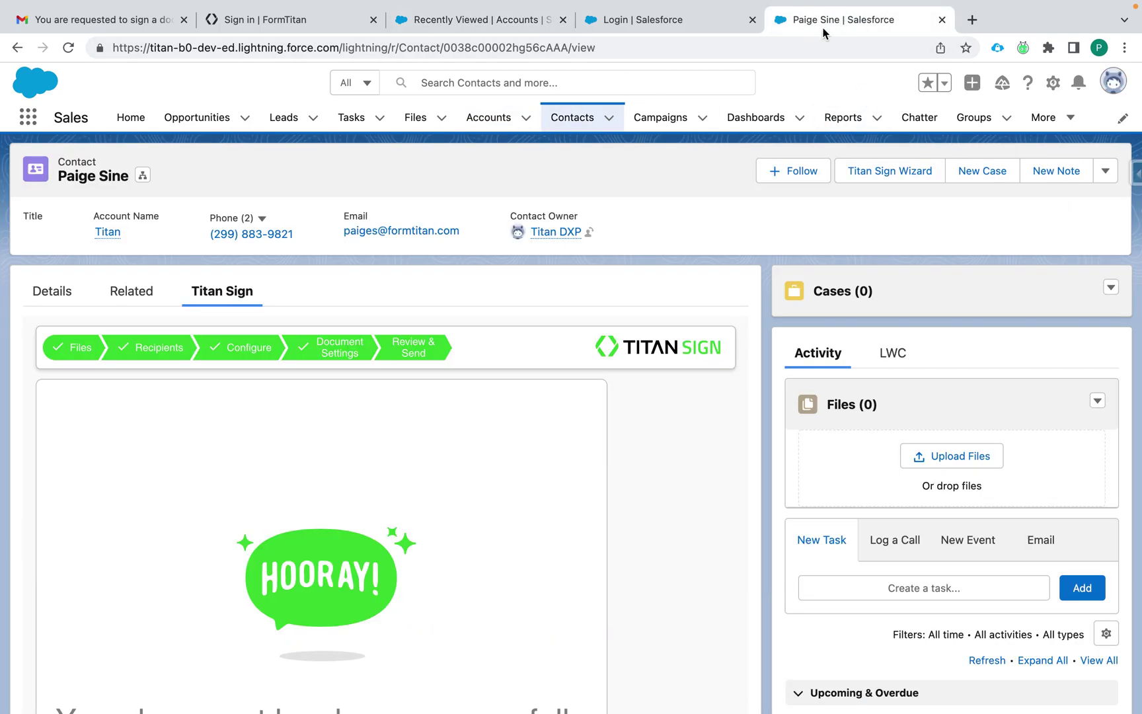
{"action": "left_click", "coordinate": [69, 48]}
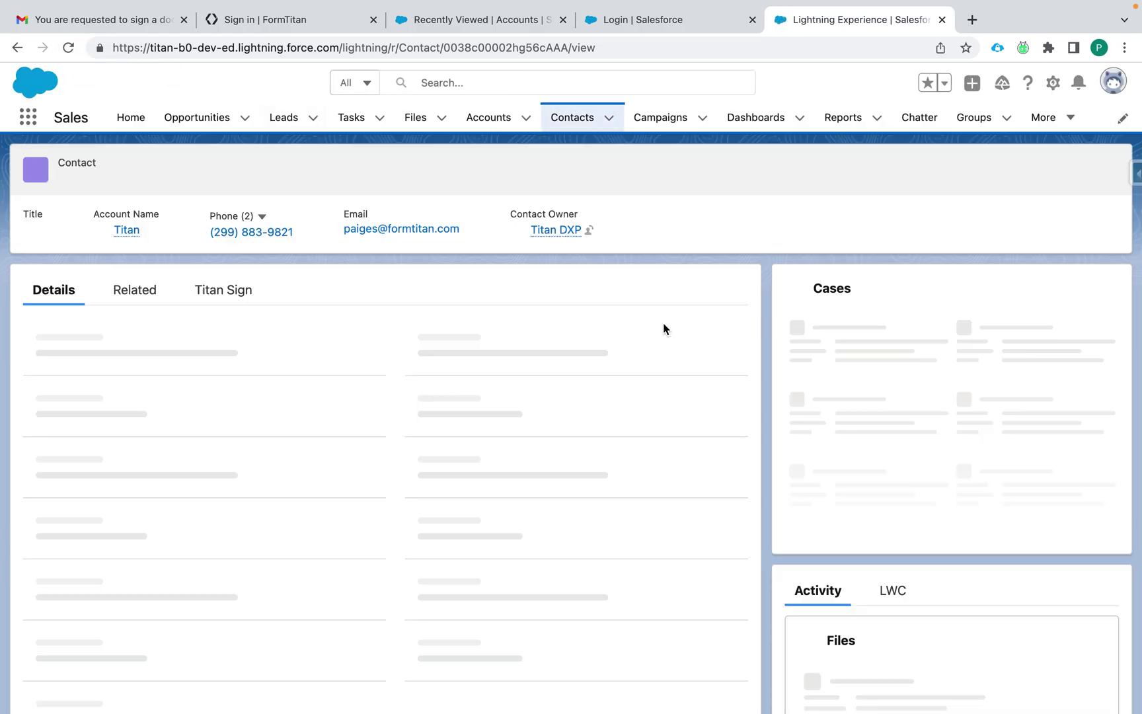
{"action": "scroll", "coordinate": [820, 590], "scroll_direction": "down", "scroll_amount": 3}
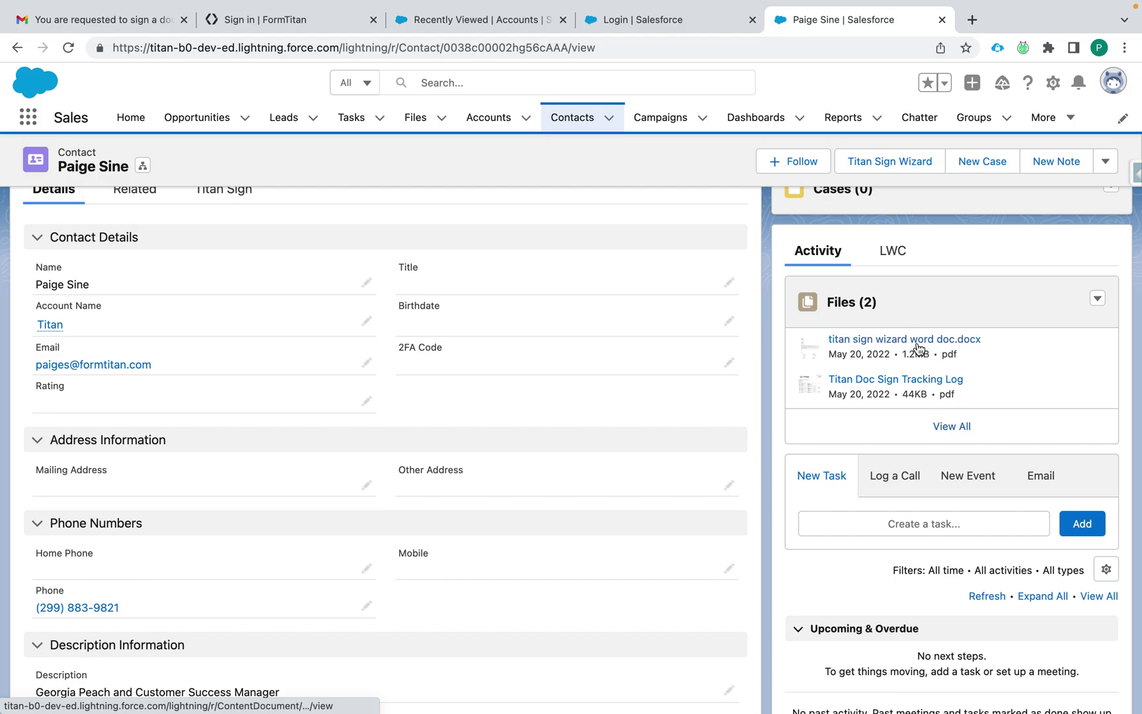
{"action": "left_click", "coordinate": [954, 427]}
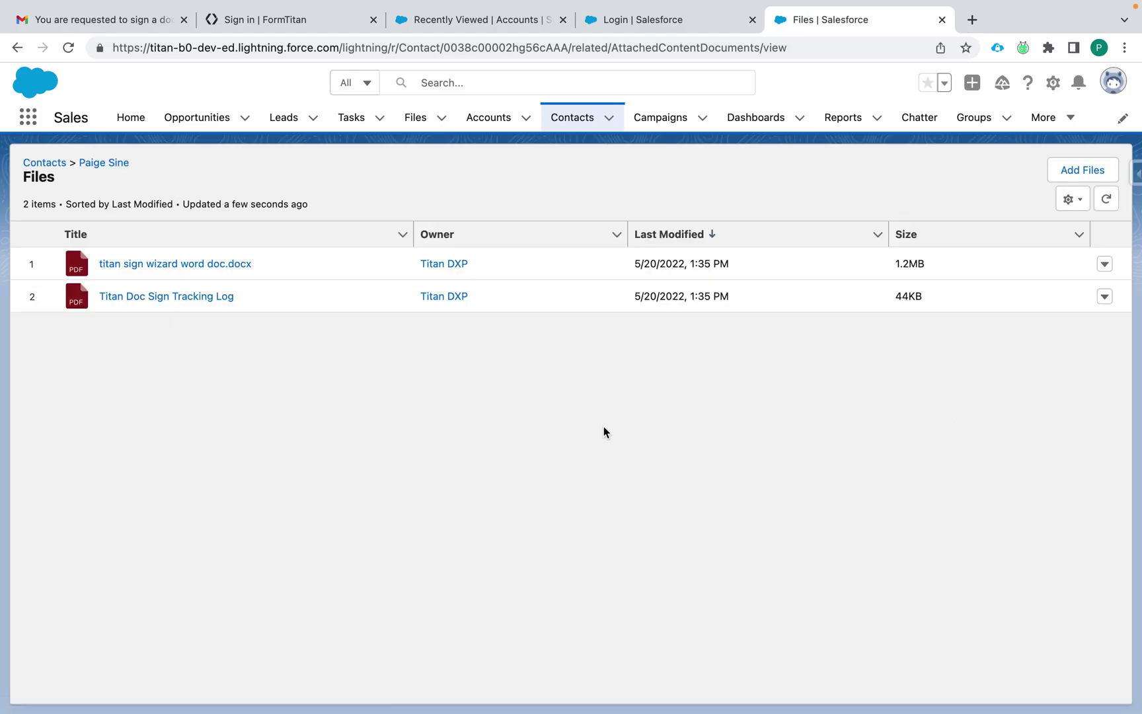
Step: Preview the Titan Doc Sign Tracking Log, then close it
{"action": "left_click", "coordinate": [154, 296]}
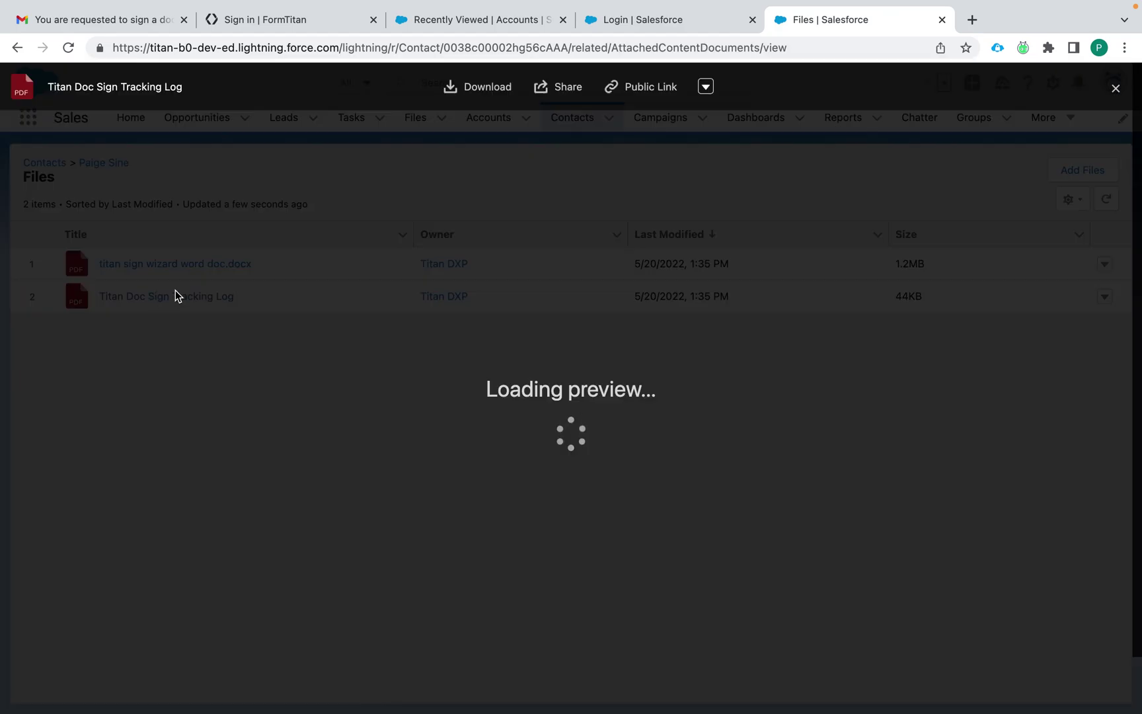
{"action": "scroll", "coordinate": [375, 273], "scroll_direction": "down", "scroll_amount": 2}
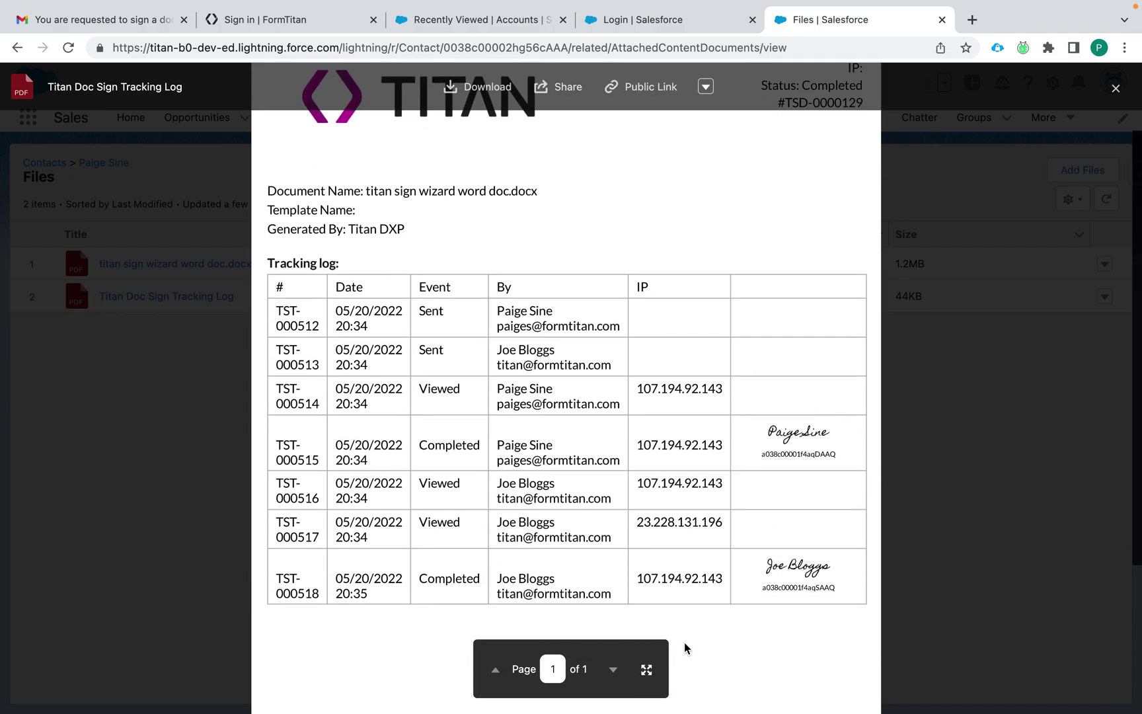
{"action": "left_click", "coordinate": [1118, 90]}
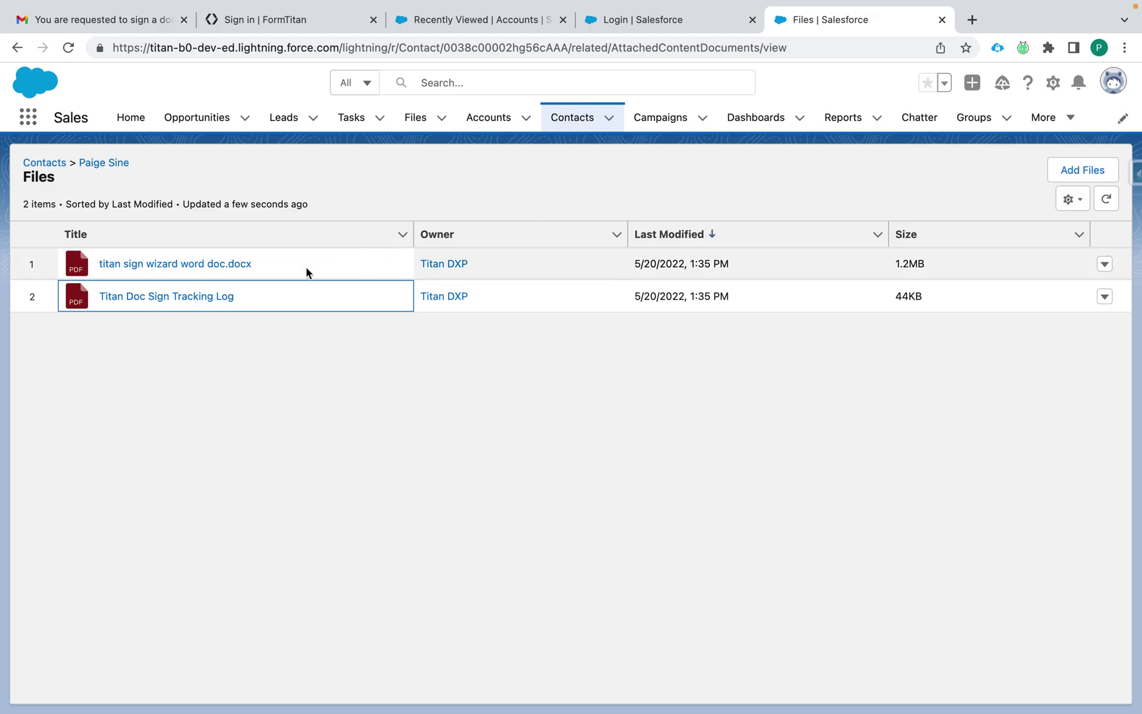
Step: Preview every page of the signed titan sign wizard word doc.docx, then return to the contact
{"action": "left_click", "coordinate": [244, 265]}
{"action": "scroll", "coordinate": [574, 361], "scroll_direction": "down", "scroll_amount": 4}
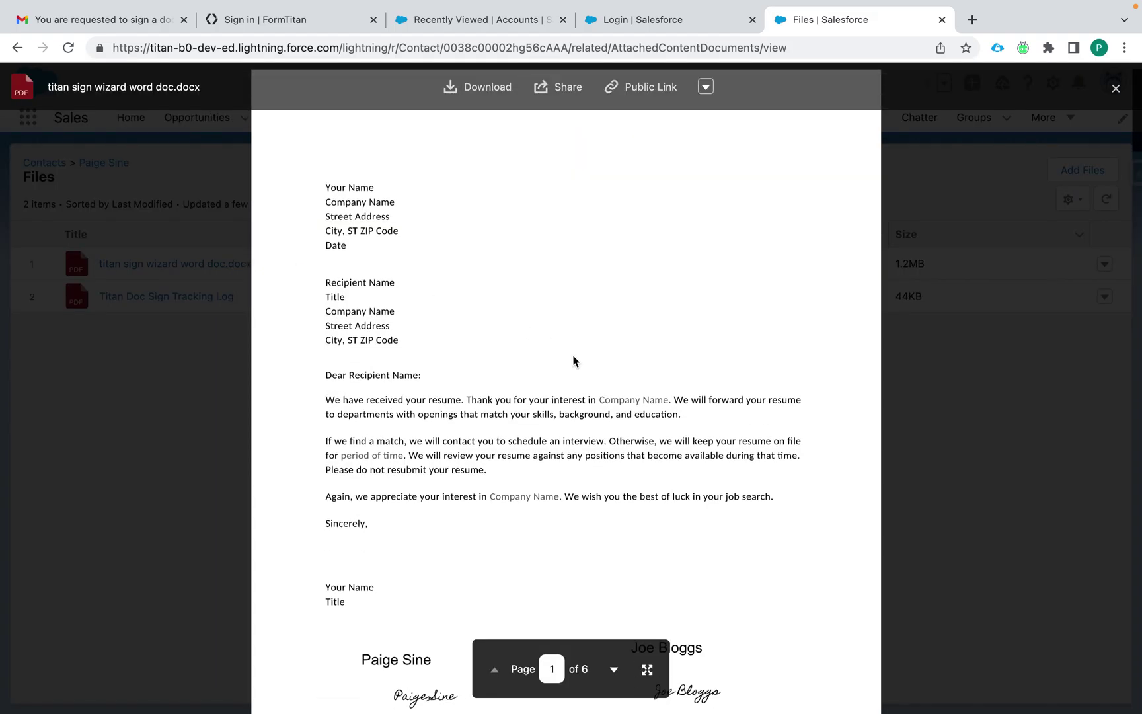
{"action": "scroll", "coordinate": [574, 360], "scroll_direction": "down", "scroll_amount": 3}
{"action": "scroll", "coordinate": [525, 566], "scroll_direction": "down", "scroll_amount": 15}
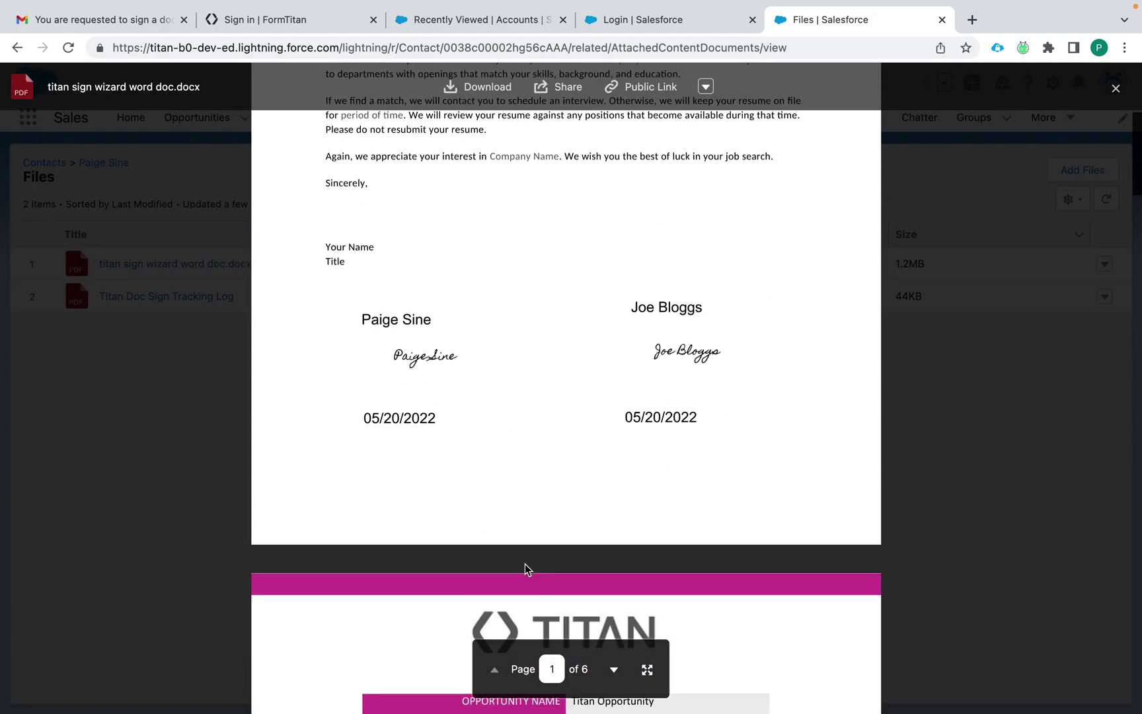
{"action": "scroll", "coordinate": [525, 567], "scroll_direction": "down", "scroll_amount": 15}
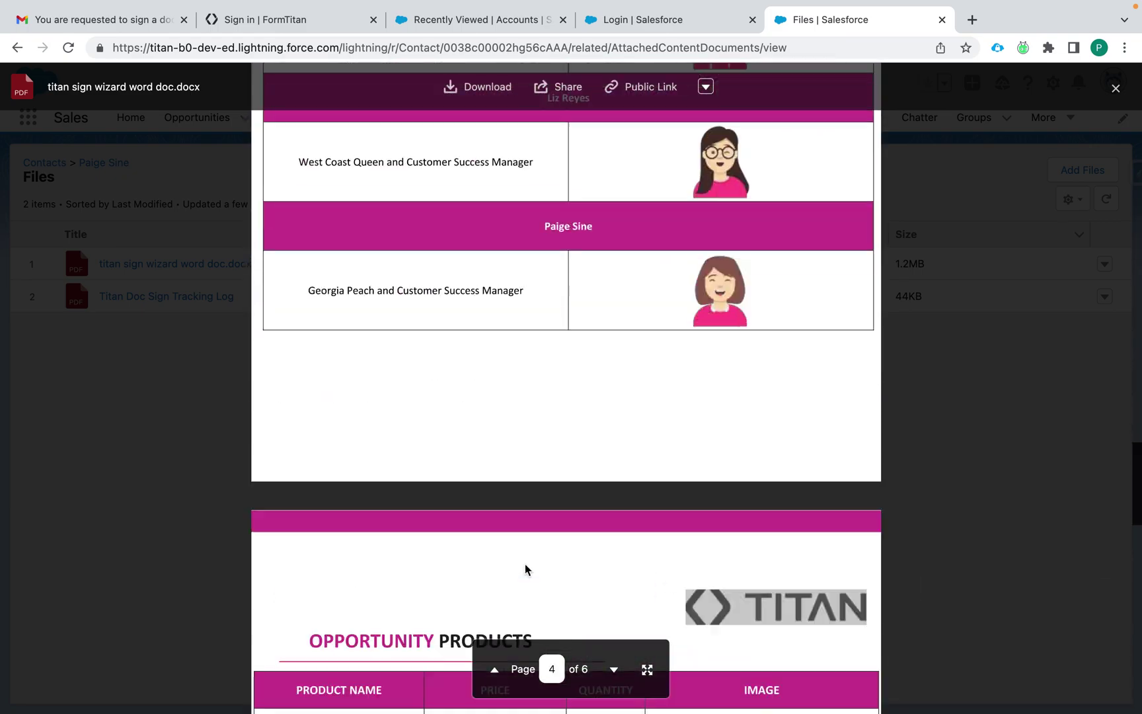
{"action": "scroll", "coordinate": [525, 569], "scroll_direction": "down", "scroll_amount": 15}
{"action": "scroll", "coordinate": [524, 569], "scroll_direction": "up", "scroll_amount": 8}
{"action": "scroll", "coordinate": [525, 569], "scroll_direction": "down", "scroll_amount": 11}
{"action": "scroll", "coordinate": [533, 587], "scroll_direction": "up", "scroll_amount": 7}
{"action": "scroll", "coordinate": [594, 600], "scroll_direction": "up", "scroll_amount": 10}
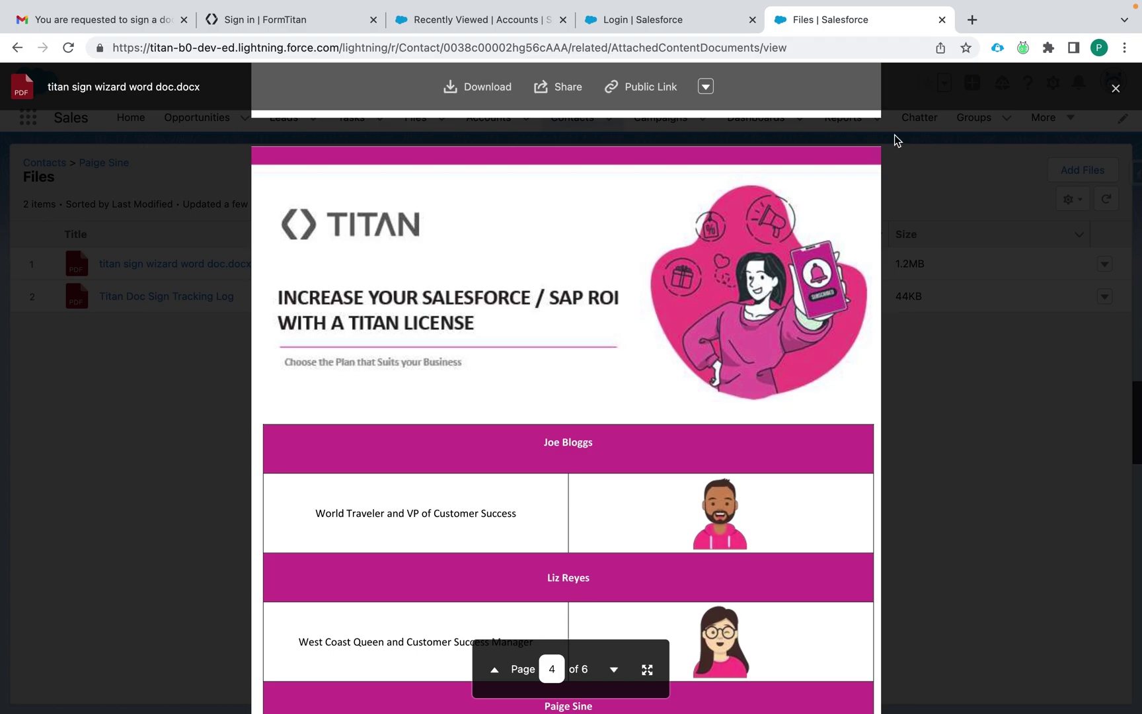
{"action": "left_click", "coordinate": [1115, 91]}
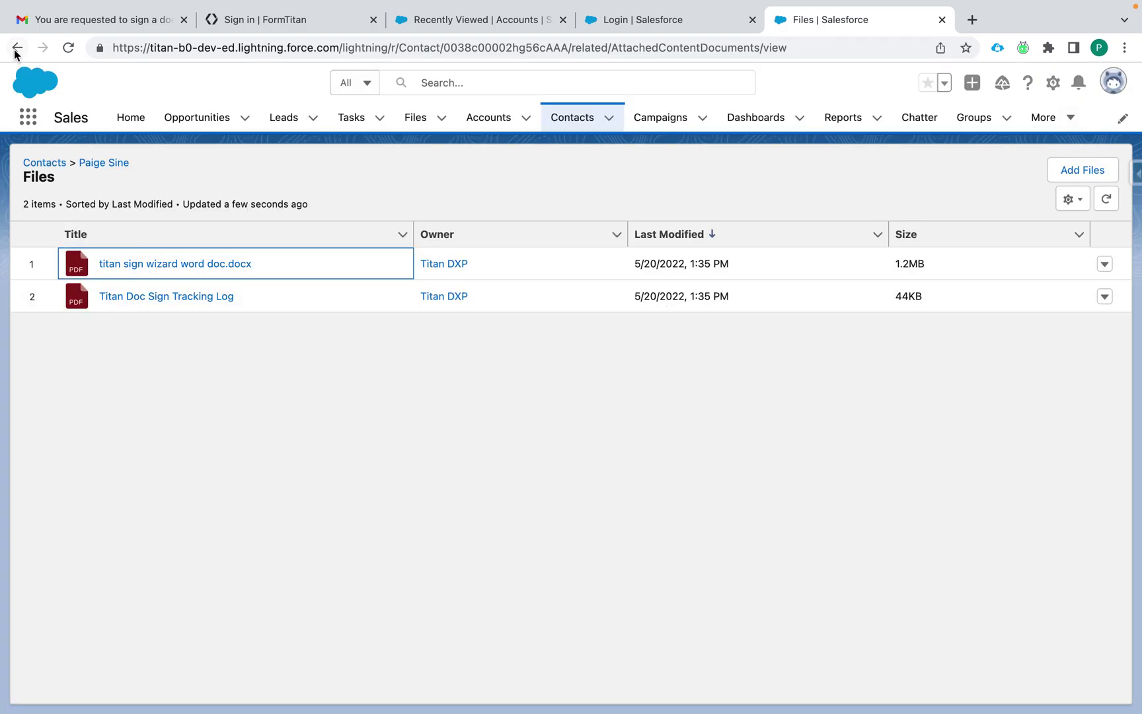
{"action": "left_click", "coordinate": [17, 48]}
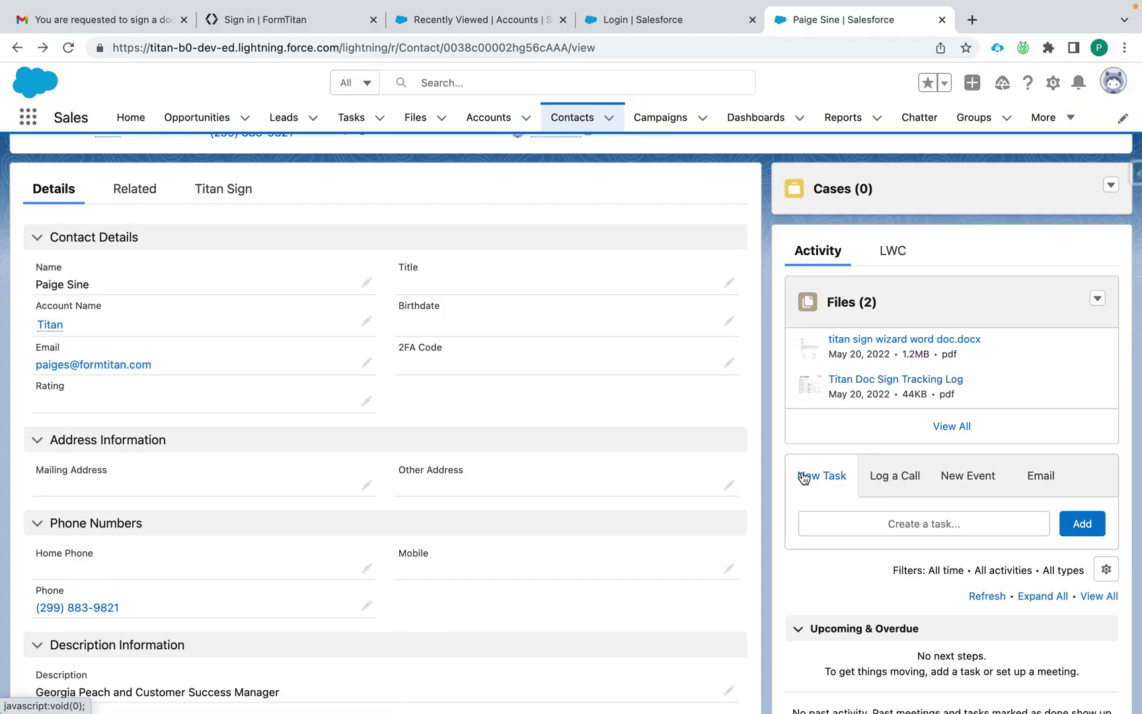
Step: Use the App Launcher's View All list to switch to the Form Titan Lightning app
{"action": "scroll", "coordinate": [799, 475], "scroll_direction": "up", "scroll_amount": 3}
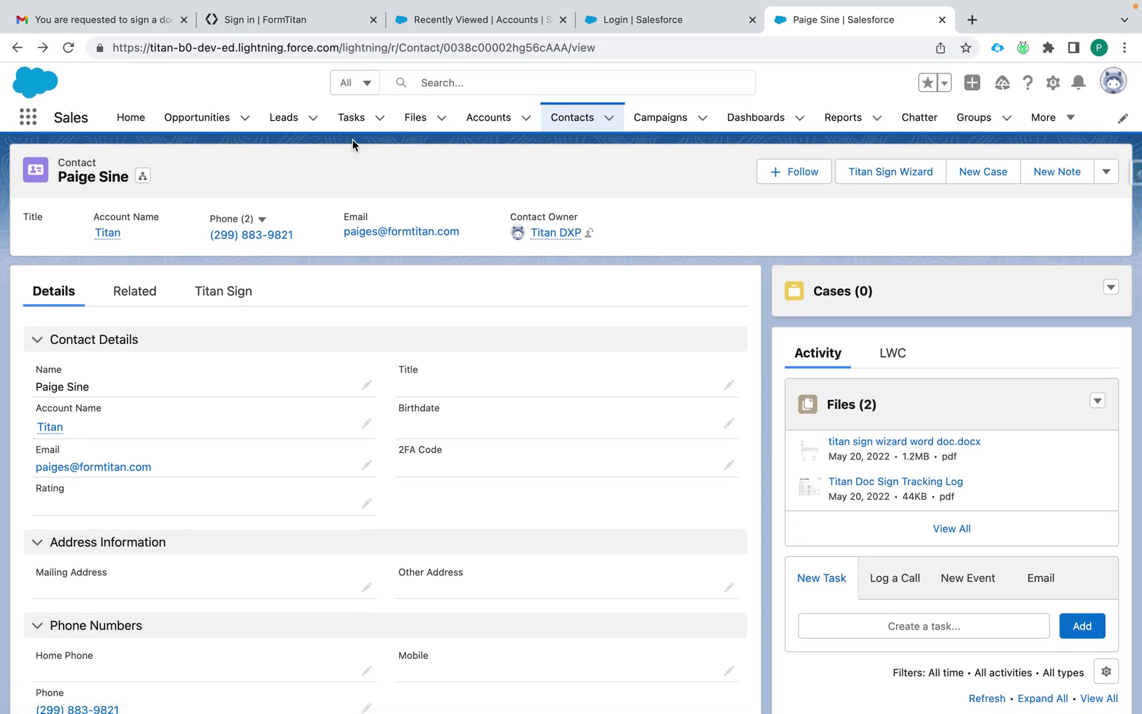
{"action": "left_click", "coordinate": [34, 117]}
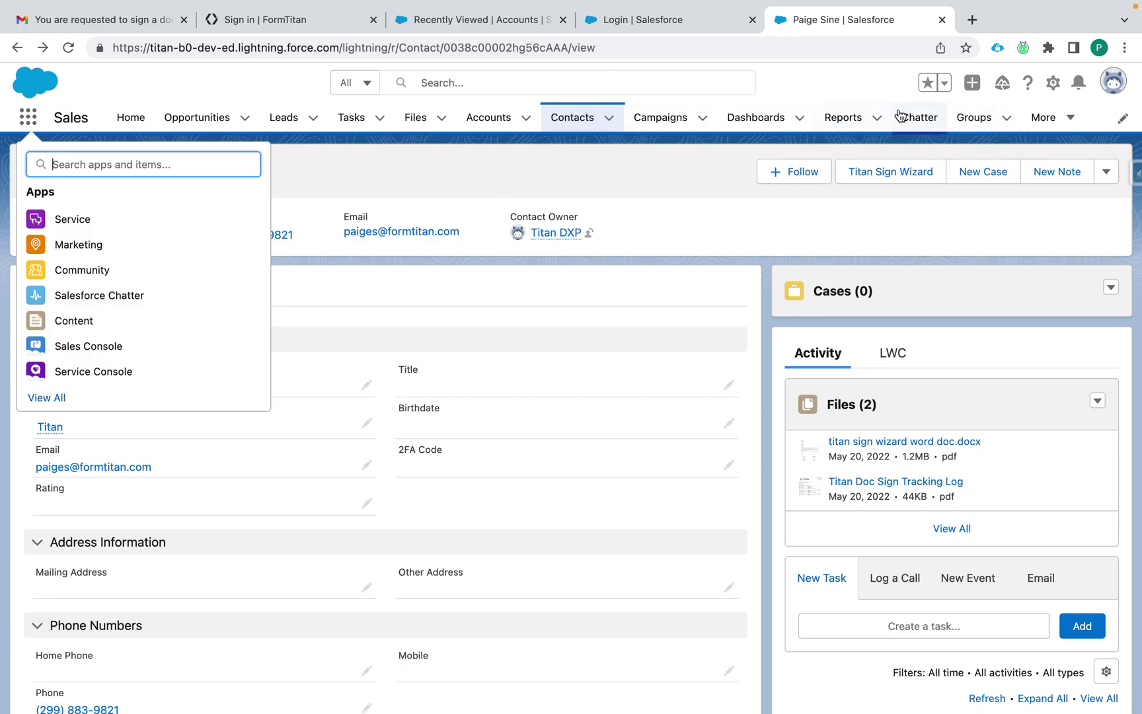
{"action": "left_click", "coordinate": [57, 397]}
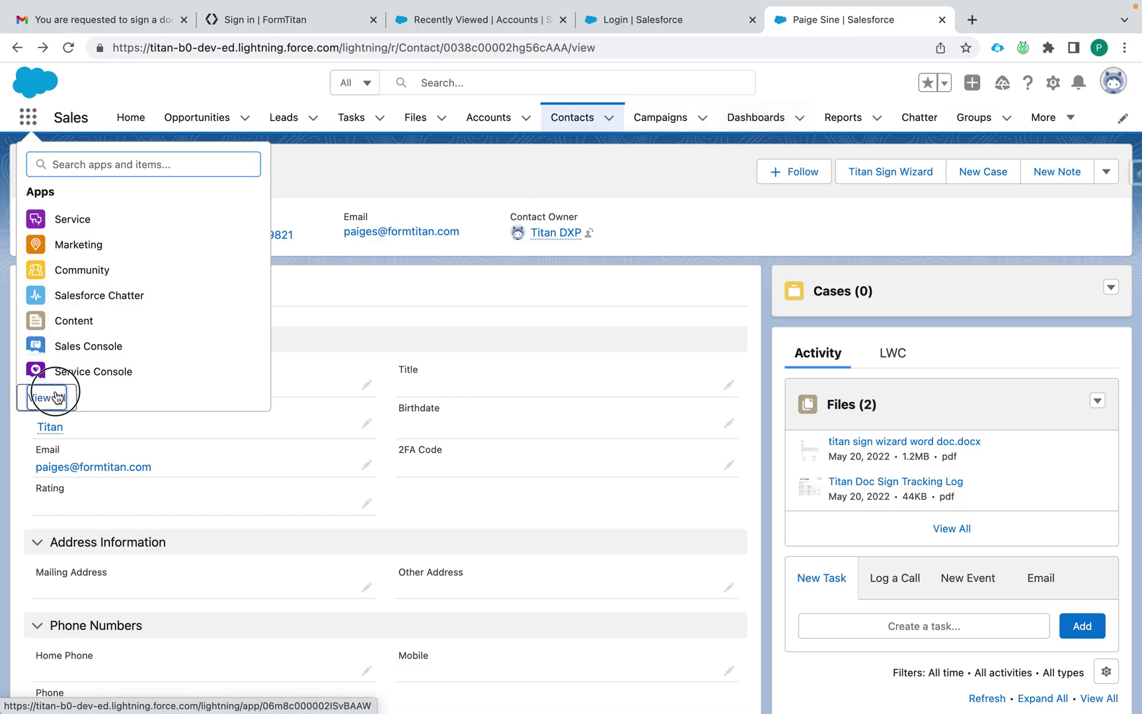
{"action": "scroll", "coordinate": [321, 408], "scroll_direction": "down", "scroll_amount": 3}
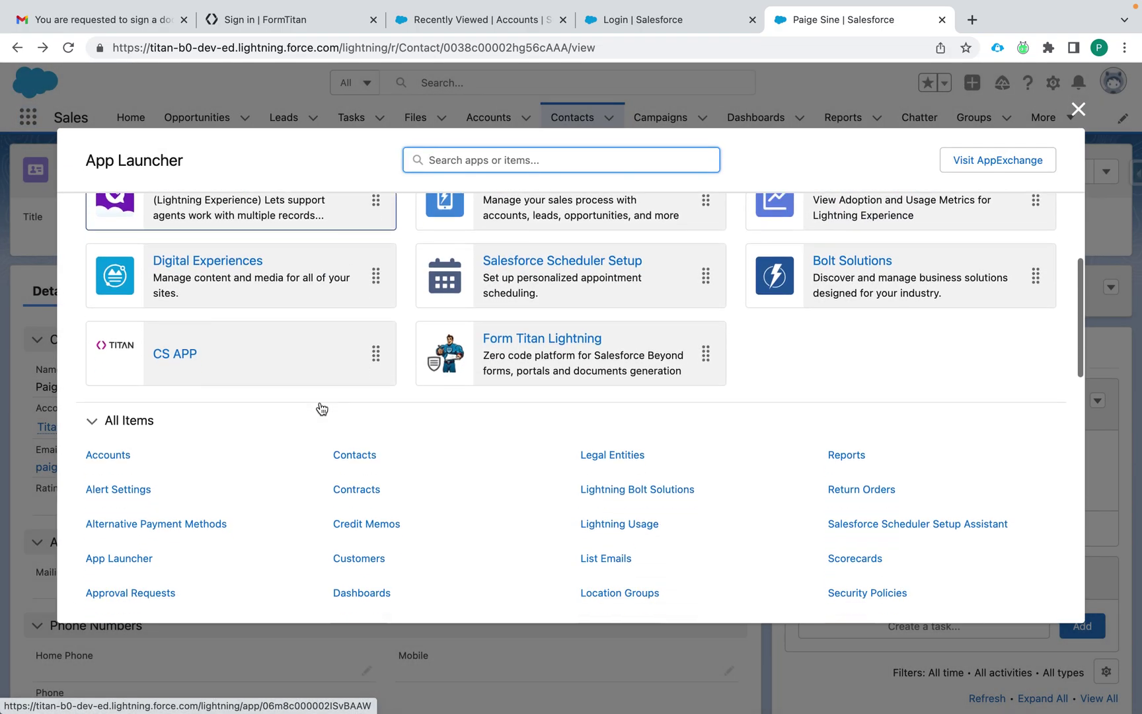
{"action": "scroll", "coordinate": [423, 334], "scroll_direction": "up", "scroll_amount": 3}
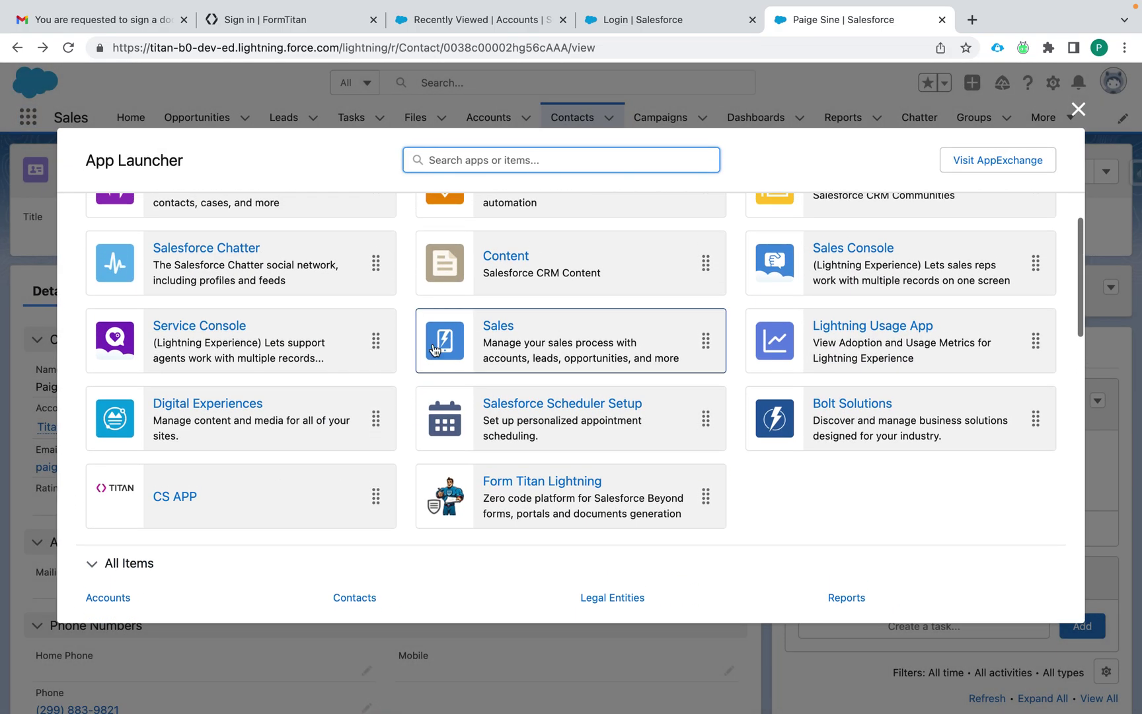
{"action": "left_click", "coordinate": [528, 481]}
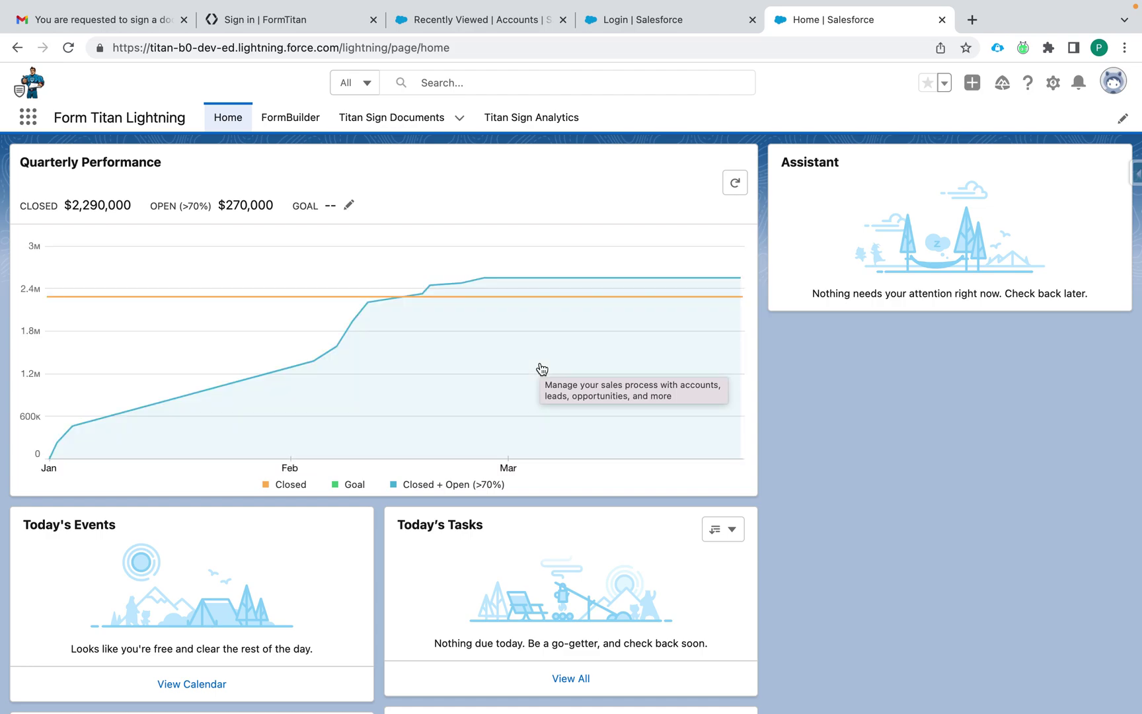
Step: Show All Titan Sign Documents sorted by TSD# descending and open TSD-0000129
{"action": "left_click", "coordinate": [387, 119]}
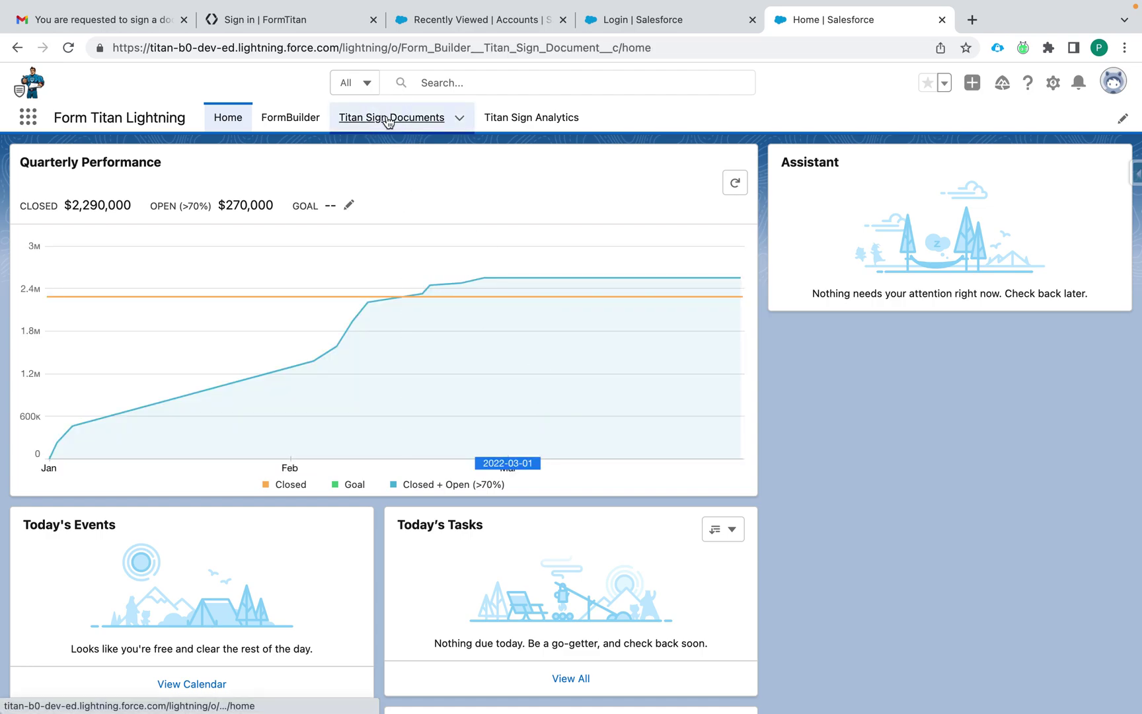
{"action": "left_click", "coordinate": [181, 177]}
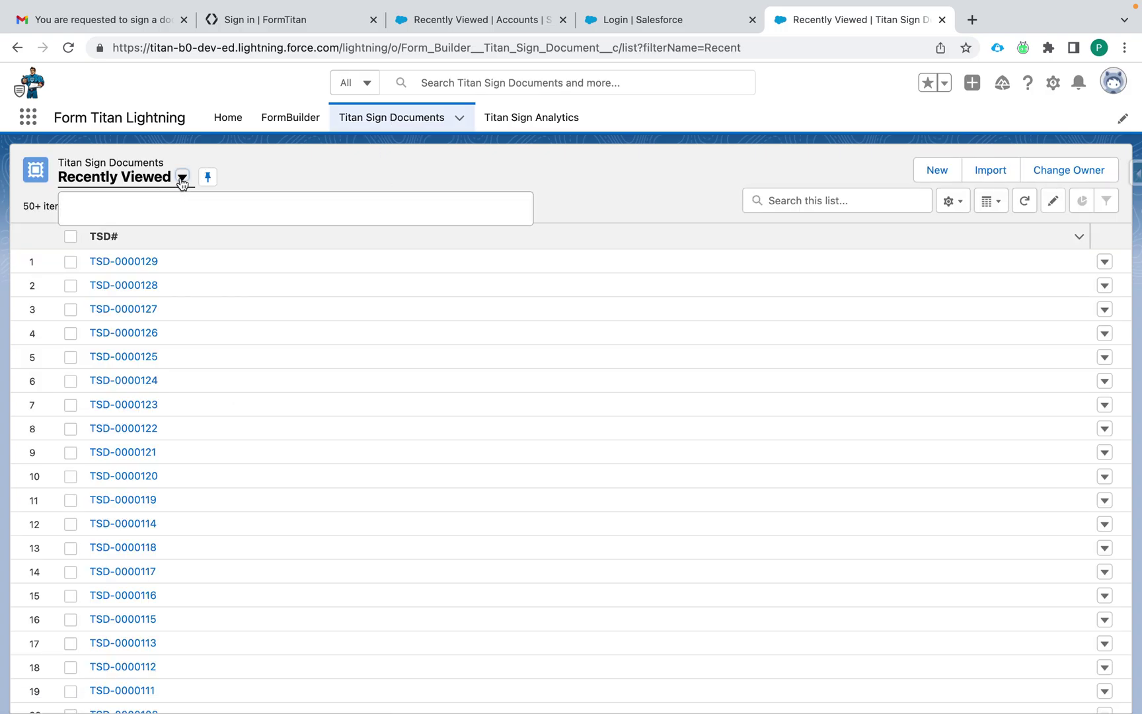
{"action": "left_click", "coordinate": [116, 232]}
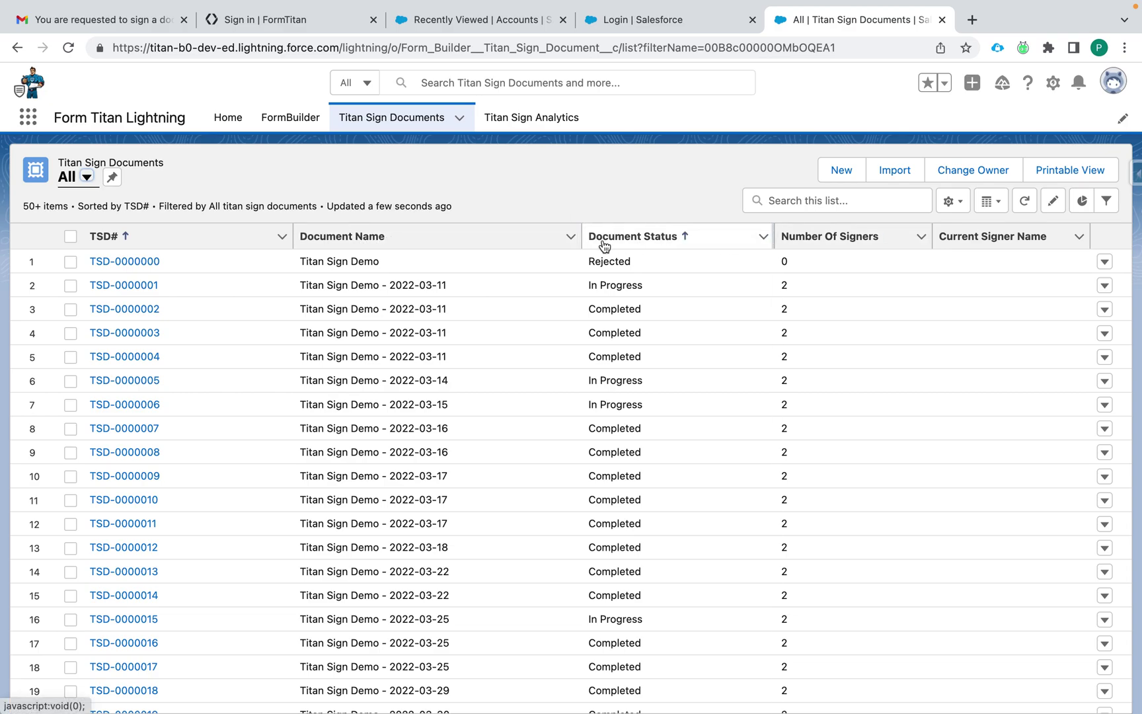
{"action": "left_click", "coordinate": [146, 243]}
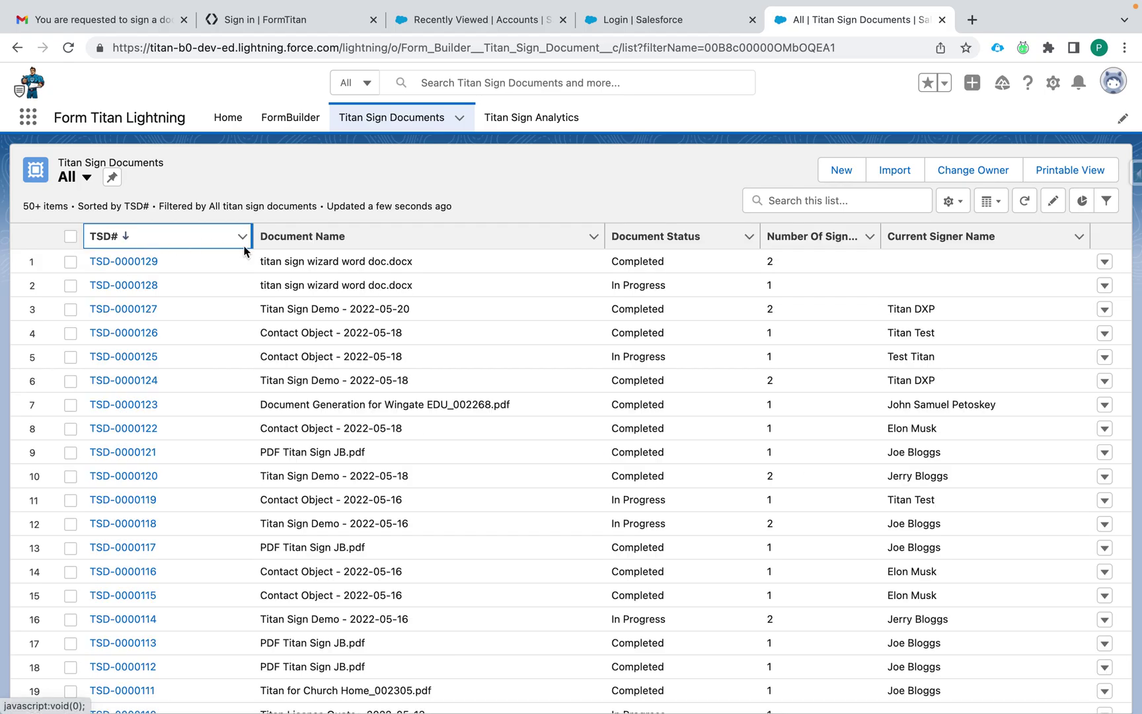
{"action": "left_click", "coordinate": [141, 261]}
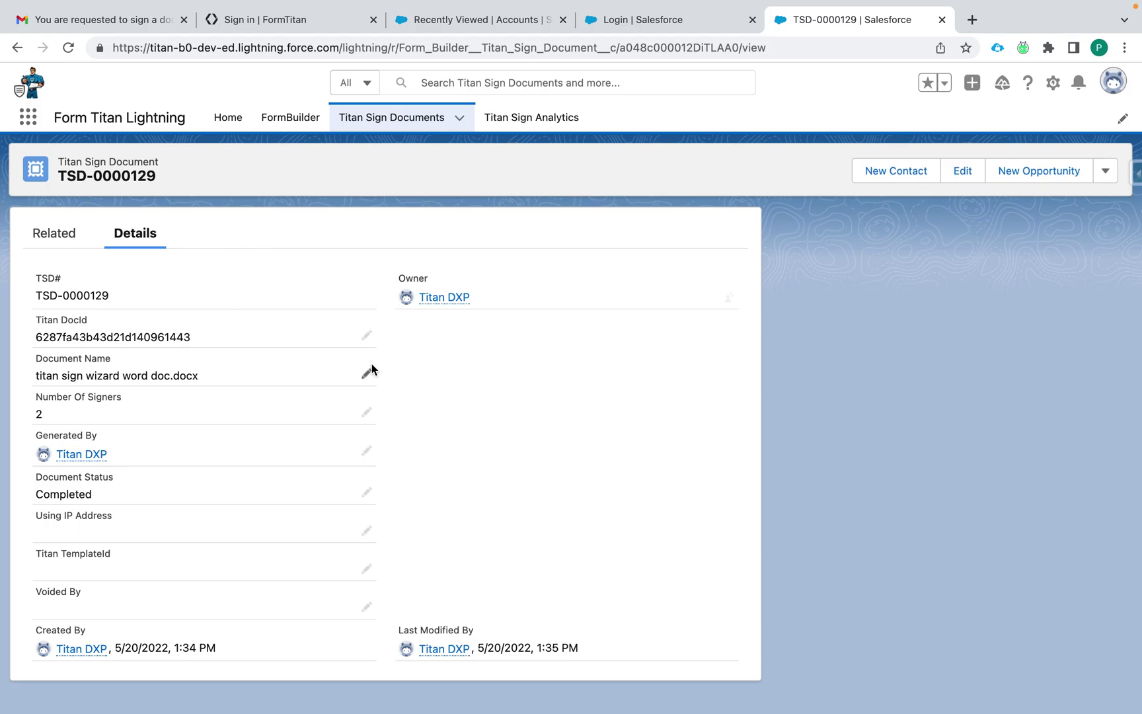
Step: Preview TSD-0000129's signed PDF attachment with both signatures, then review its Sent, Viewed and Completed trackings
{"action": "left_click", "coordinate": [53, 234]}
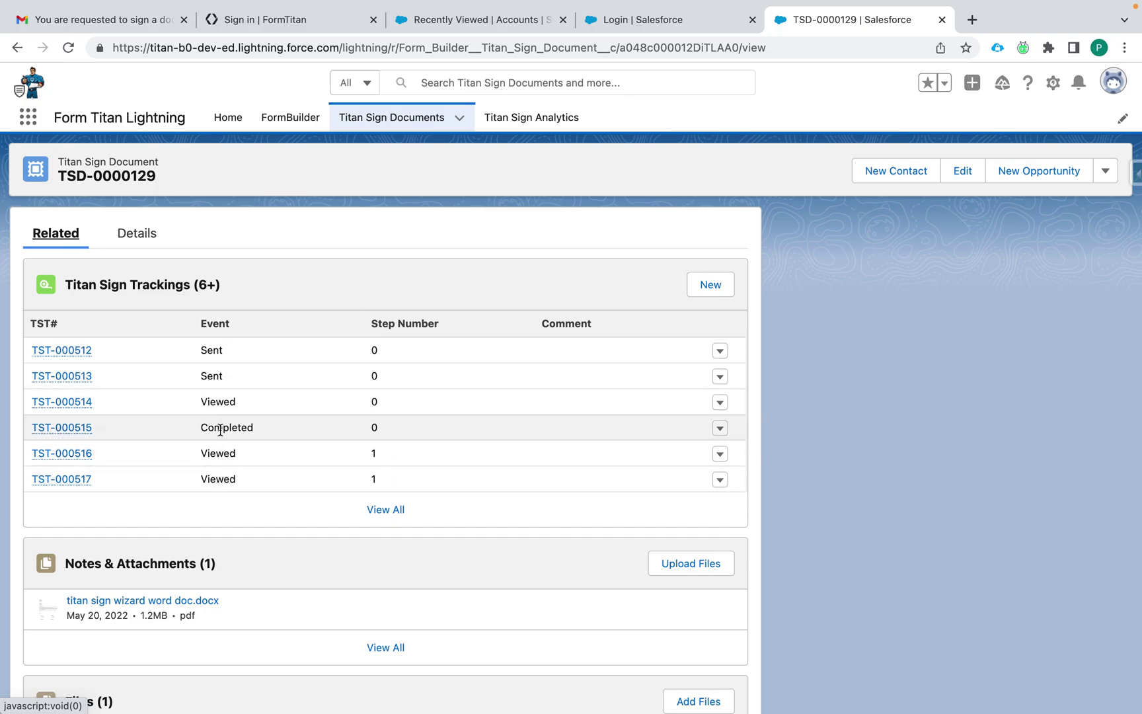
{"action": "scroll", "coordinate": [300, 517], "scroll_direction": "down", "scroll_amount": 3}
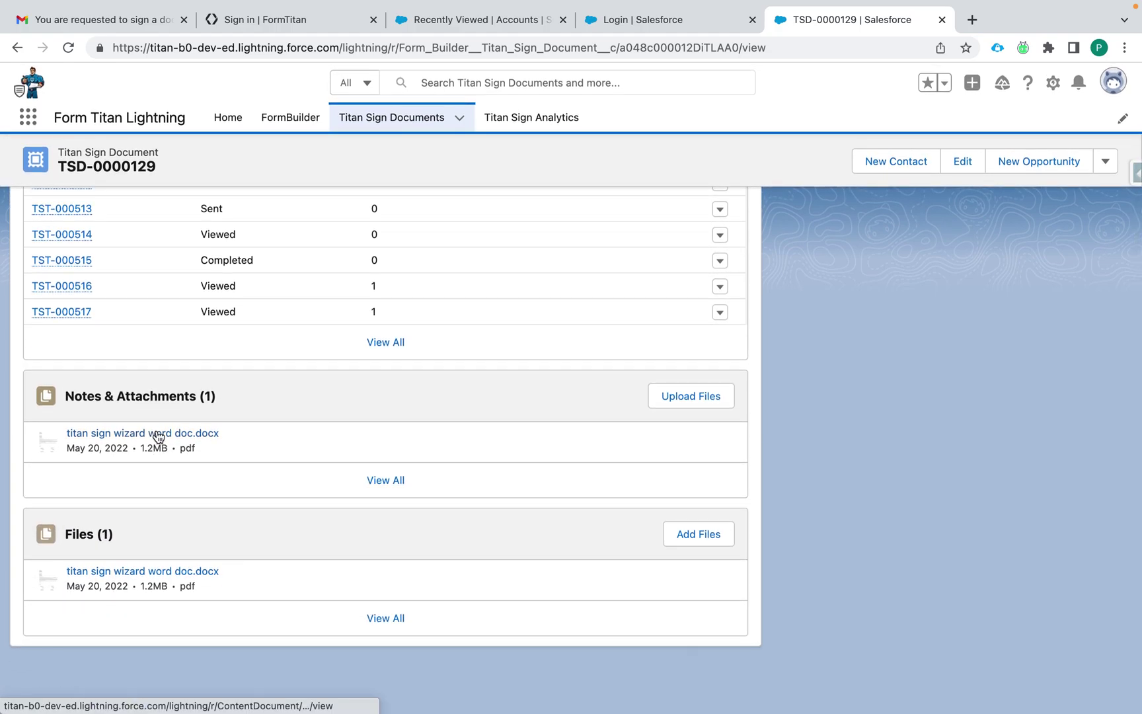
{"action": "left_click", "coordinate": [159, 436]}
{"action": "scroll", "coordinate": [426, 530], "scroll_direction": "down", "scroll_amount": 5}
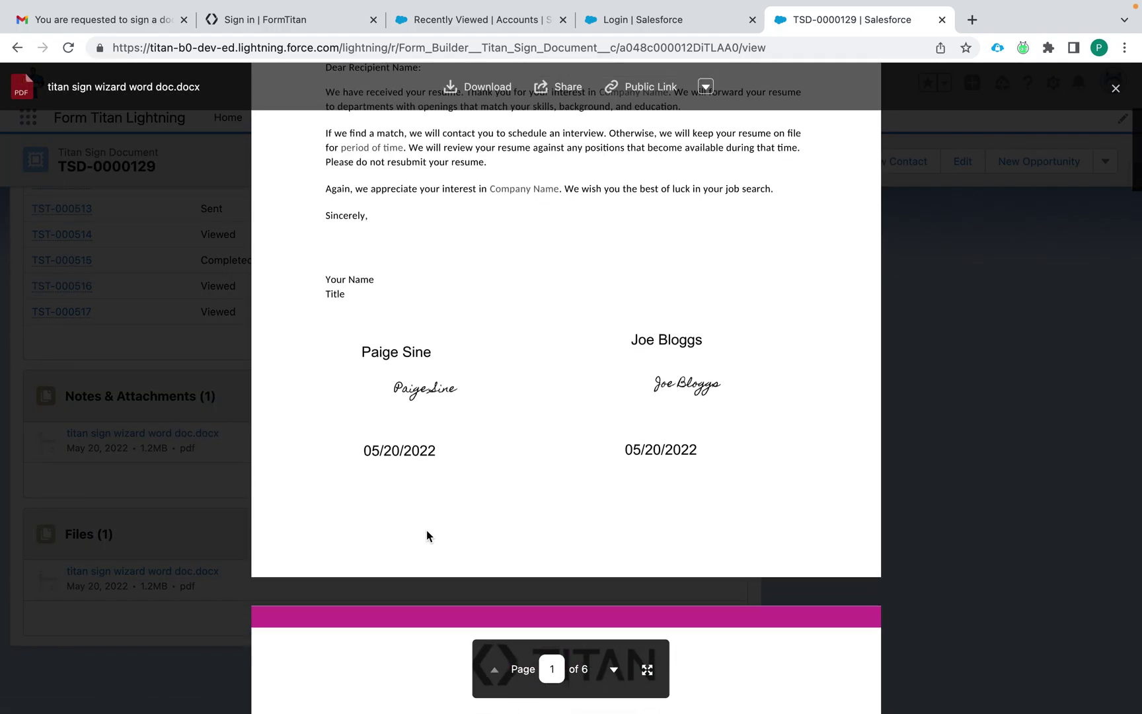
{"action": "scroll", "coordinate": [427, 530], "scroll_direction": "up", "scroll_amount": 5}
{"action": "scroll", "coordinate": [766, 503], "scroll_direction": "down", "scroll_amount": 10}
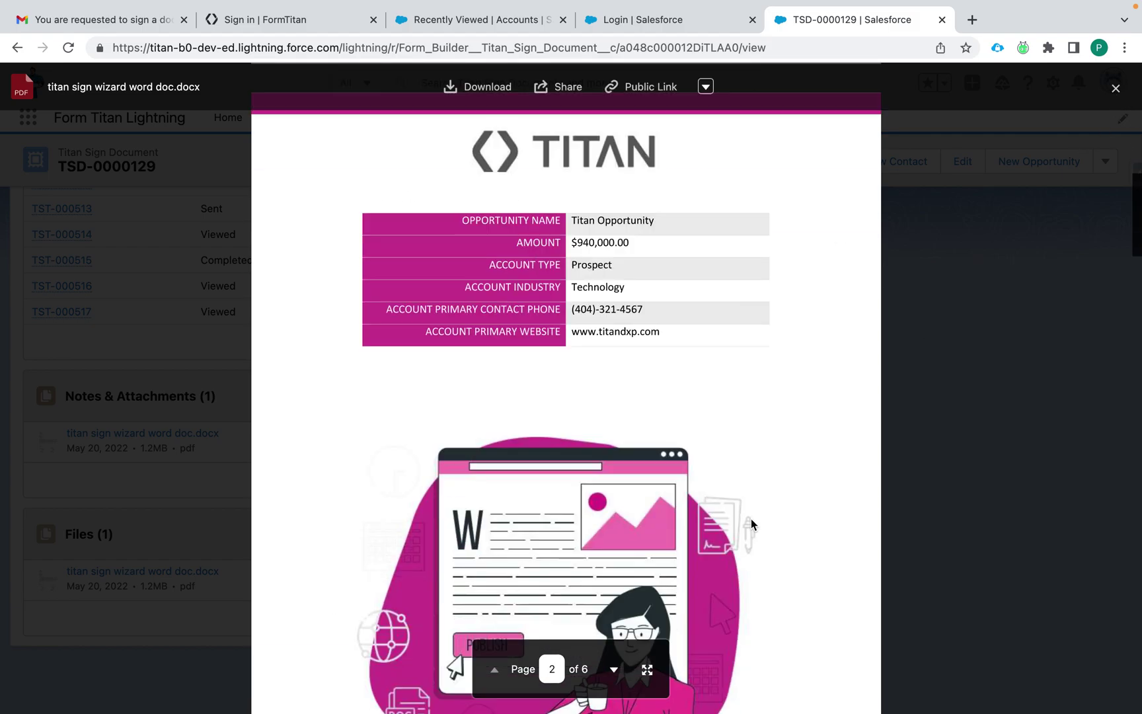
{"action": "left_click", "coordinate": [1116, 88]}
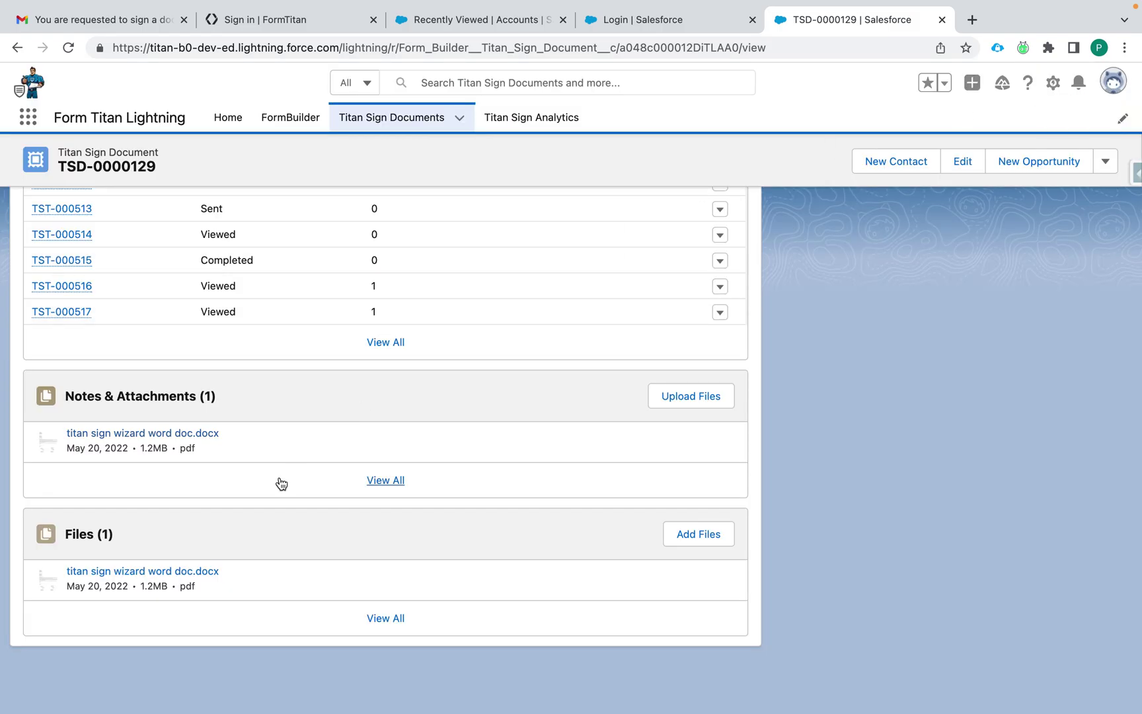
{"action": "scroll", "coordinate": [279, 479], "scroll_direction": "up", "scroll_amount": 5}
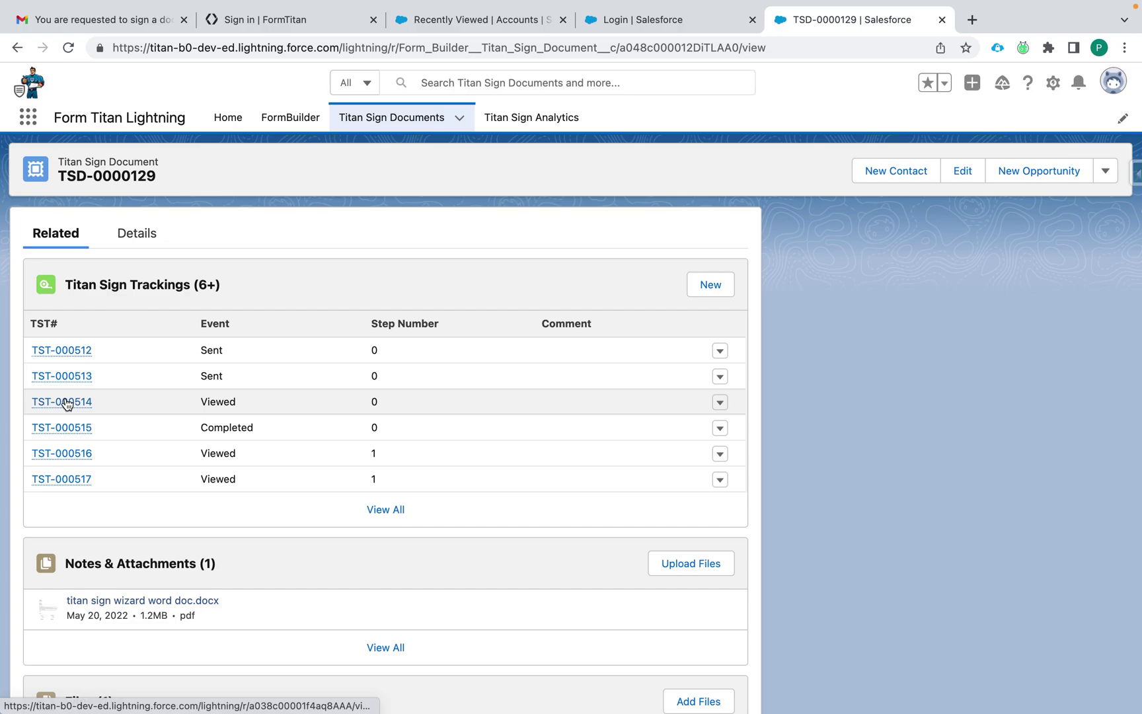
{"action": "scroll", "coordinate": [64, 400], "scroll_direction": "down", "scroll_amount": 1}
Step: Inspect tracking TST-000514's related files and its Viewed event details at step 0, including the IP address
{"action": "mouse_move", "coordinate": [63, 384]}
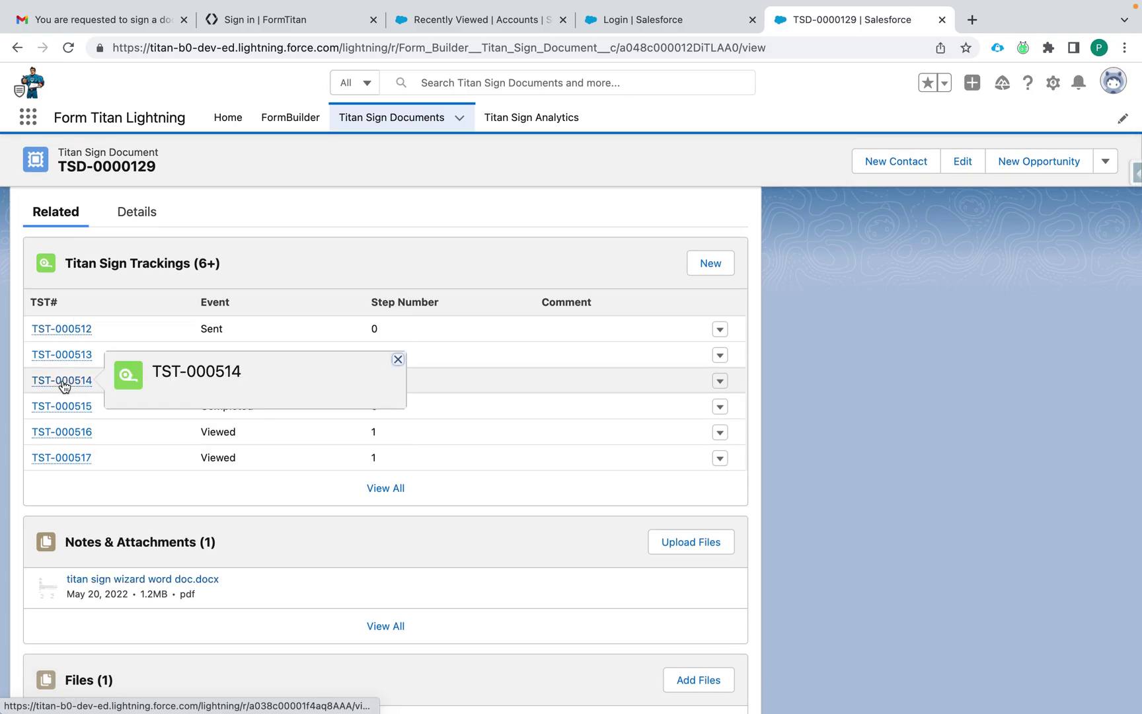
{"action": "left_click", "coordinate": [69, 383]}
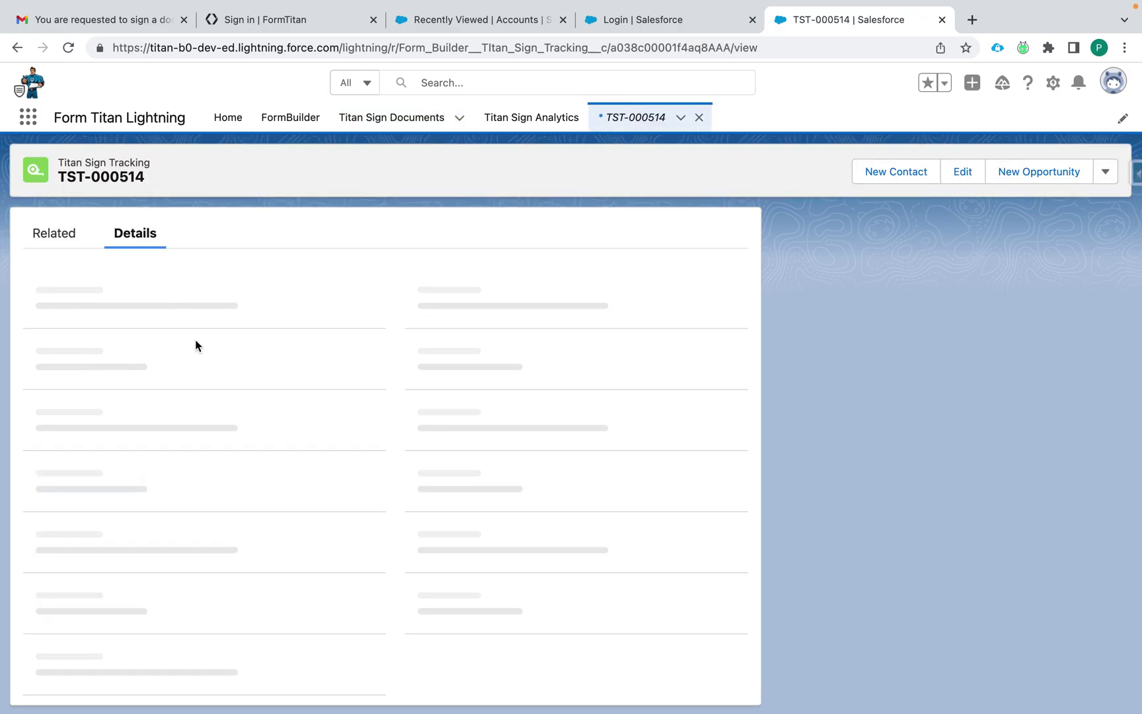
{"action": "left_click", "coordinate": [55, 248]}
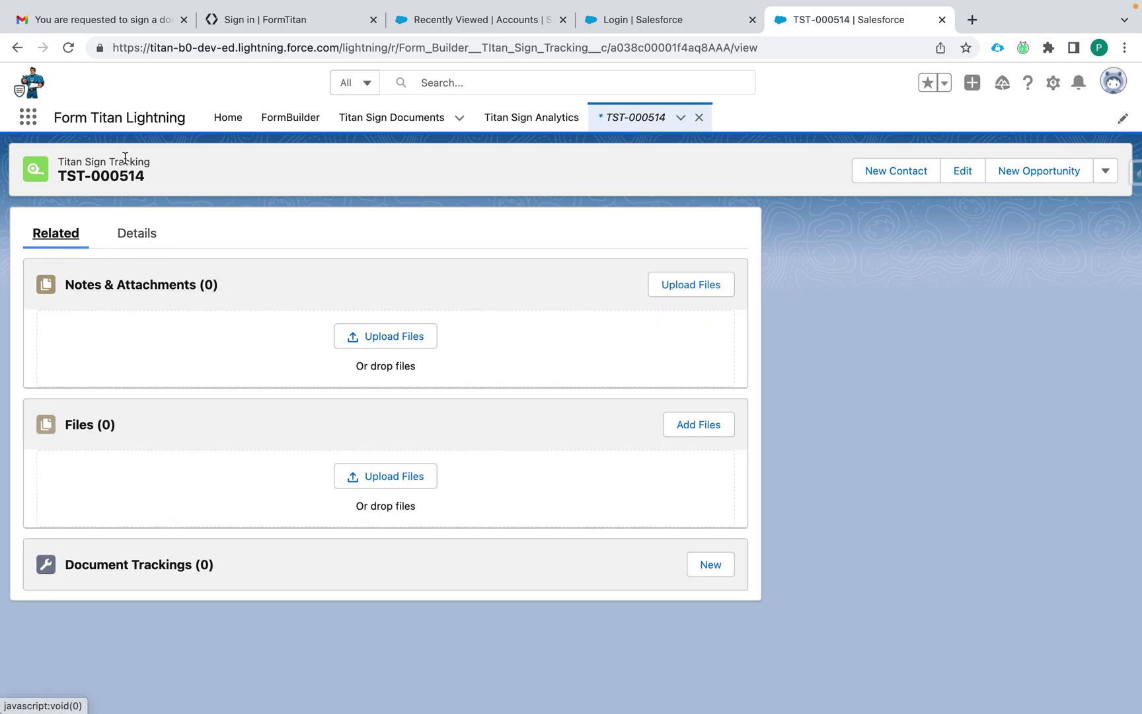
{"action": "left_click", "coordinate": [139, 234]}
{"action": "scroll", "coordinate": [285, 456], "scroll_direction": "down", "scroll_amount": 3}
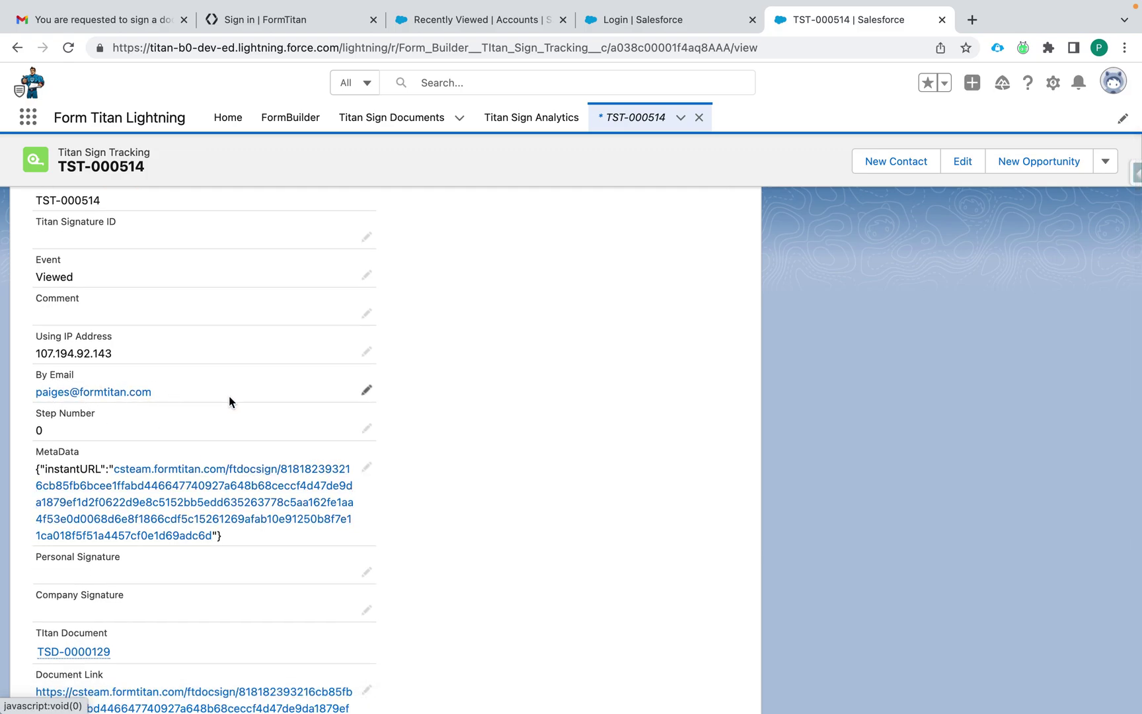
{"action": "scroll", "coordinate": [229, 396], "scroll_direction": "down", "scroll_amount": 7}
{"action": "scroll", "coordinate": [374, 456], "scroll_direction": "up", "scroll_amount": 10}
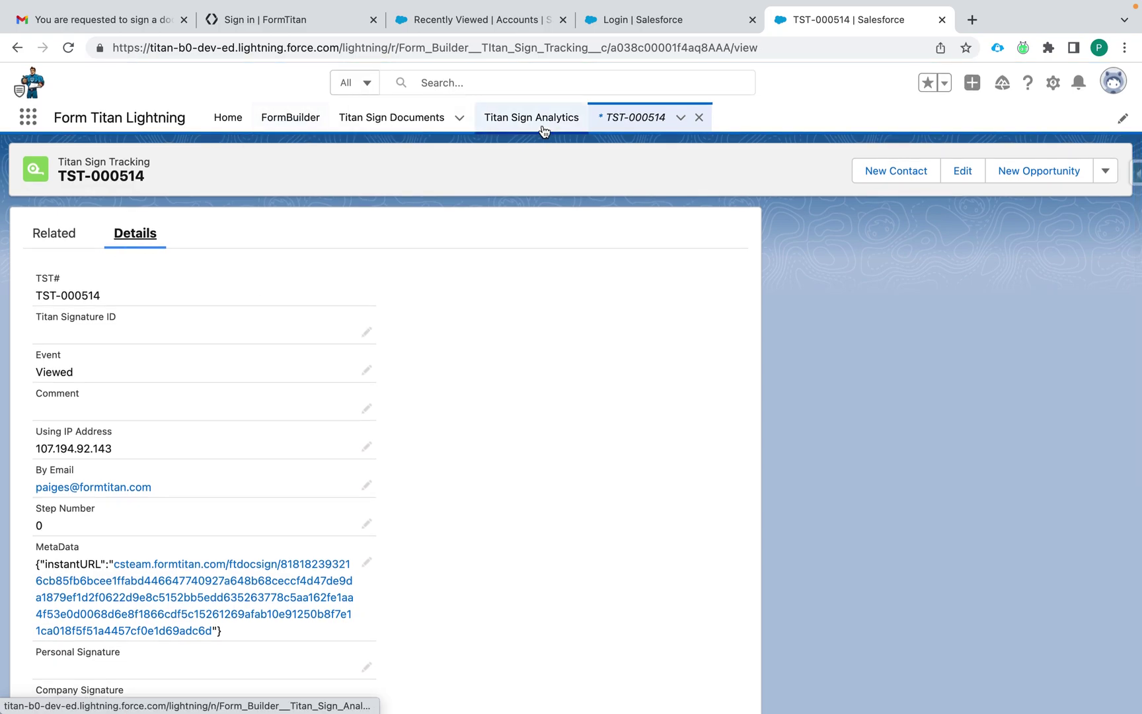
Step: Browse Titan Sign Analytics: In Progress documents and dashboard charts of 130 documents by status
{"action": "left_click", "coordinate": [544, 130]}
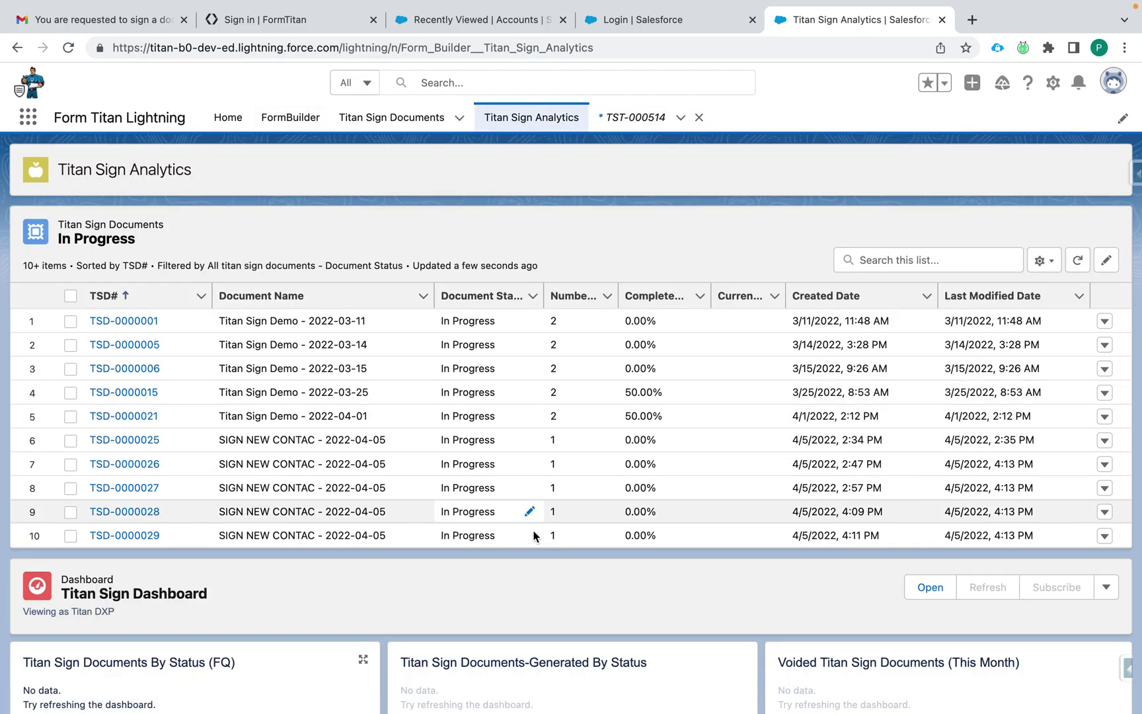
{"action": "scroll", "coordinate": [372, 486], "scroll_direction": "down", "scroll_amount": 4}
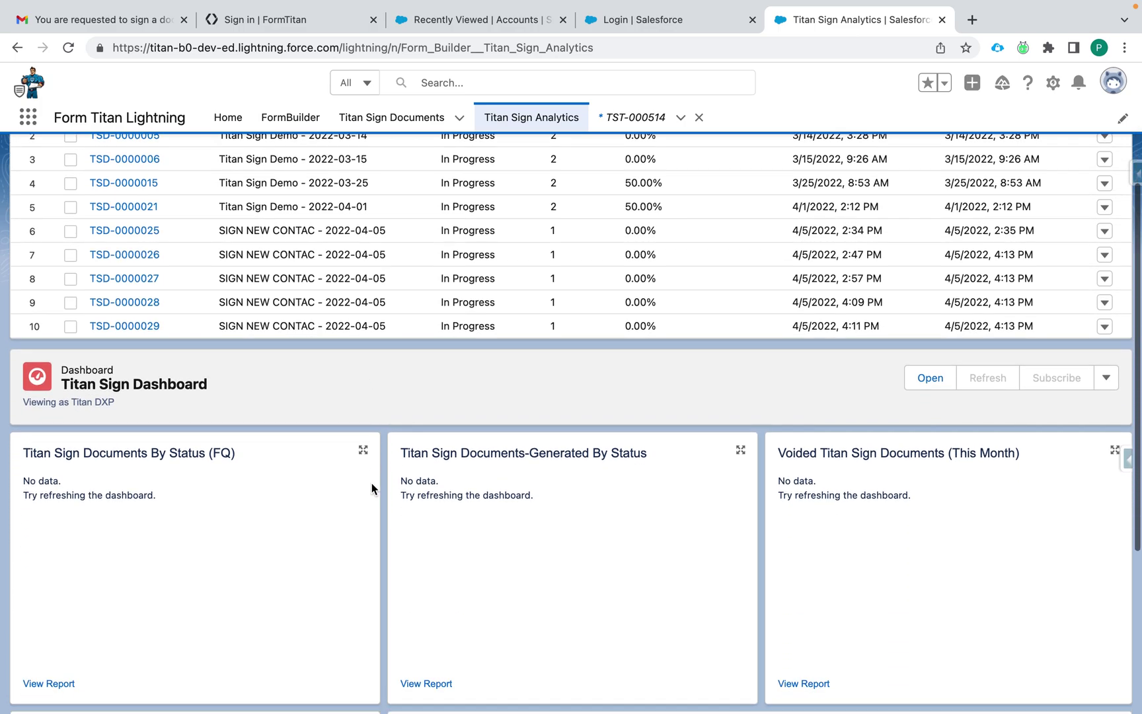
{"action": "scroll", "coordinate": [358, 611], "scroll_direction": "down", "scroll_amount": 4}
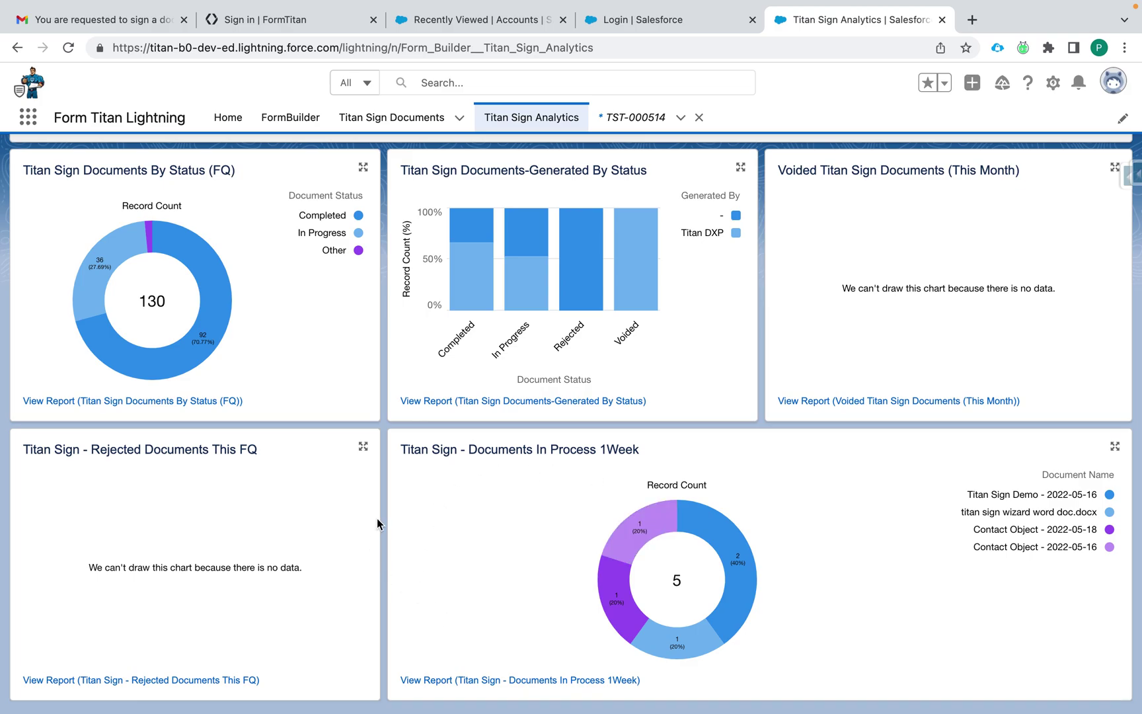
{"action": "scroll", "coordinate": [377, 385], "scroll_direction": "up", "scroll_amount": 8}
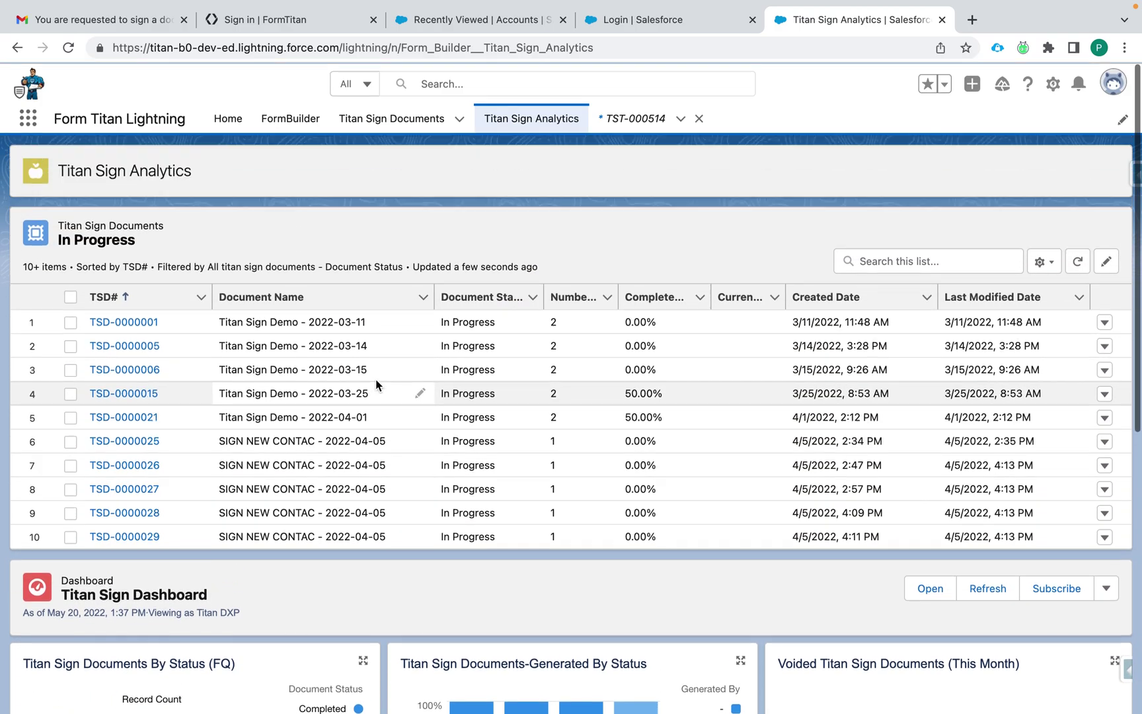